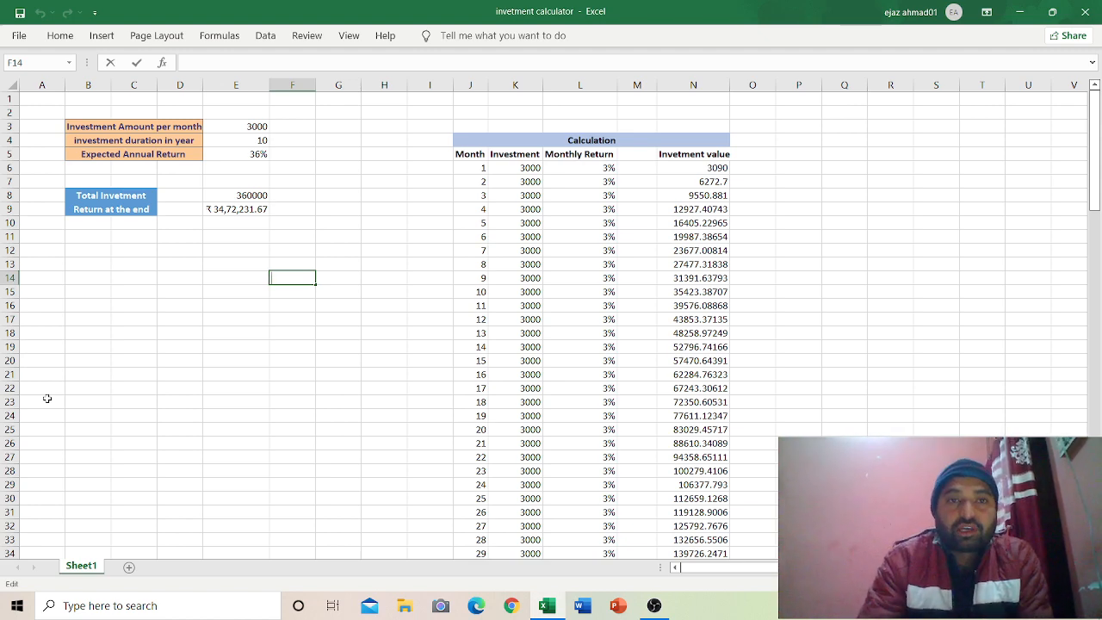
# Step: Inspect the inputs in E3:E5 and the Total Investment and FV formulas behind the results
pyautogui.click(248, 126)
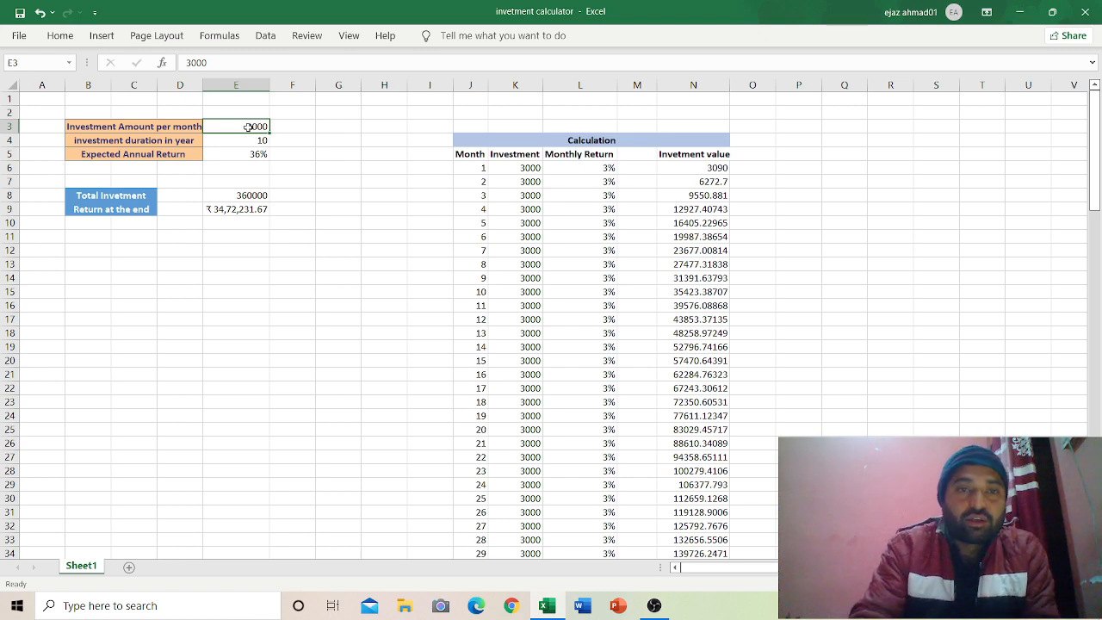
pyautogui.click(248, 140)
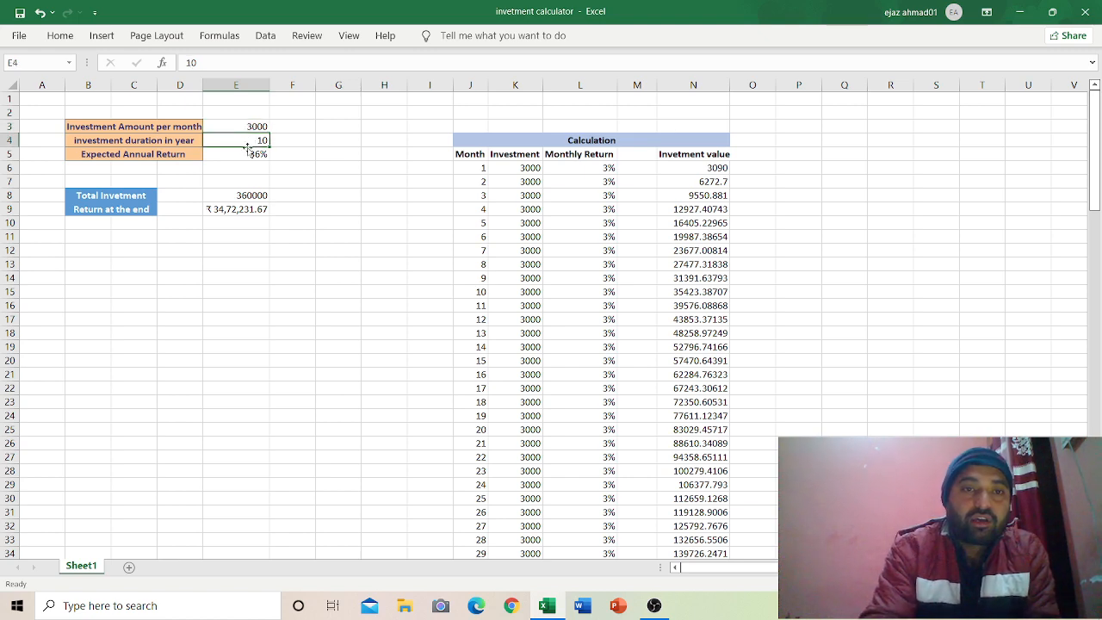
pyautogui.click(247, 153)
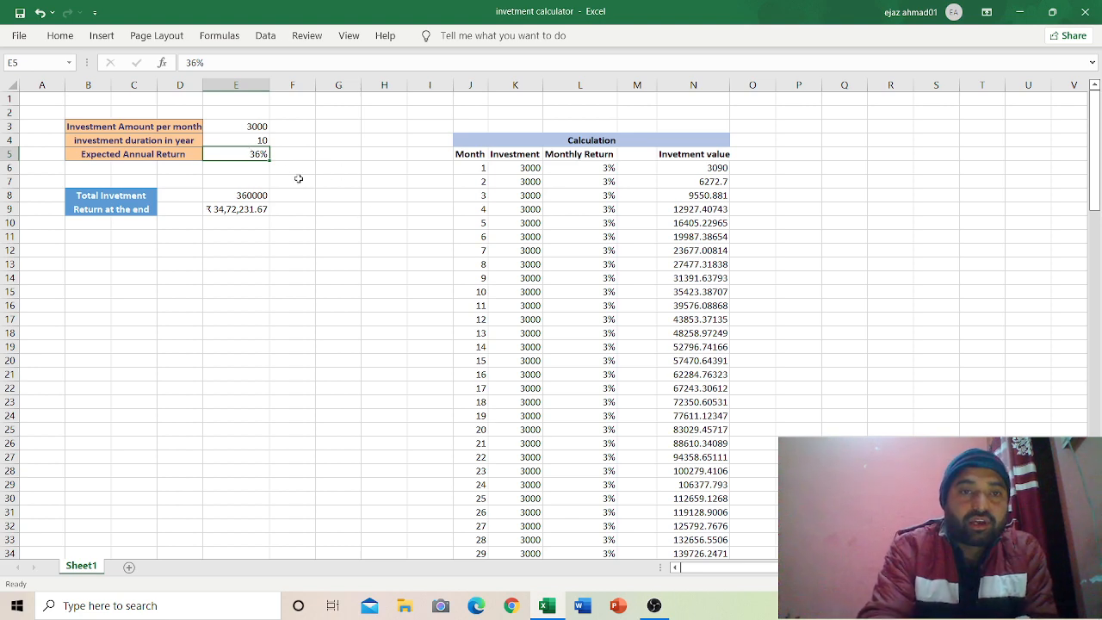
pyautogui.click(261, 142)
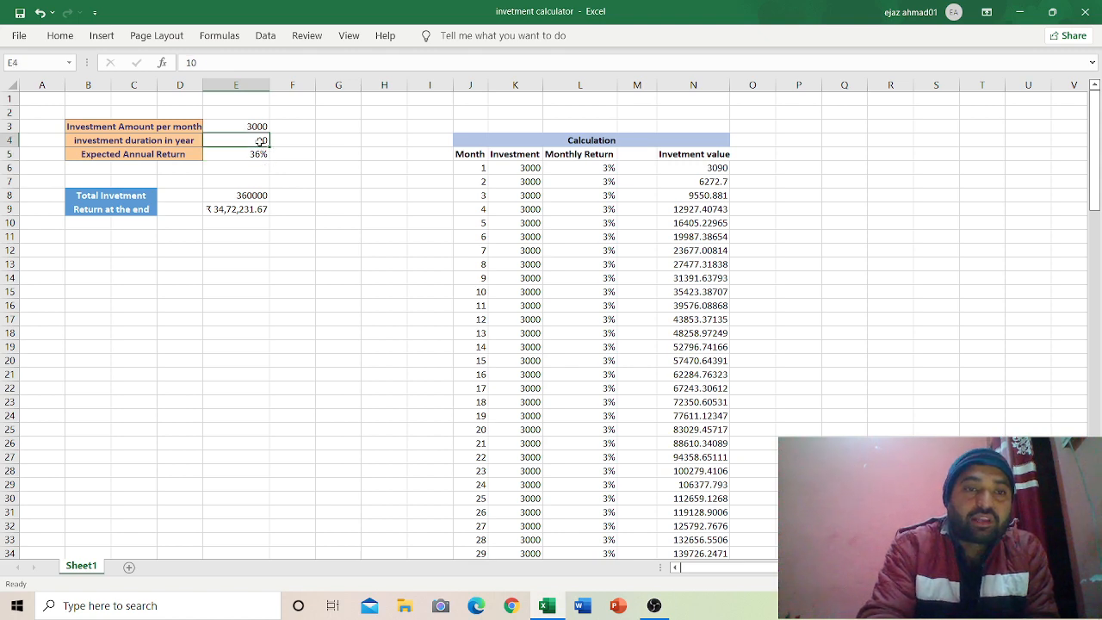
pyautogui.click(248, 155)
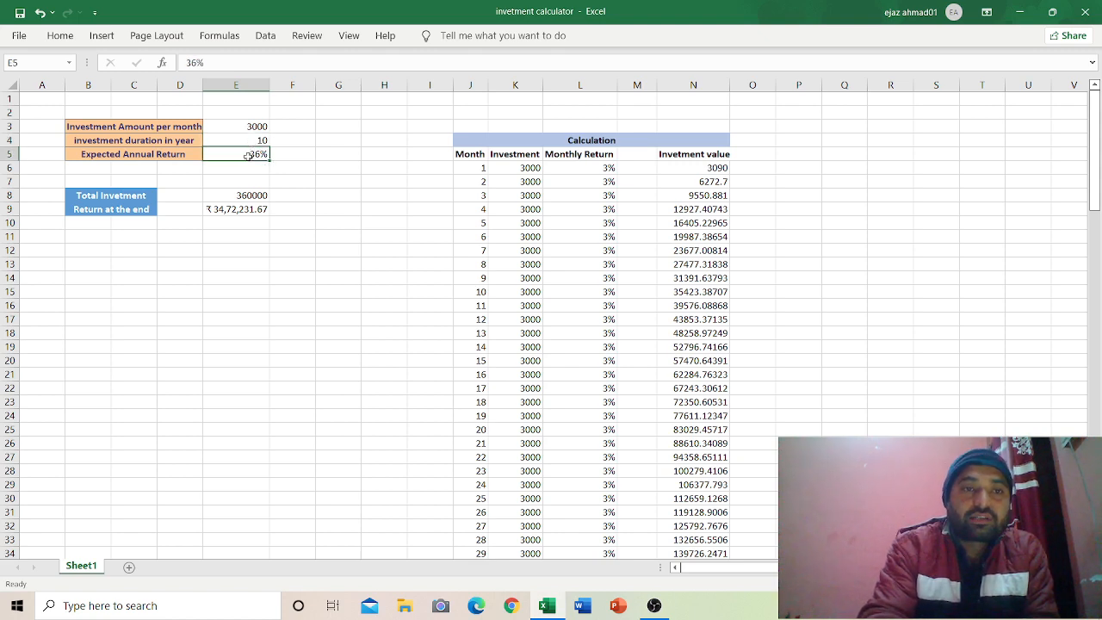
pyautogui.click(256, 198)
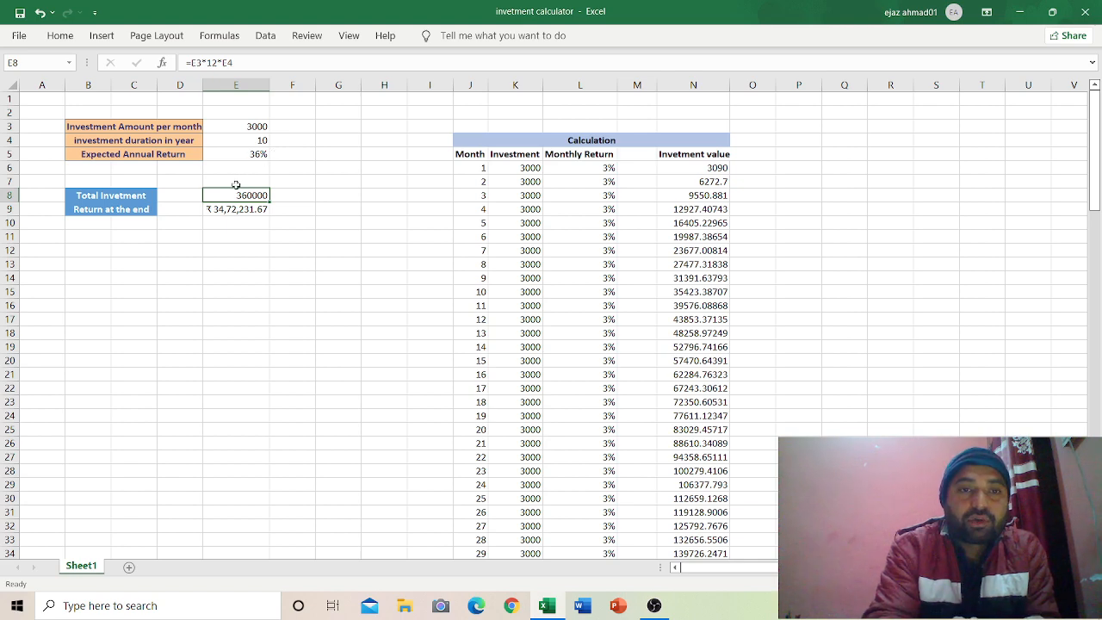
pyautogui.click(226, 208)
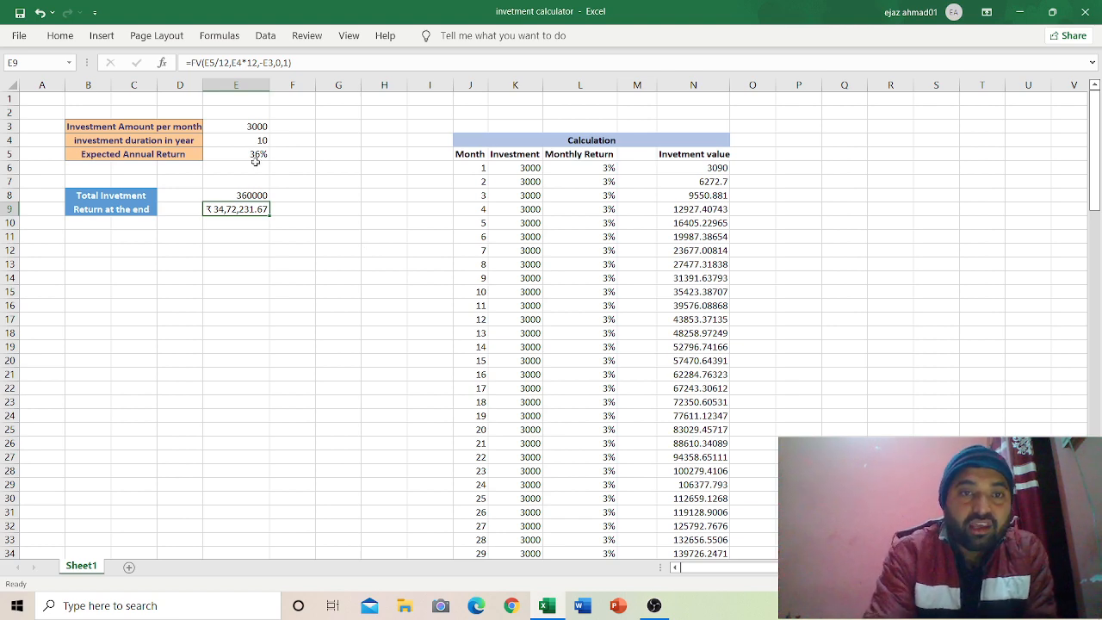
# Step: Change the monthly amount in E3 to 4500 and check the Total Investment result
pyautogui.click(246, 126)
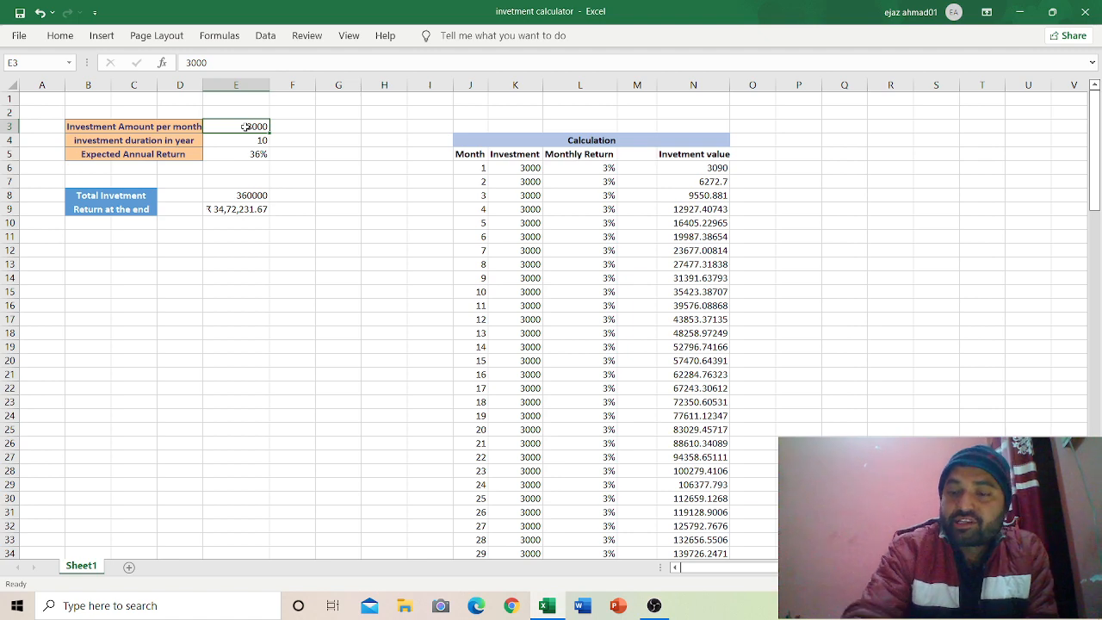
pyautogui.write('4500')
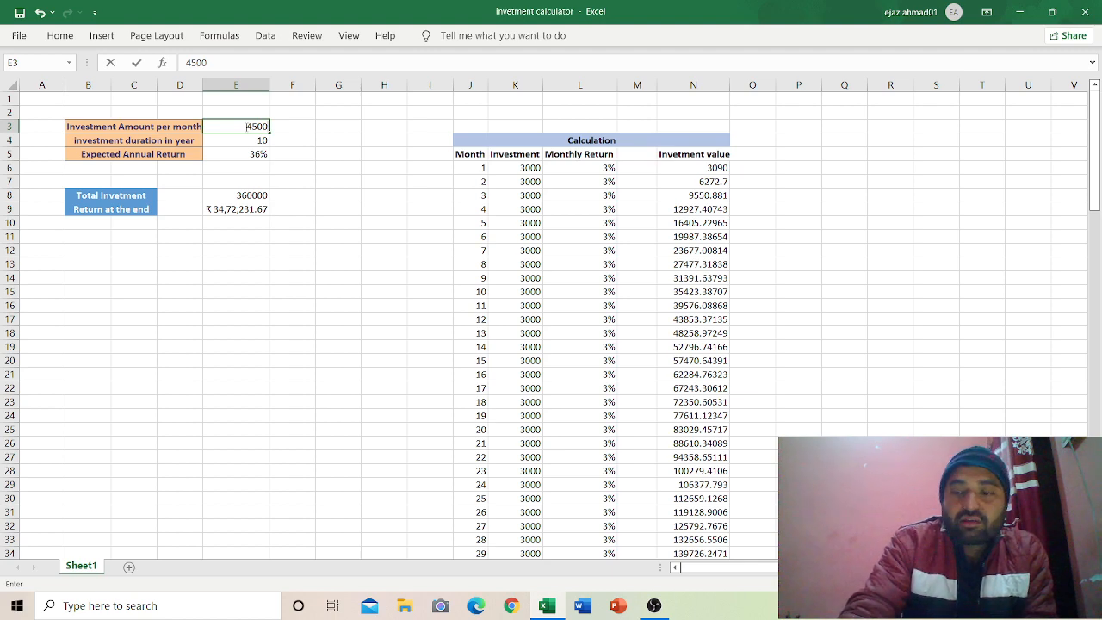
pyautogui.press('Return')
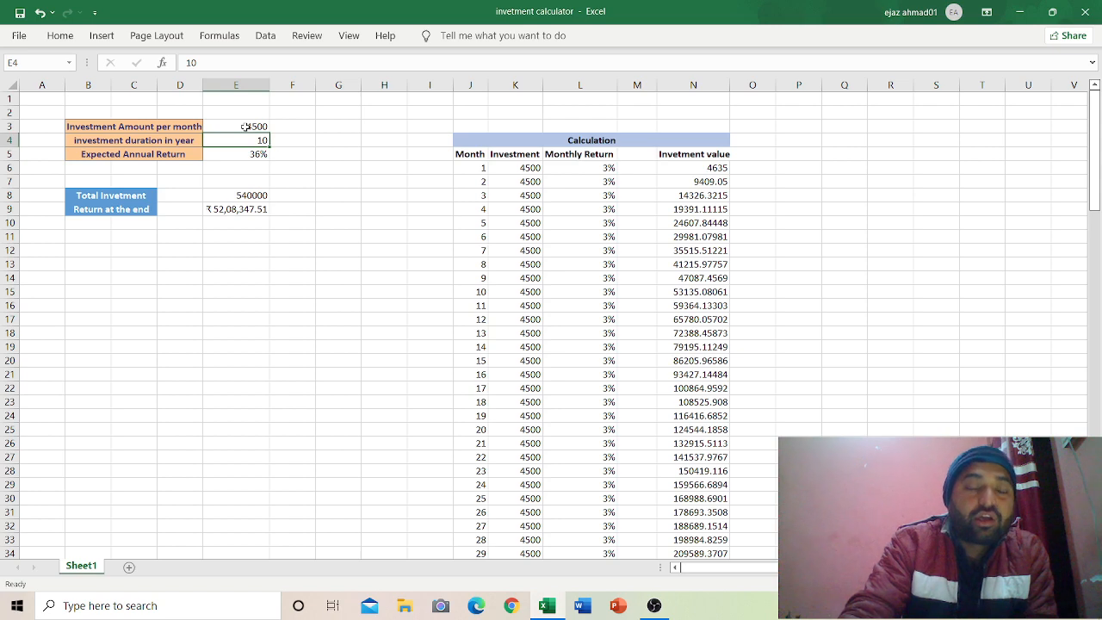
pyautogui.click(221, 195)
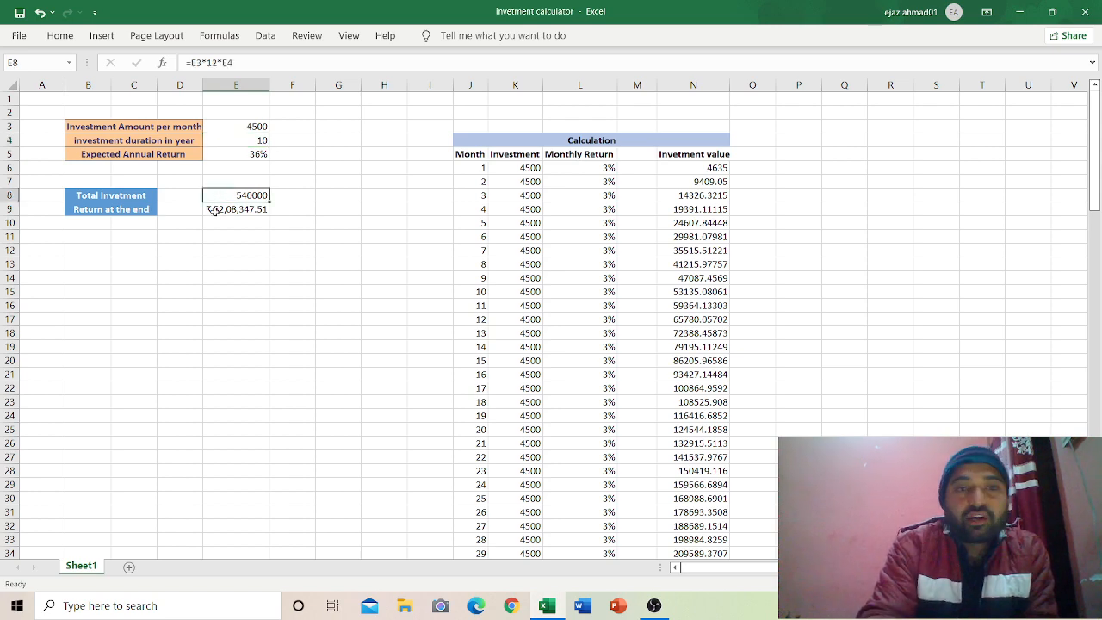
pyautogui.click(241, 127)
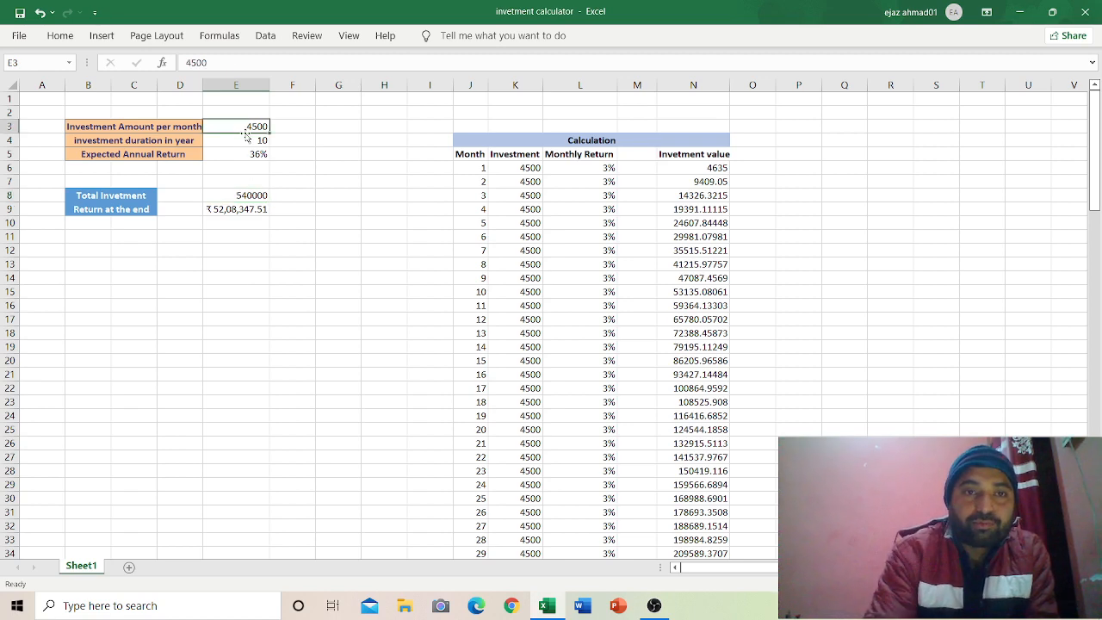
# Step: Try durations of 8 and then 12 years in E4, and AutoFit column E to fit the return
pyautogui.click(251, 141)
pyautogui.write('8')
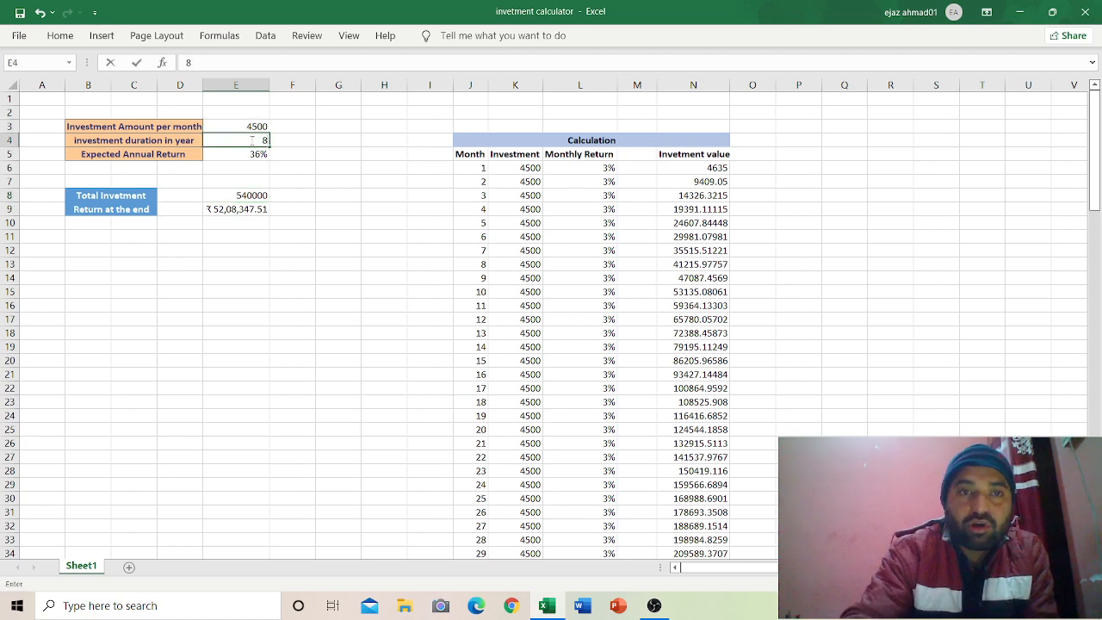
pyautogui.press('Return')
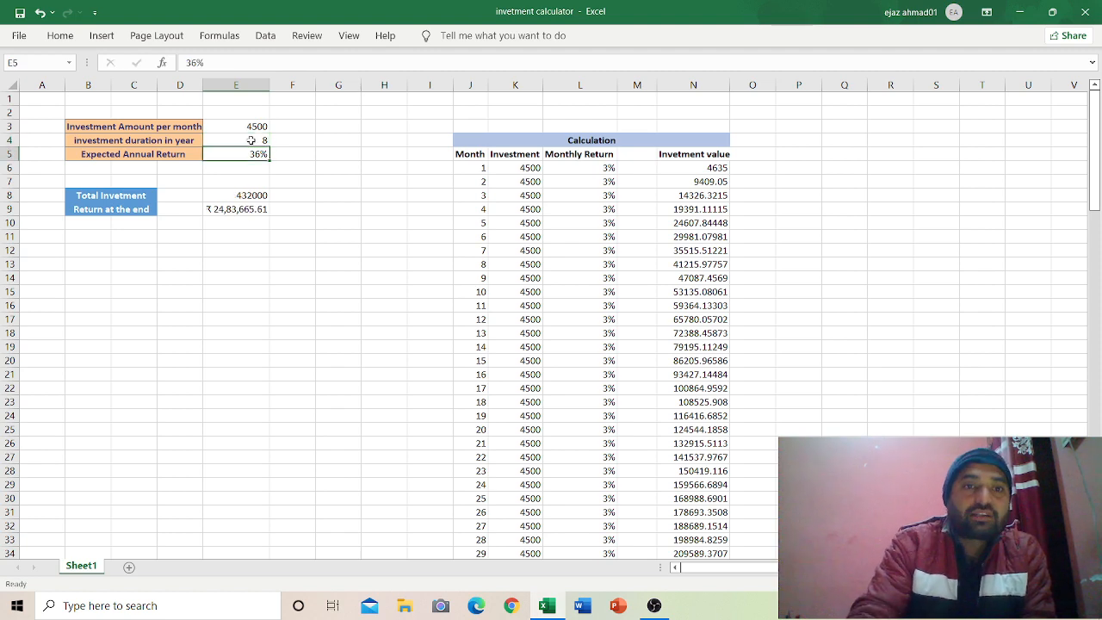
pyautogui.click(251, 141)
pyautogui.write('12')
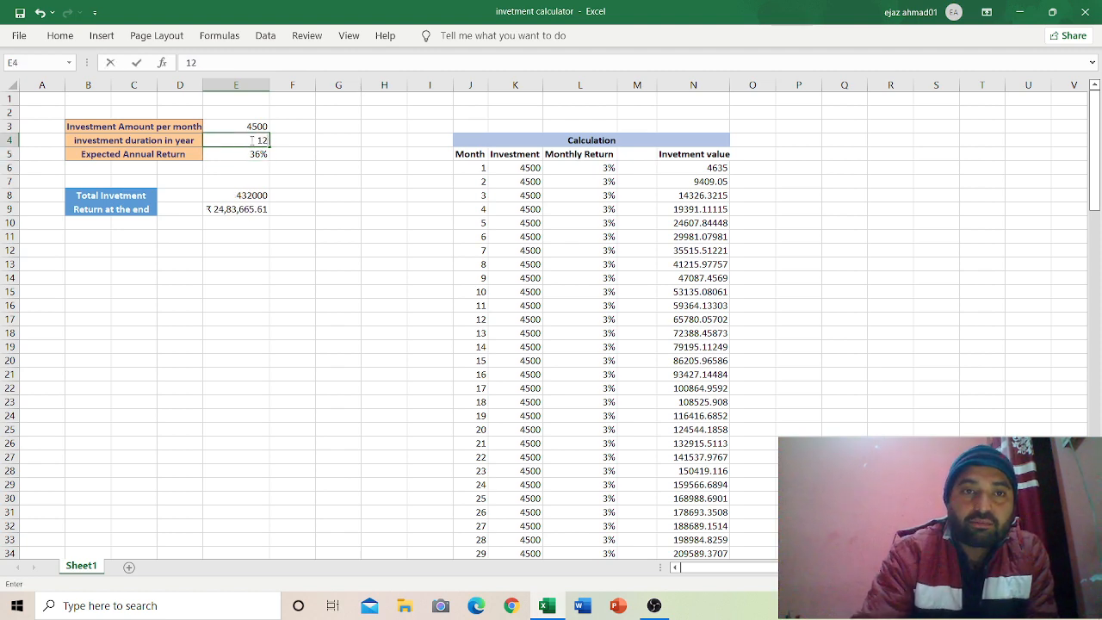
pyautogui.press('Return')
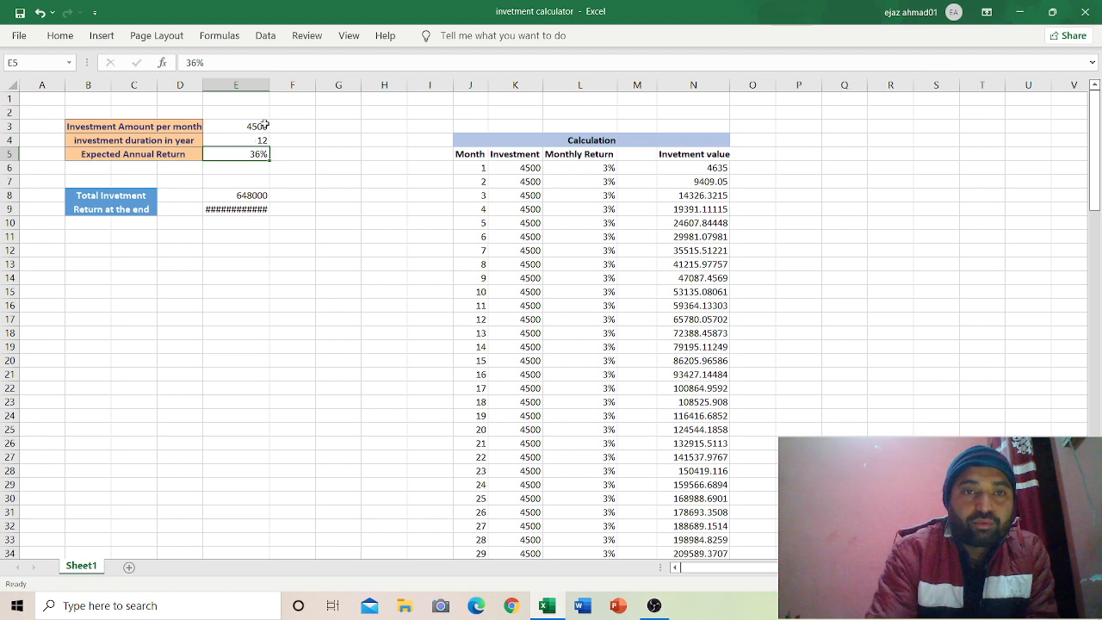
pyautogui.doubleClick(269, 87)
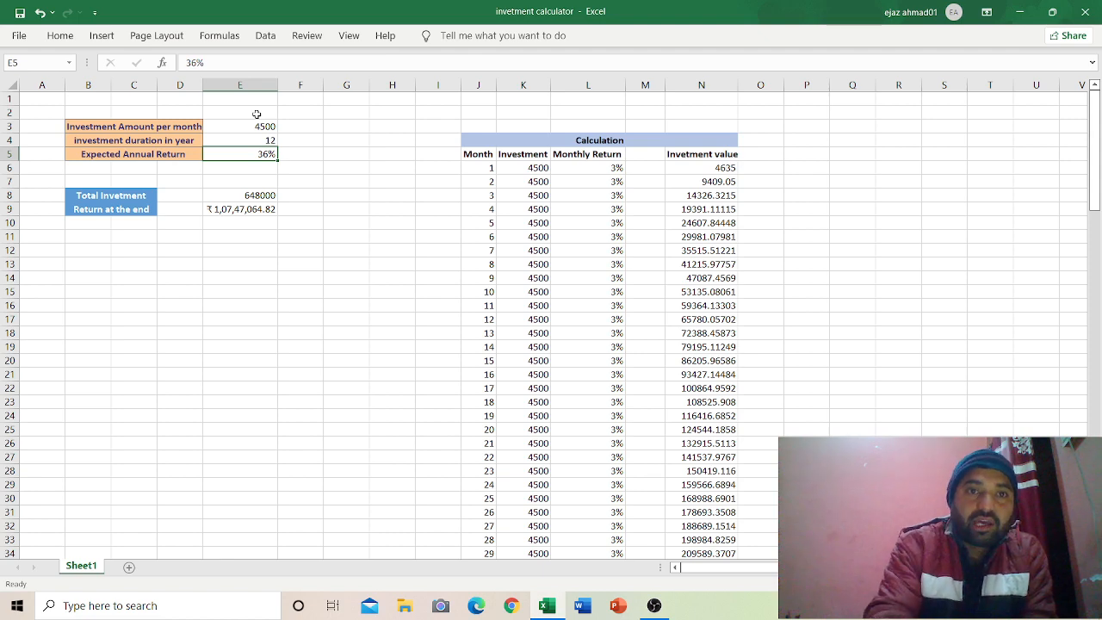
# Step: Restore the inputs to 3000 and 10 years, then create a new blank workbook, Book1
pyautogui.click(254, 128)
pyautogui.write('3000')
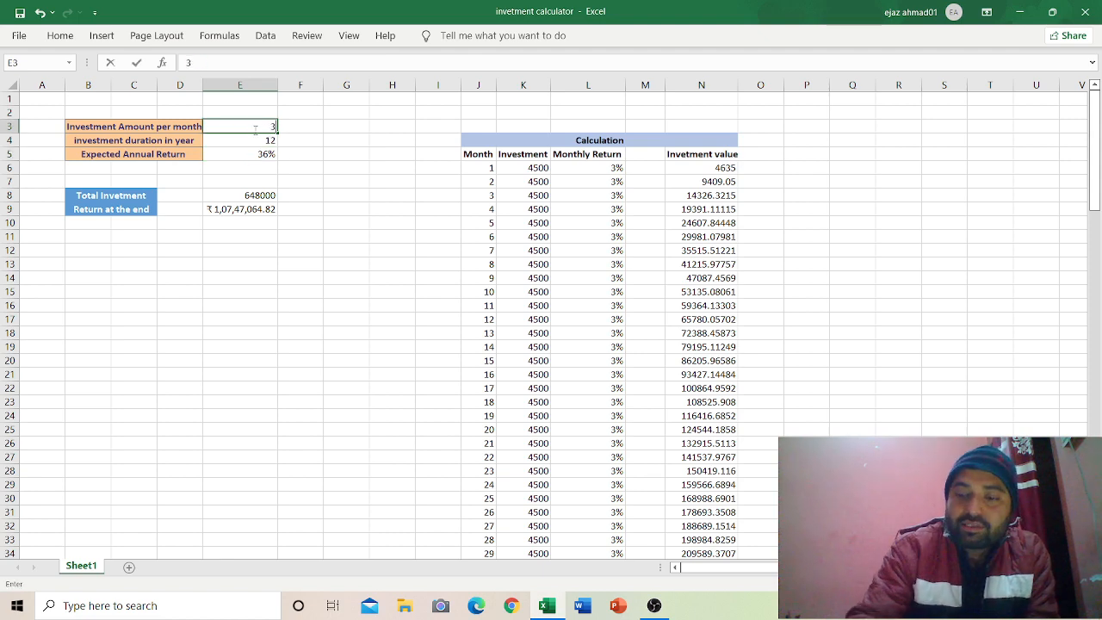
pyautogui.press('Return')
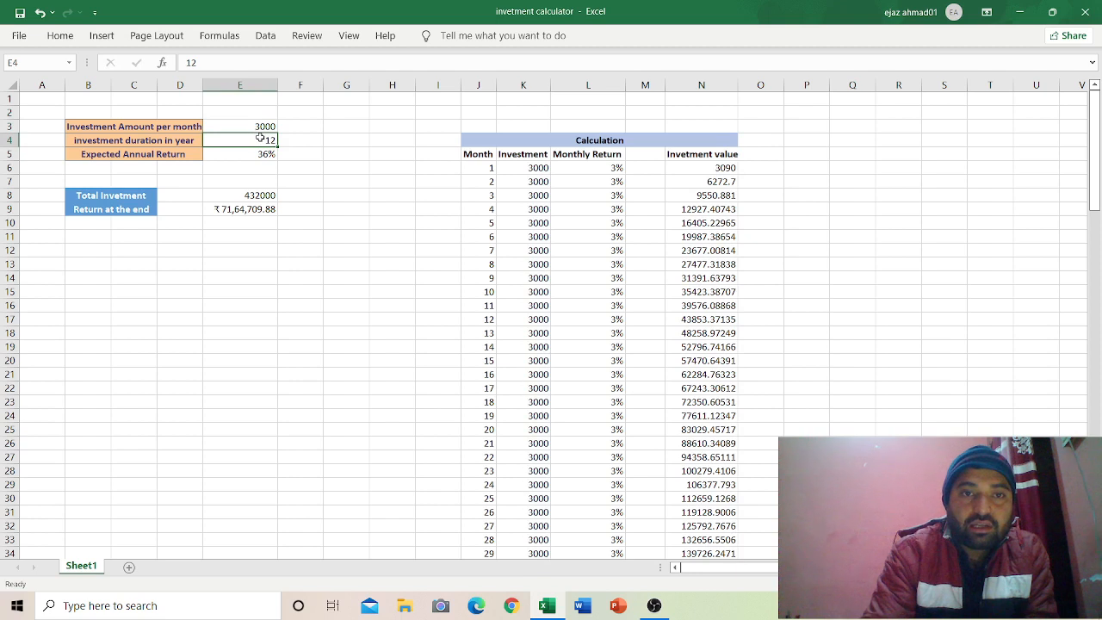
pyautogui.write('10')
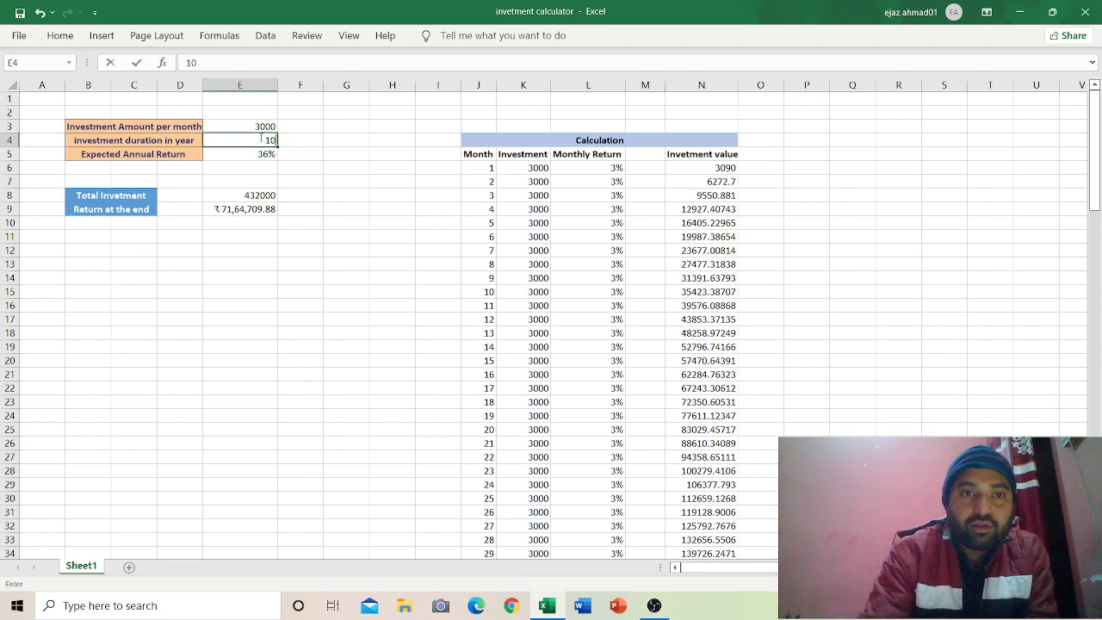
pyautogui.press('Return')
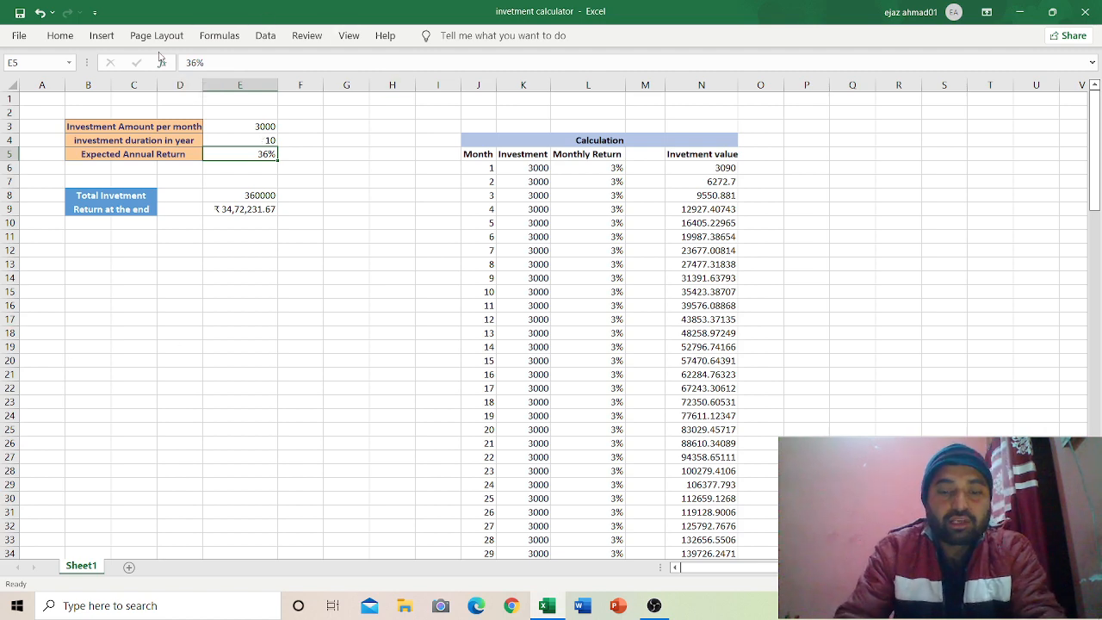
pyautogui.hotkey('ctrl', 'n')
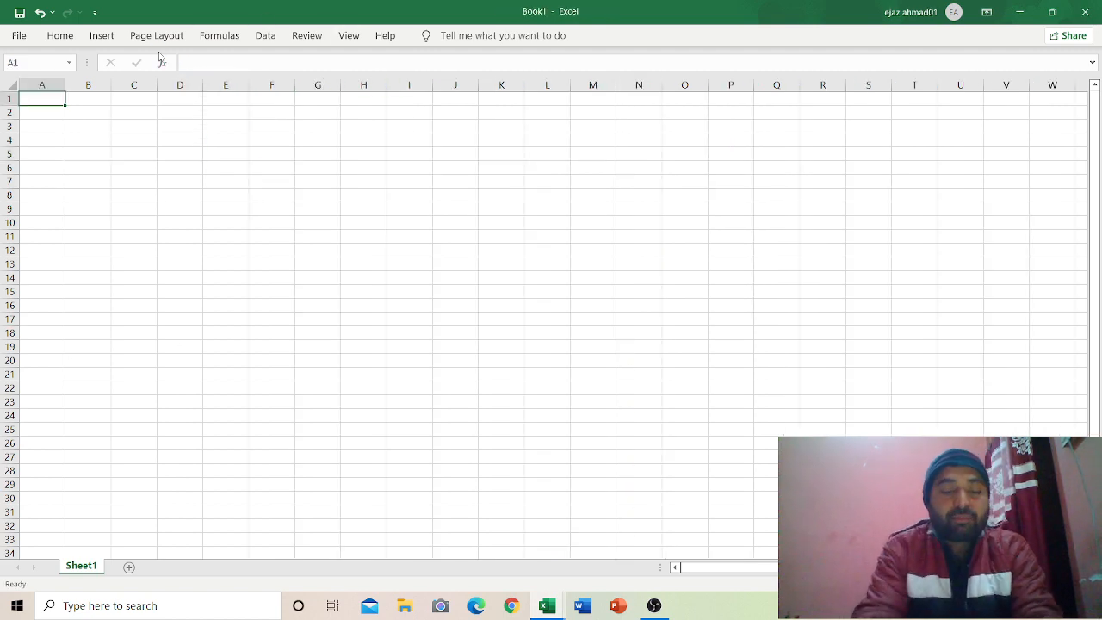
# Step: Copy the Investment Amount per month label from the calculator into B4 of Book1
pyautogui.hotkey('alt', 'Tab')
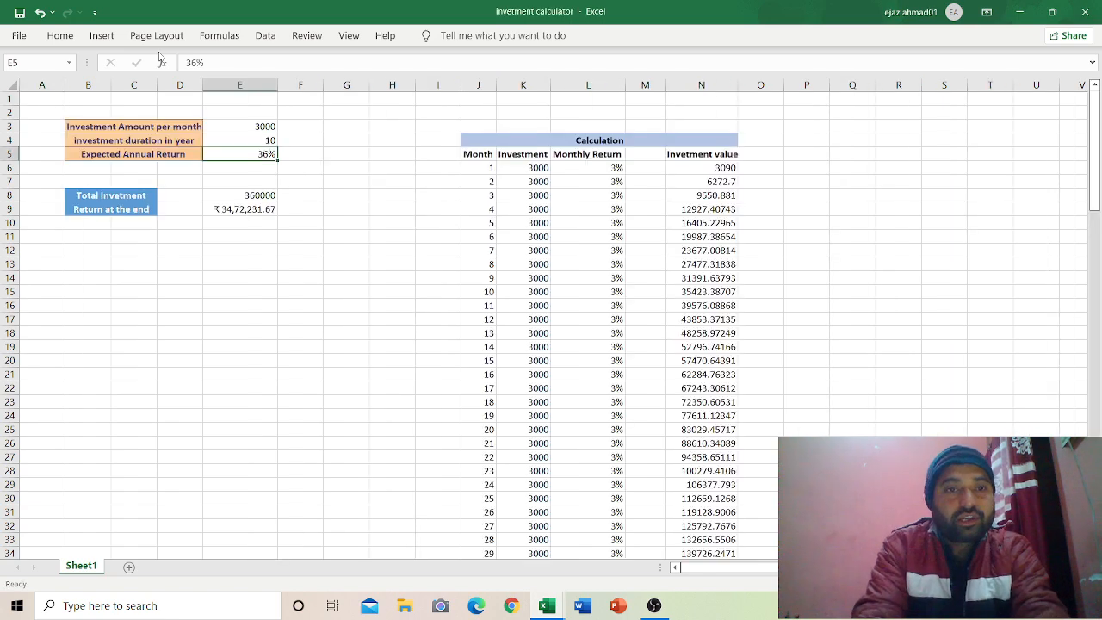
pyautogui.click(163, 126)
pyautogui.hotkey('ctrl', 'c')
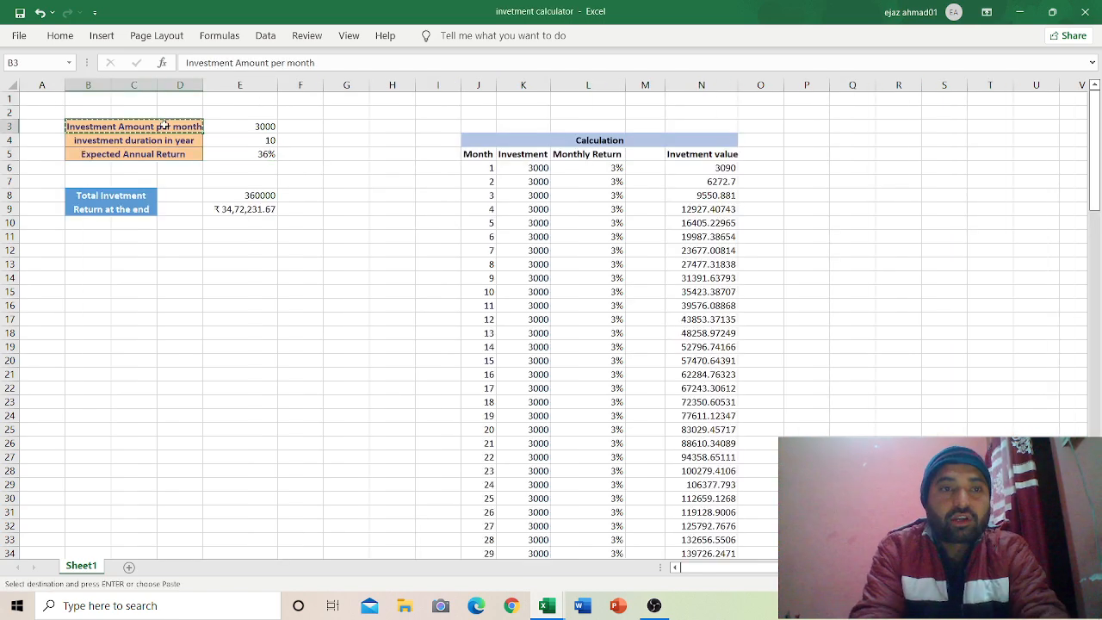
pyautogui.hotkey('alt', 'Tab')
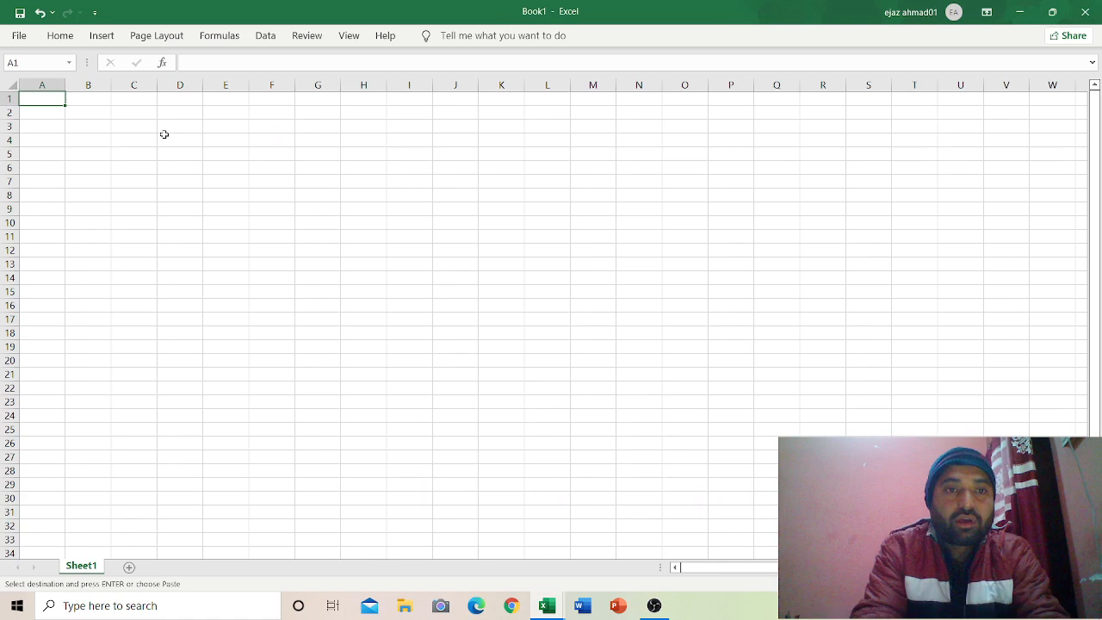
pyautogui.click(95, 139)
pyautogui.hotkey('ctrl', 'v')
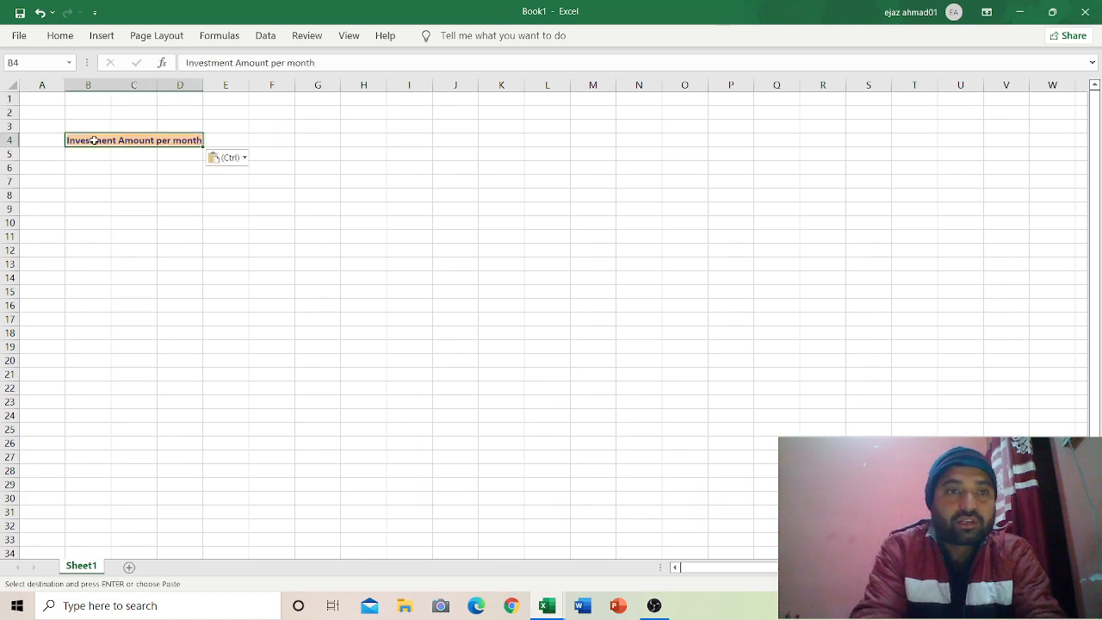
# Step: Copy the investment duration in year label into B5, undoing an accidental paste over B4
pyautogui.click(82, 151)
pyautogui.hotkey('alt', 'Tab')
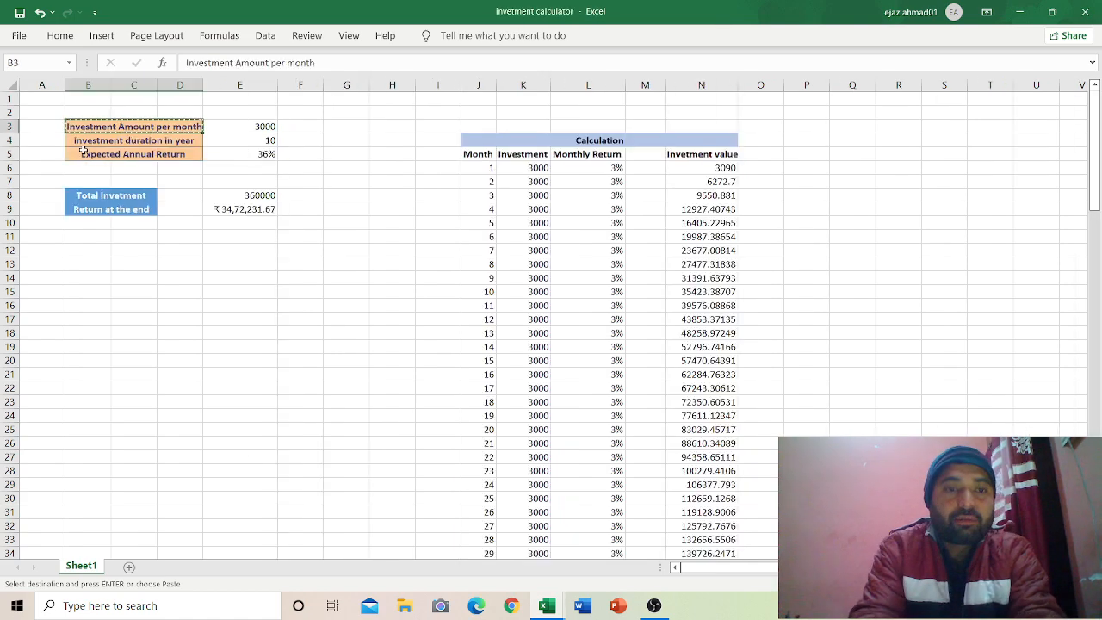
pyautogui.click(86, 140)
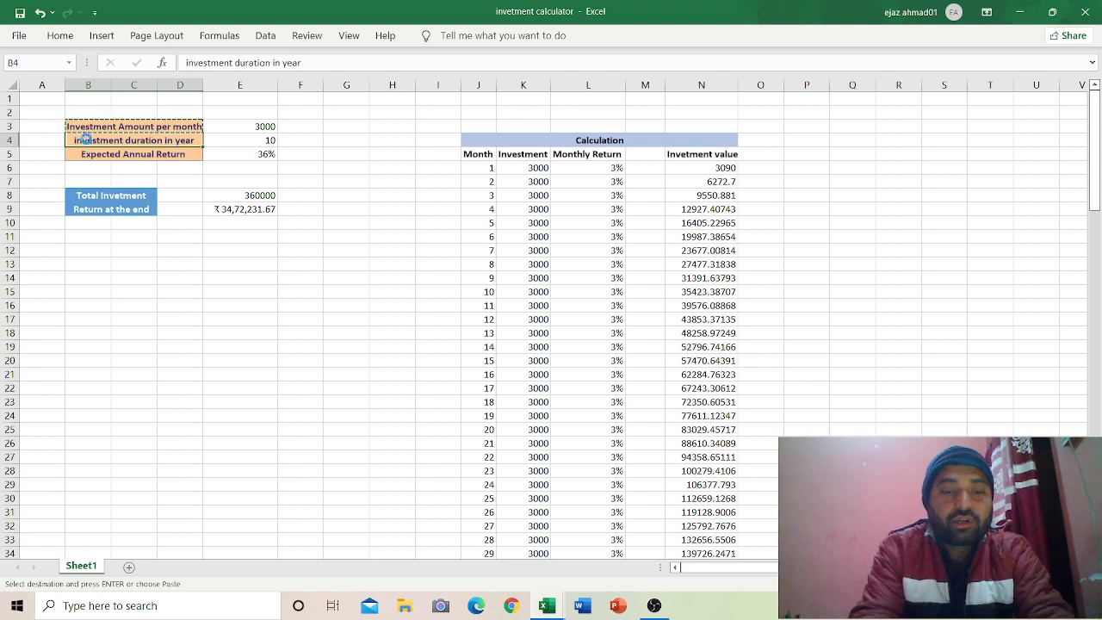
pyautogui.hotkey('ctrl', 'c')
pyautogui.hotkey('alt', 'Tab')
pyautogui.click(86, 140)
pyautogui.hotkey('ctrl', 'v')
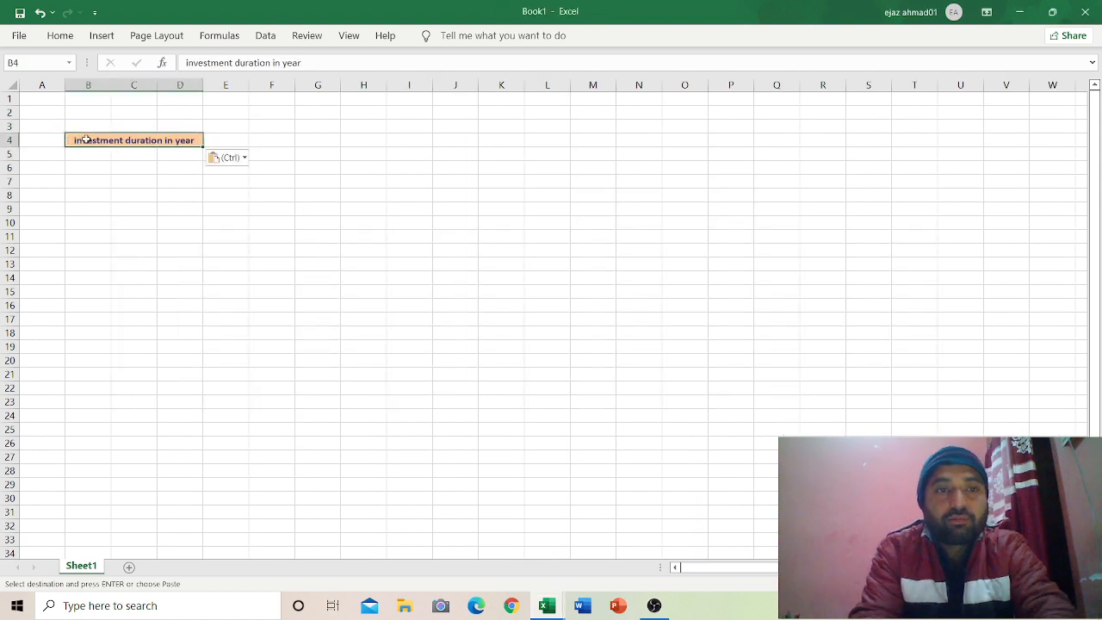
pyautogui.hotkey('ctrl', 'z')
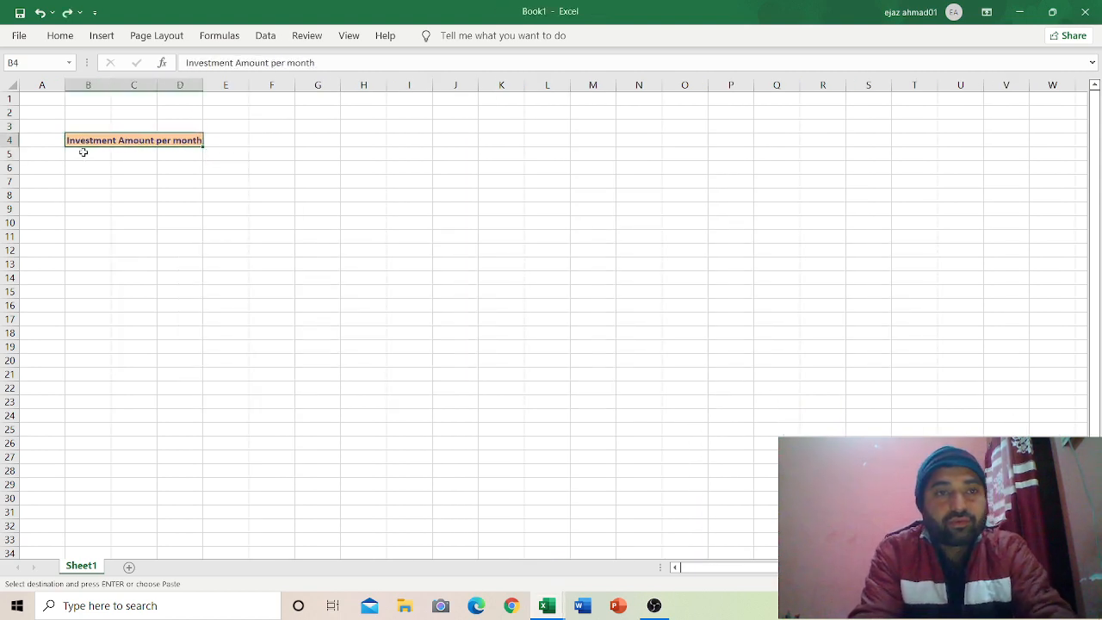
pyautogui.click(84, 153)
pyautogui.hotkey('ctrl', 'v')
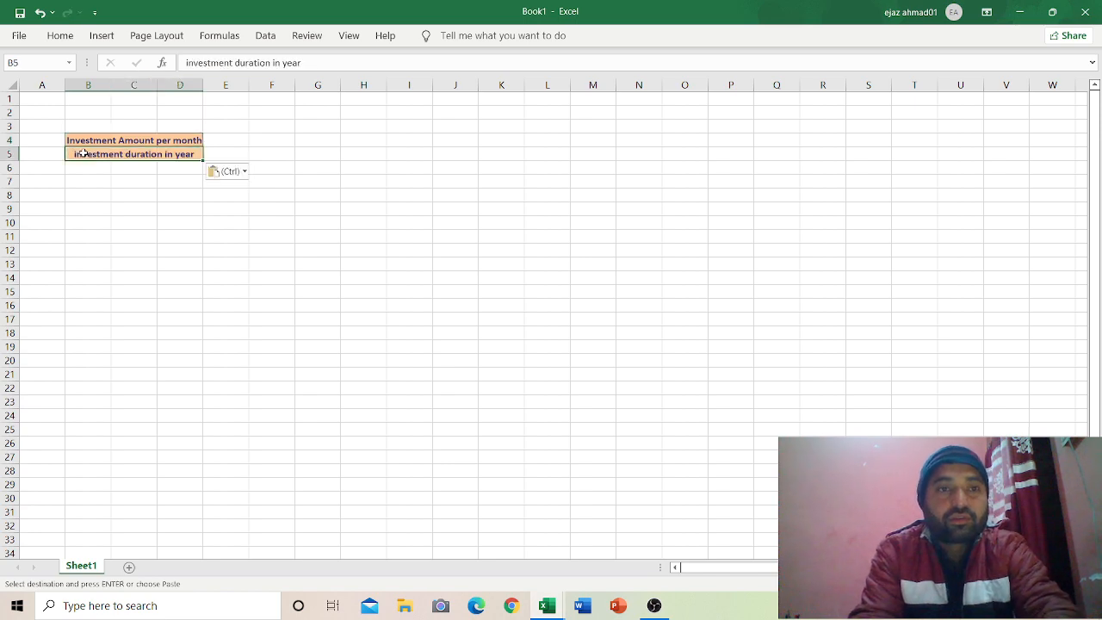
# Step: Copy the Expected Annual Return label into B6 of Book1
pyautogui.click(83, 167)
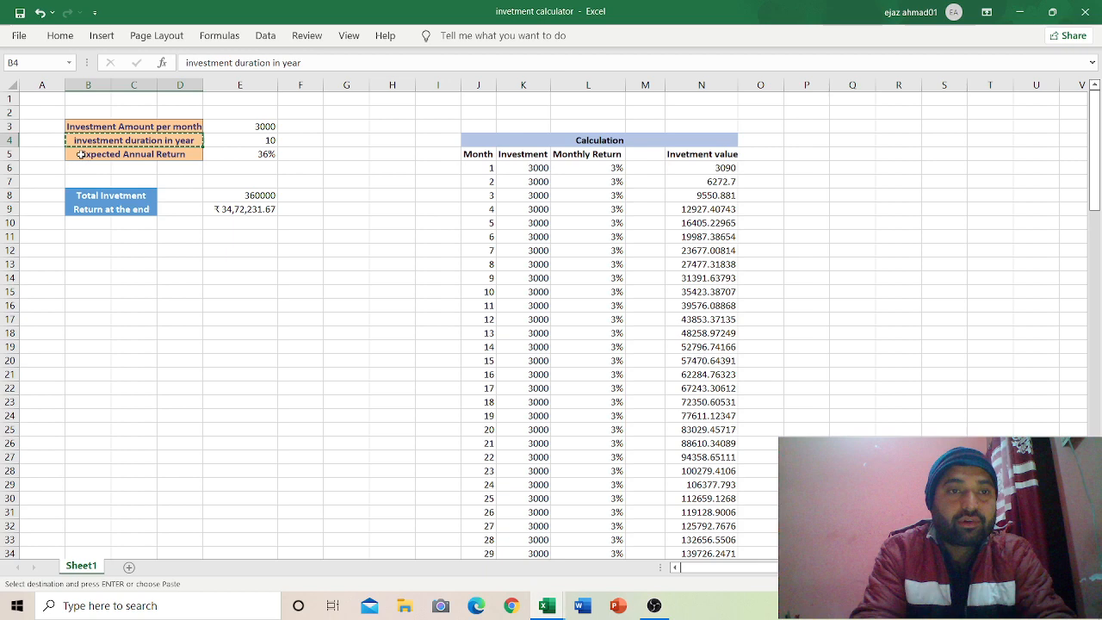
pyautogui.click(80, 154)
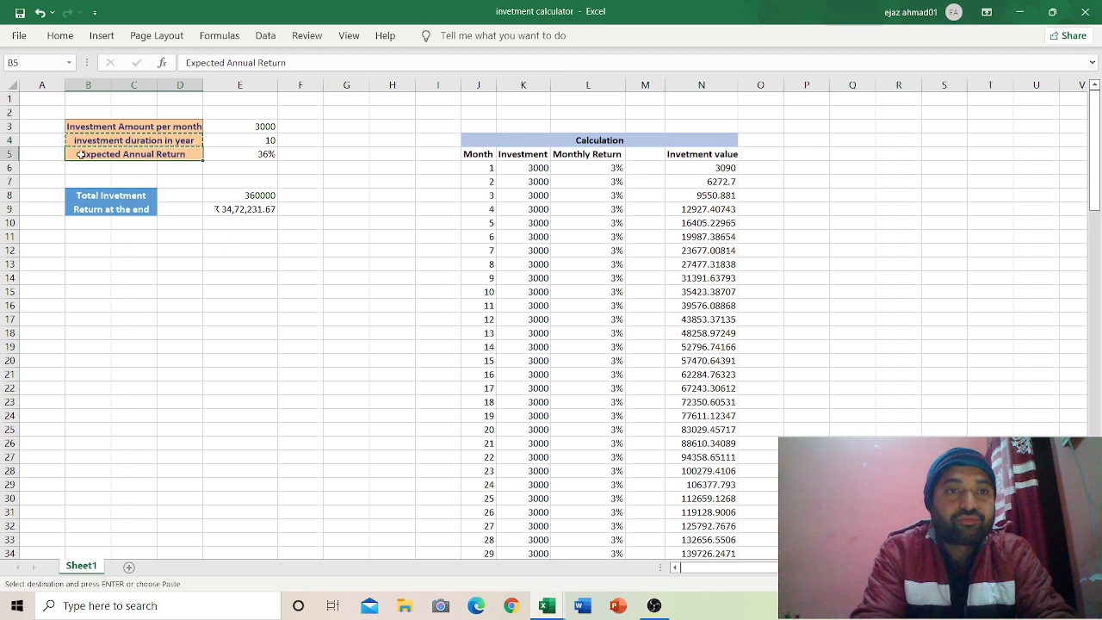
pyautogui.hotkey('ctrl', 'c')
pyautogui.hotkey('alt', 'Tab')
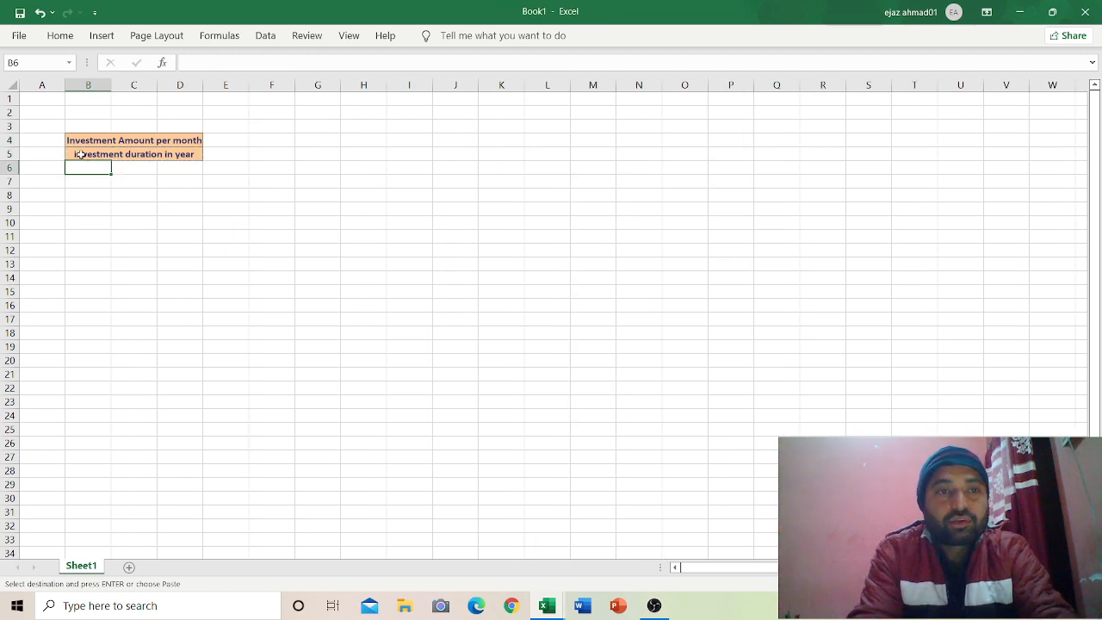
pyautogui.hotkey('ctrl', 'v')
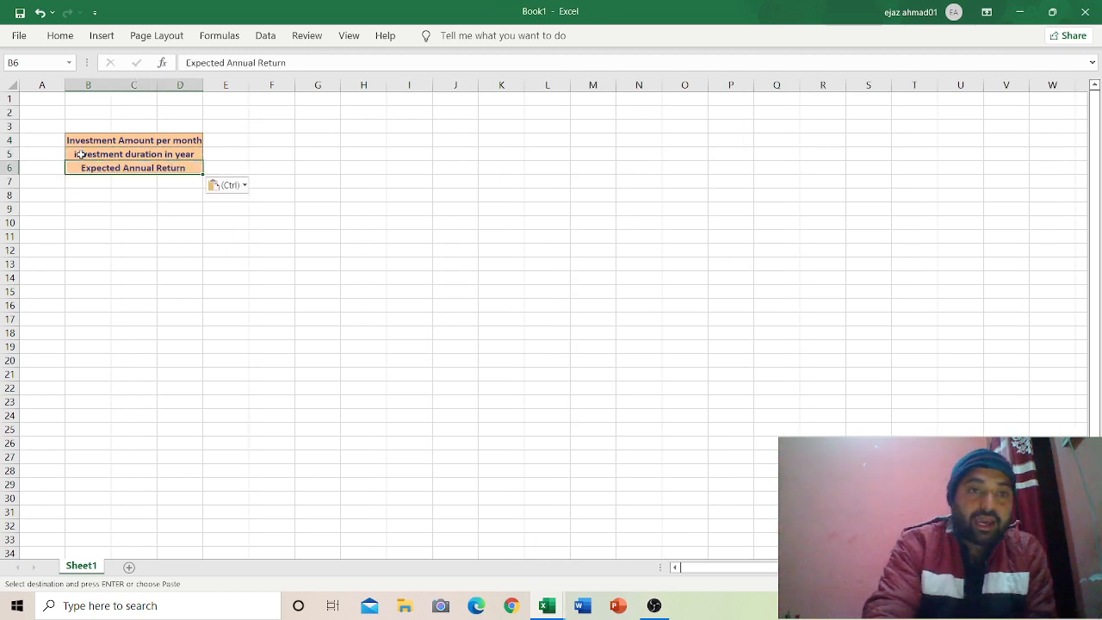
# Step: Enter 3000, 10 and 36% as the inputs in F4:F6
pyautogui.click(261, 140)
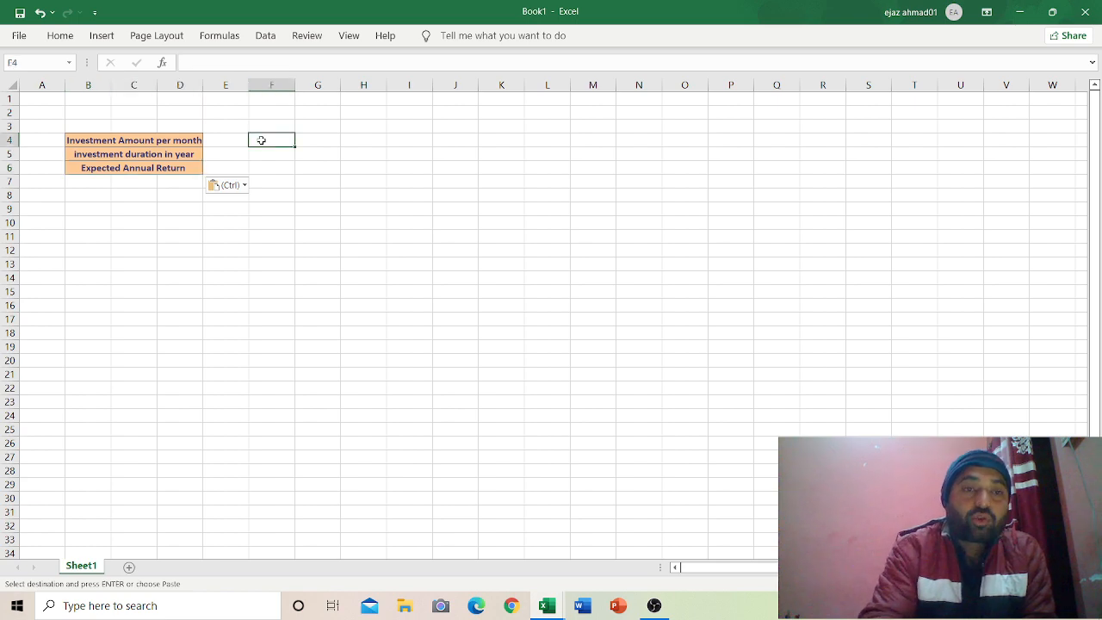
pyautogui.write('3000')
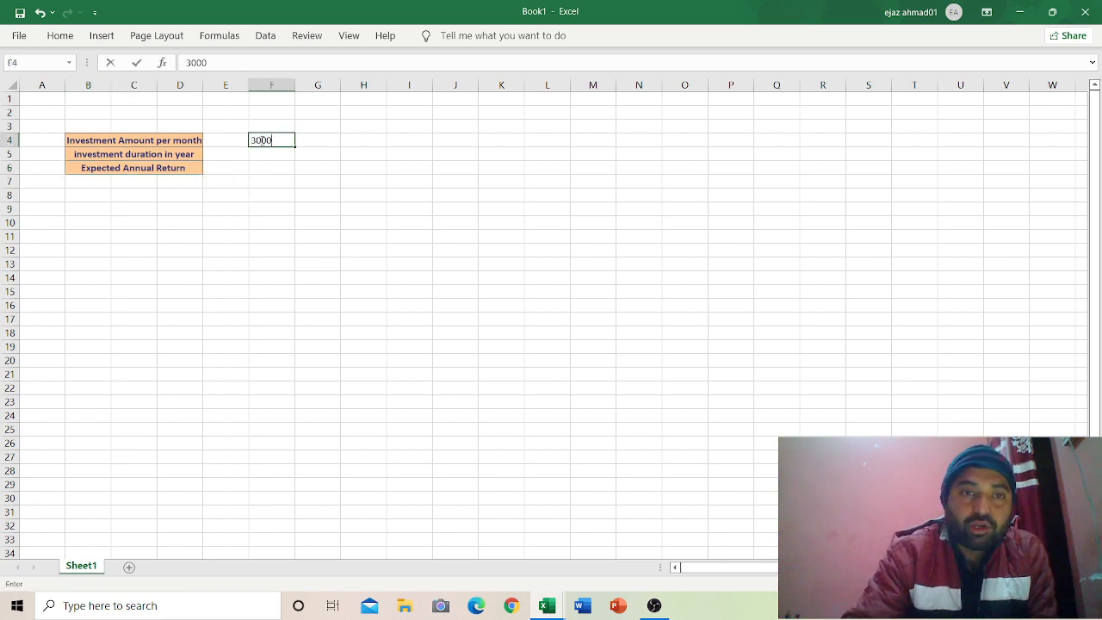
pyautogui.press('Return')
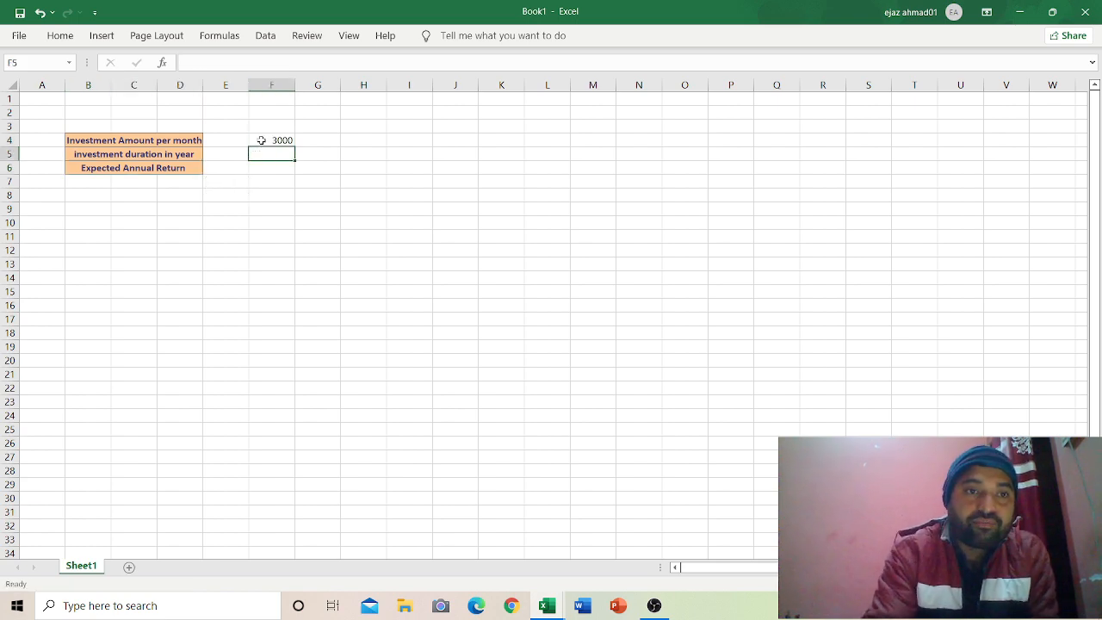
pyautogui.write('10')
pyautogui.press('Return')
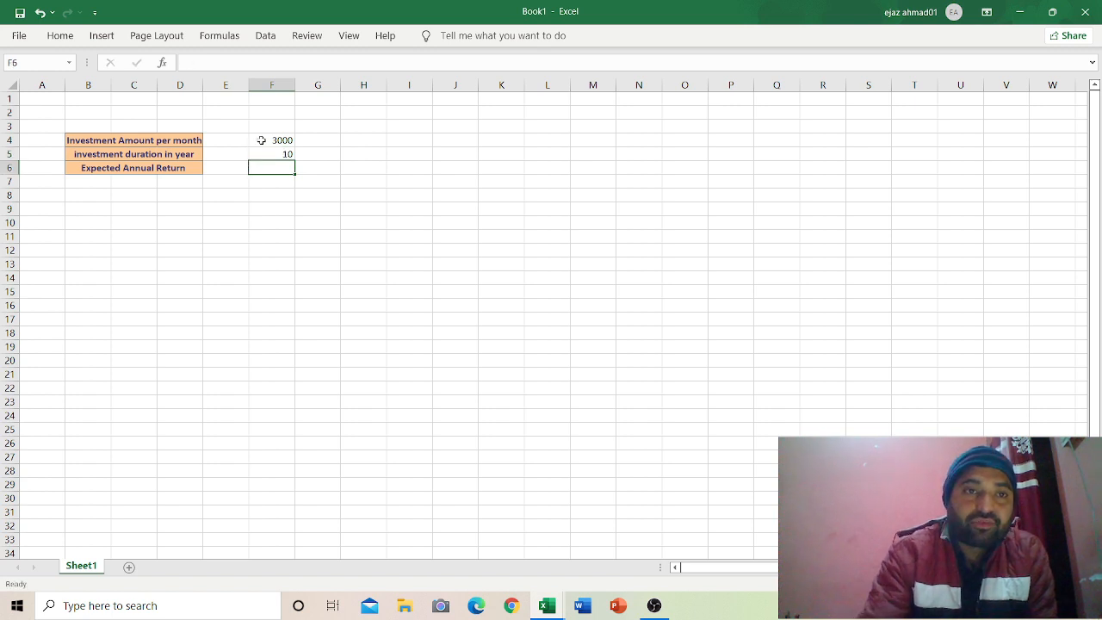
pyautogui.write('36')
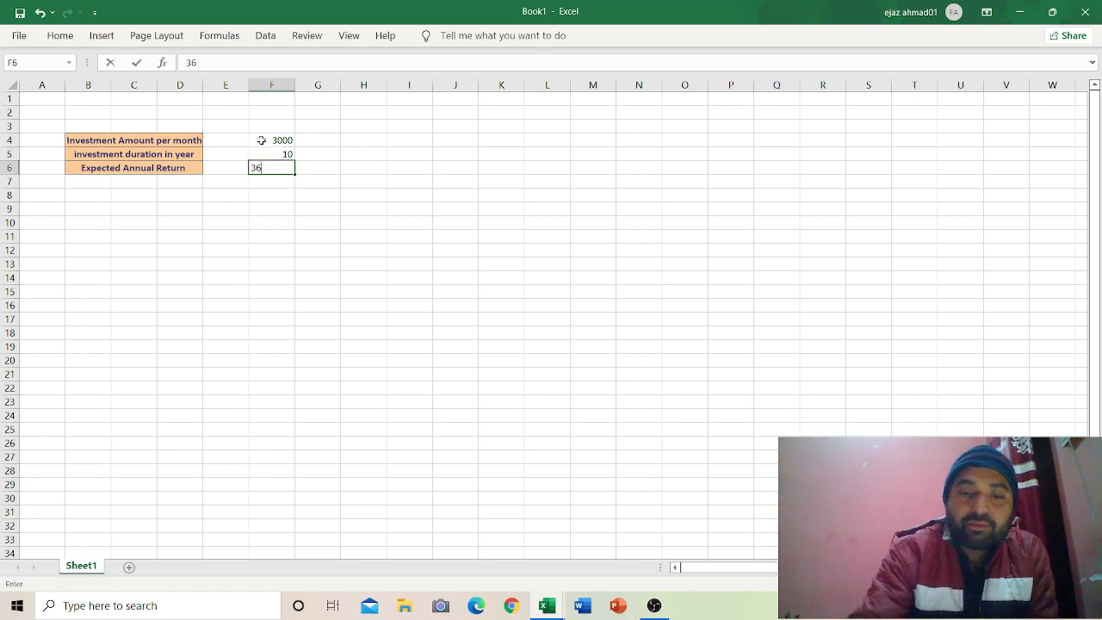
pyautogui.write('%')
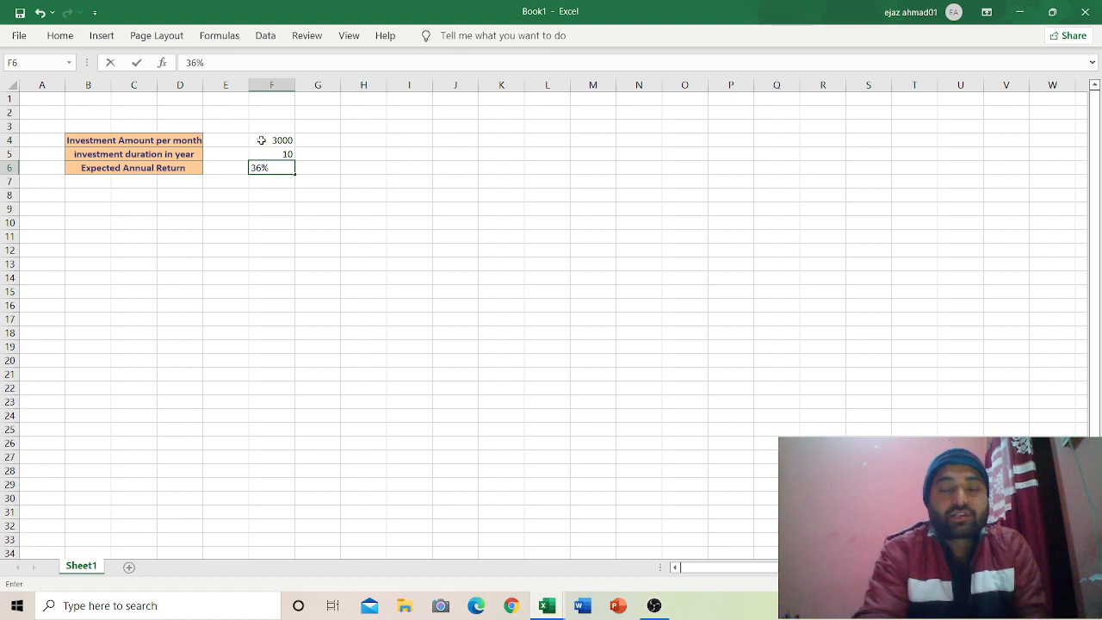
pyautogui.press('Return')
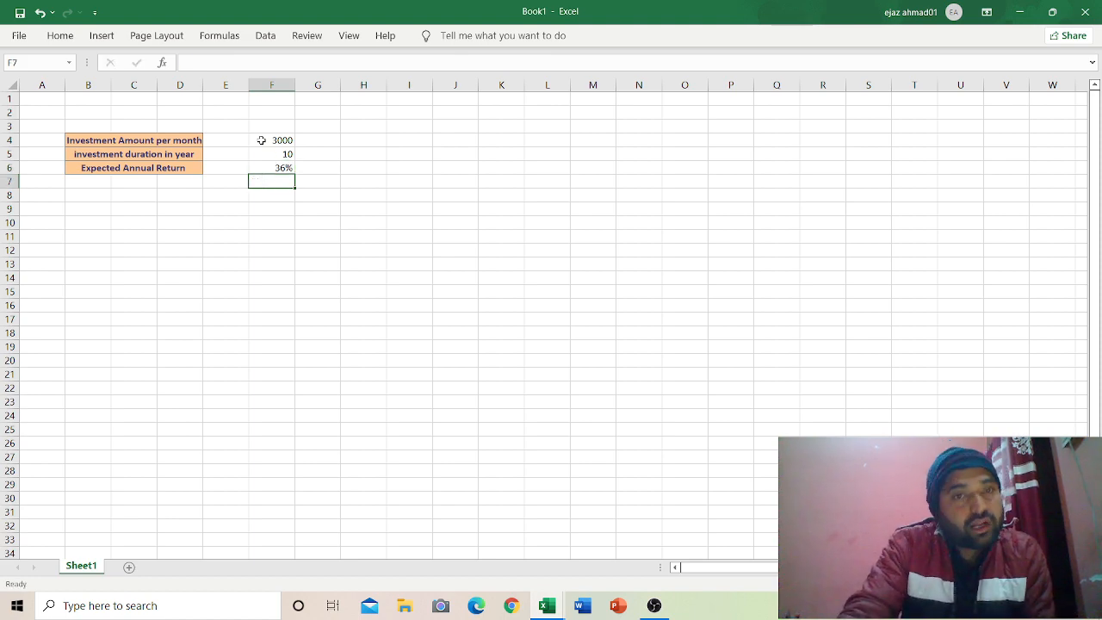
# Step: Copy the Total Invetment label from the finished calculator, destined for B9
pyautogui.click(91, 214)
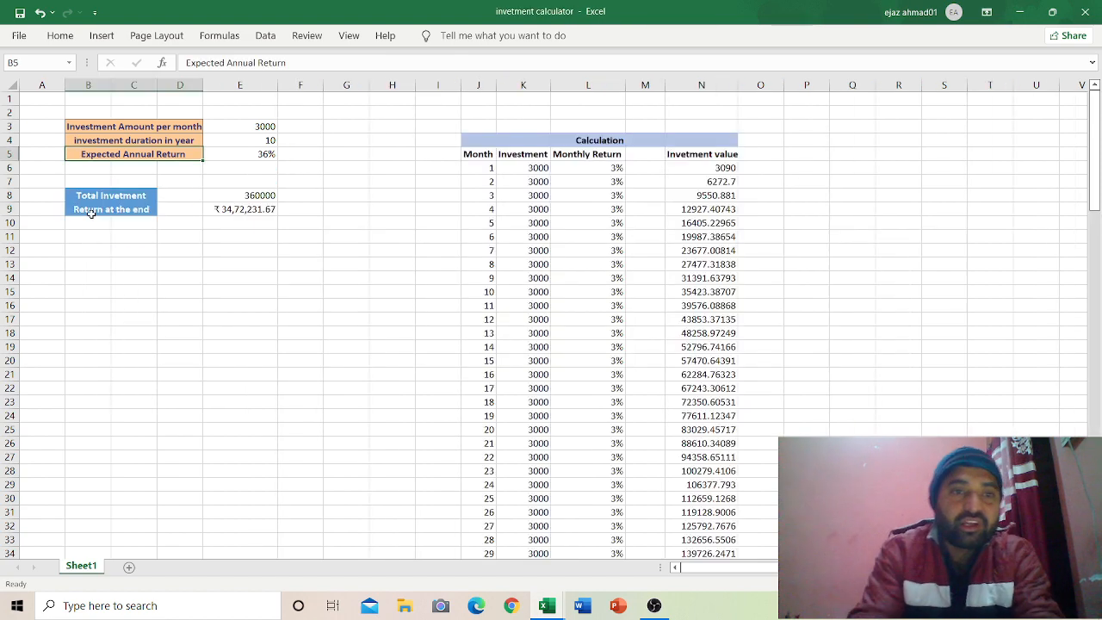
pyautogui.click(95, 195)
pyautogui.hotkey('ctrl', 'c')
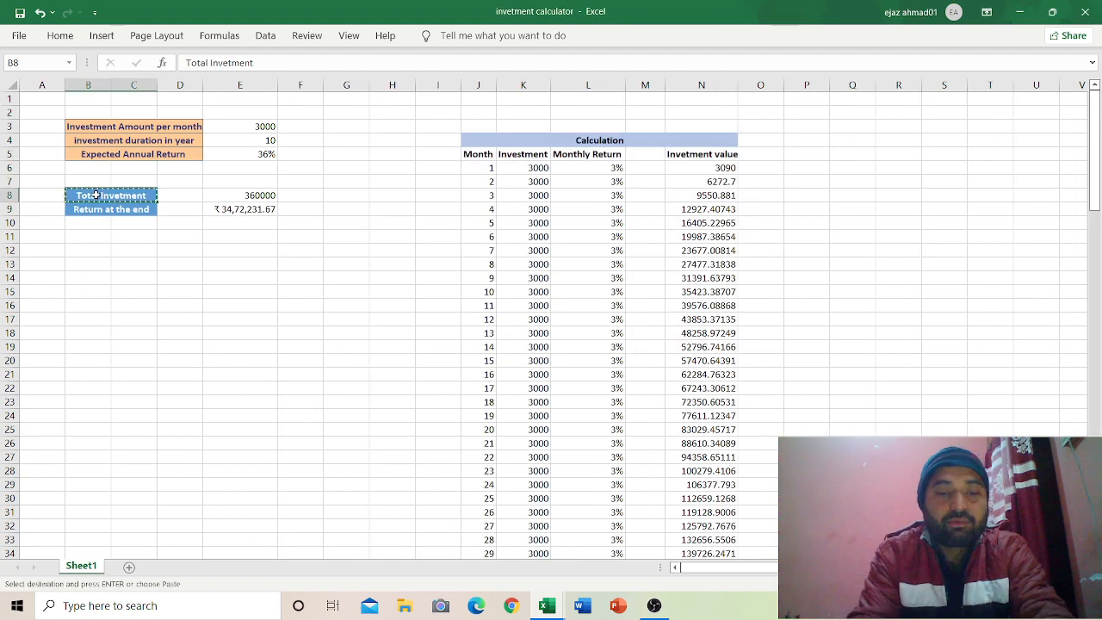
pyautogui.hotkey('alt', 'Tab')
# Step: Paste the Total Invetment label into B9 and the Return at the end label into B10
pyautogui.hotkey('ctrl', 'v')
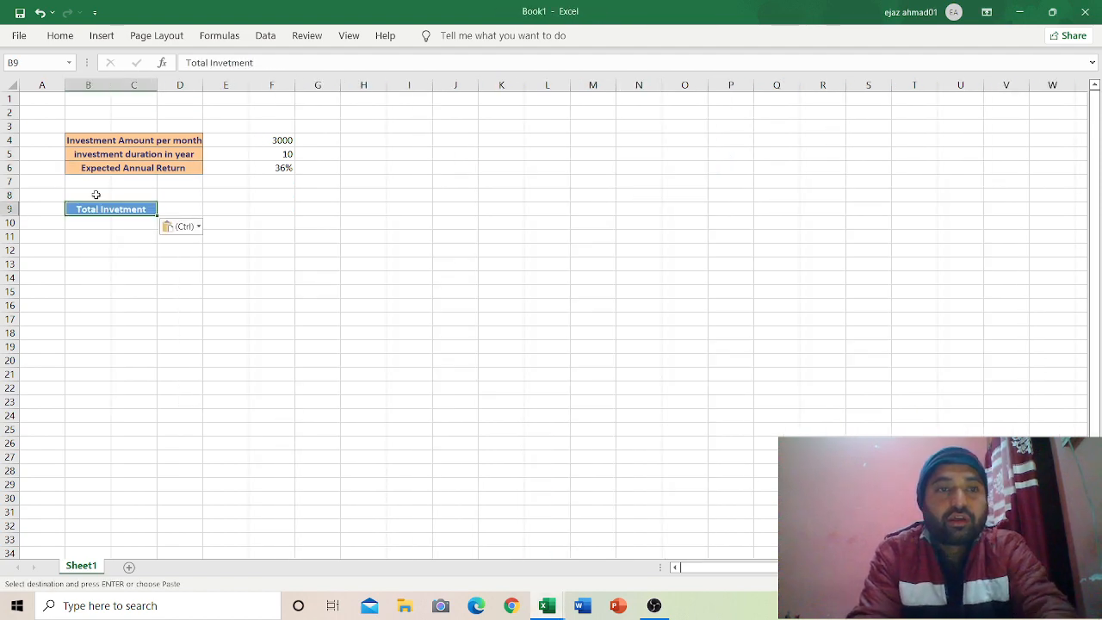
pyautogui.click(86, 222)
pyautogui.hotkey('alt', 'Tab')
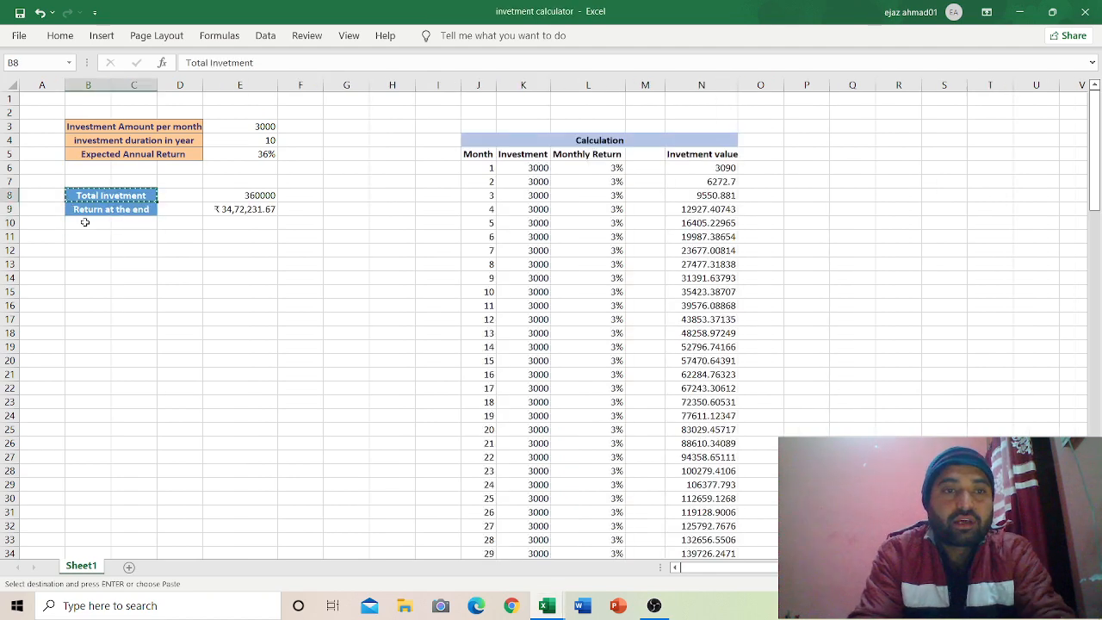
pyautogui.click(84, 212)
pyautogui.hotkey('ctrl', 'c')
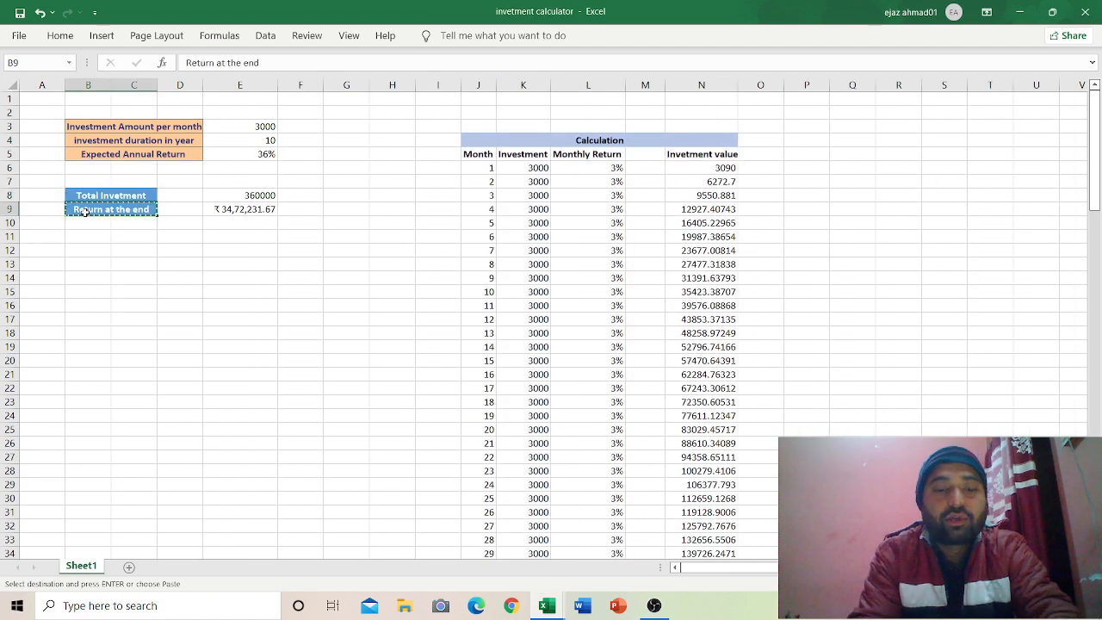
pyautogui.hotkey('alt', 'Tab')
pyautogui.hotkey('ctrl', 'v')
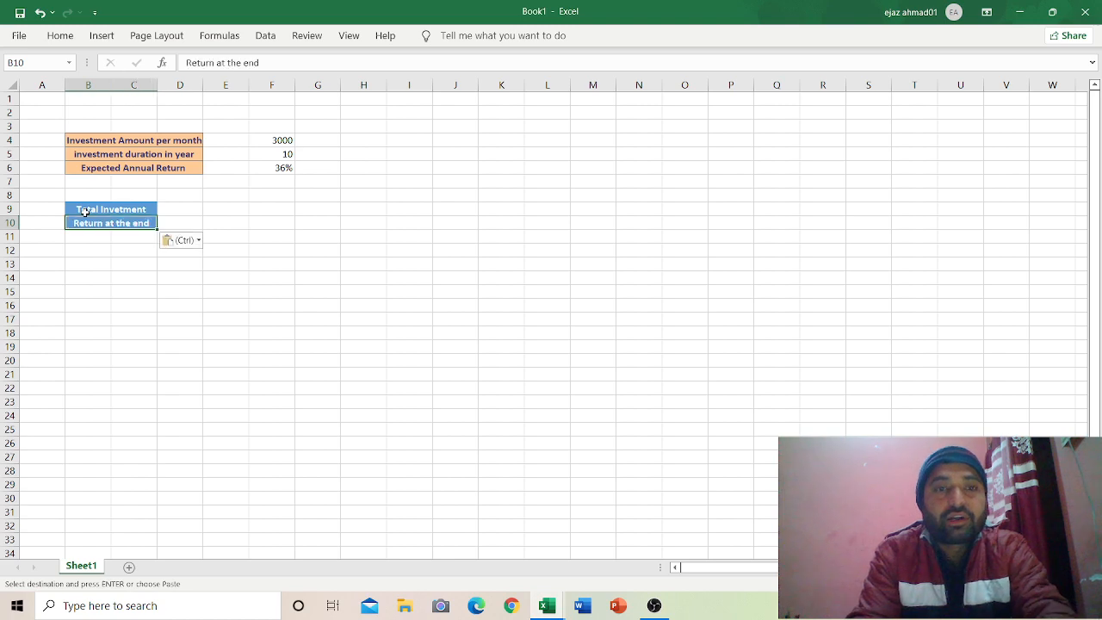
pyautogui.click(259, 207)
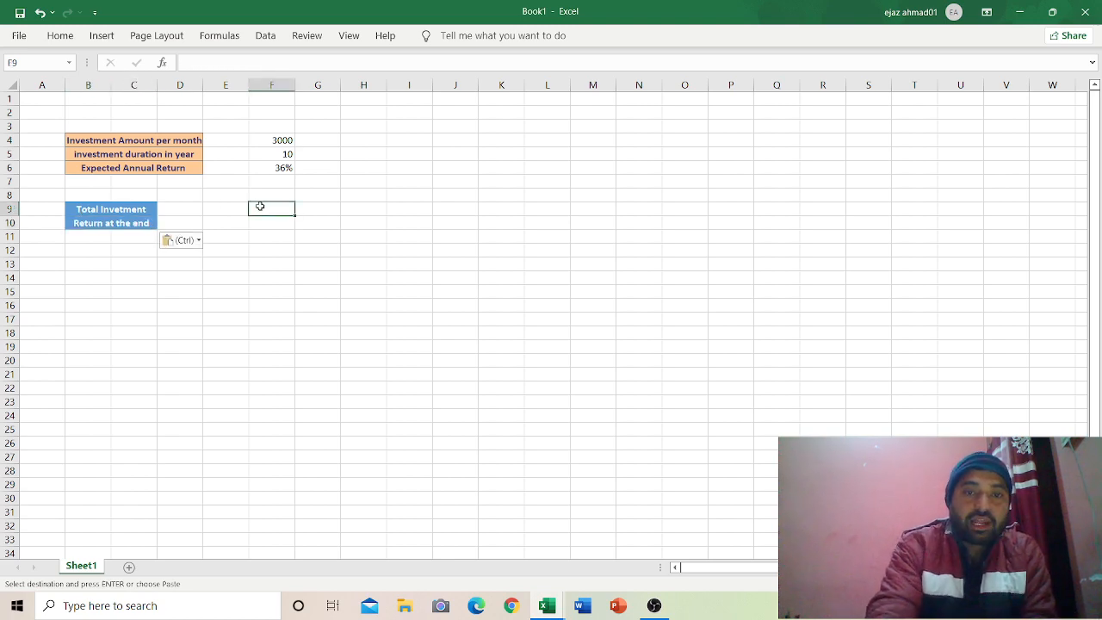
# Step: Enter =F4*F5*12 in F9 so the total investment shows 360000
pyautogui.write('=')
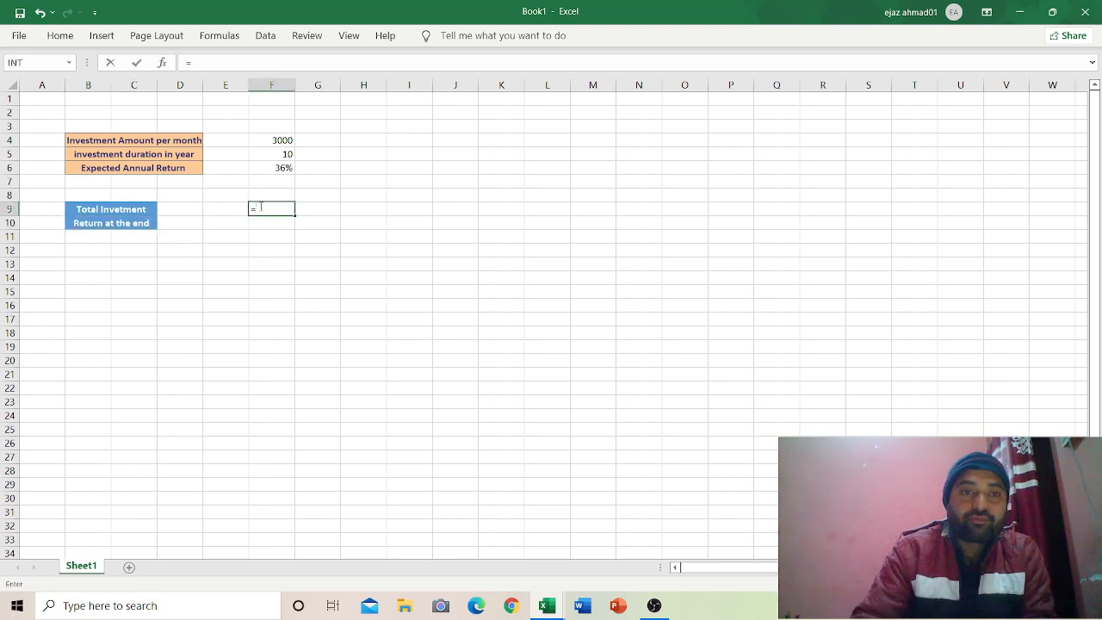
pyautogui.click(290, 139)
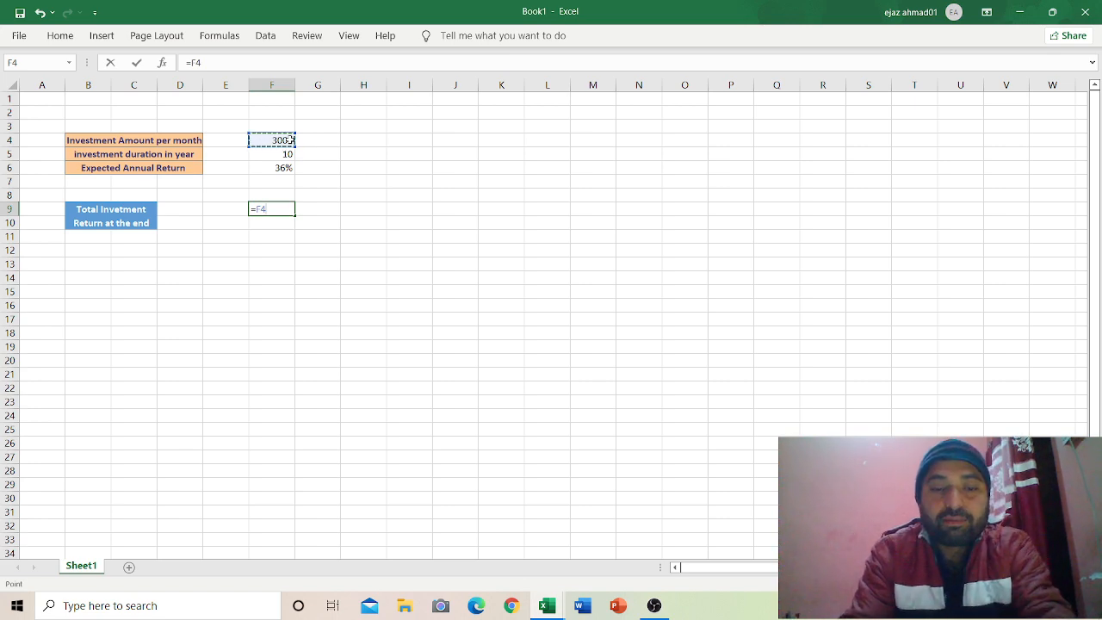
pyautogui.write('*')
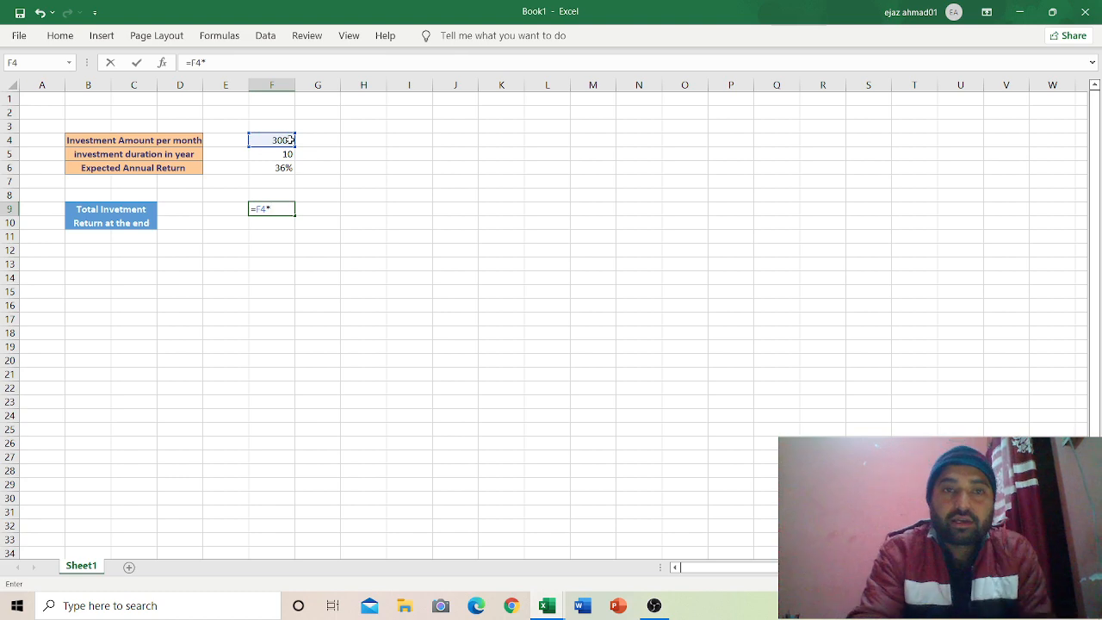
pyautogui.click(286, 153)
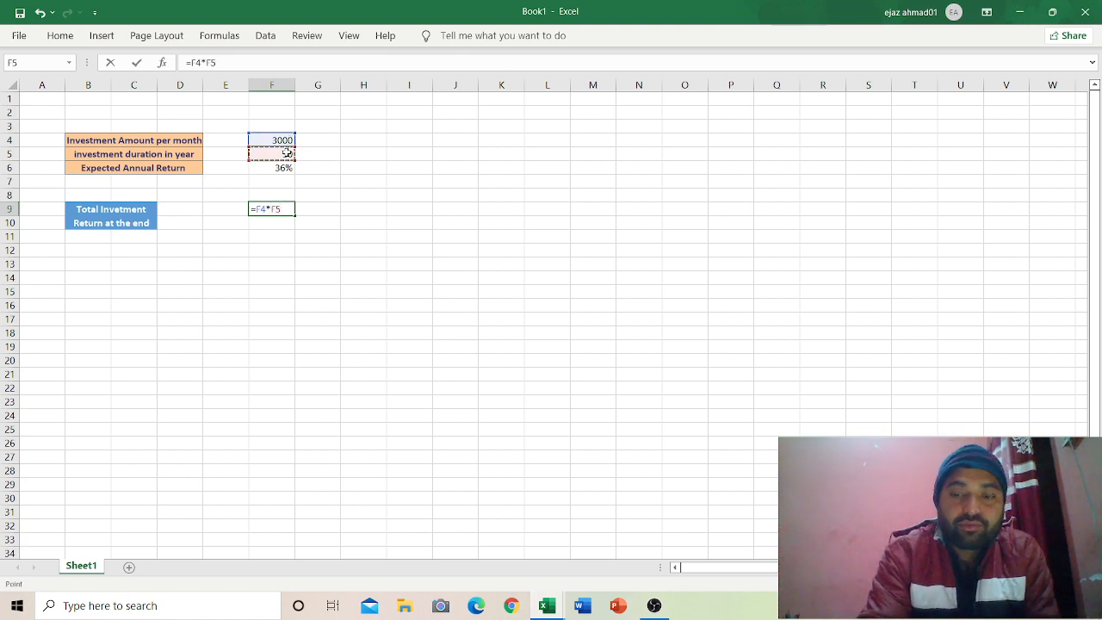
pyautogui.write('*')
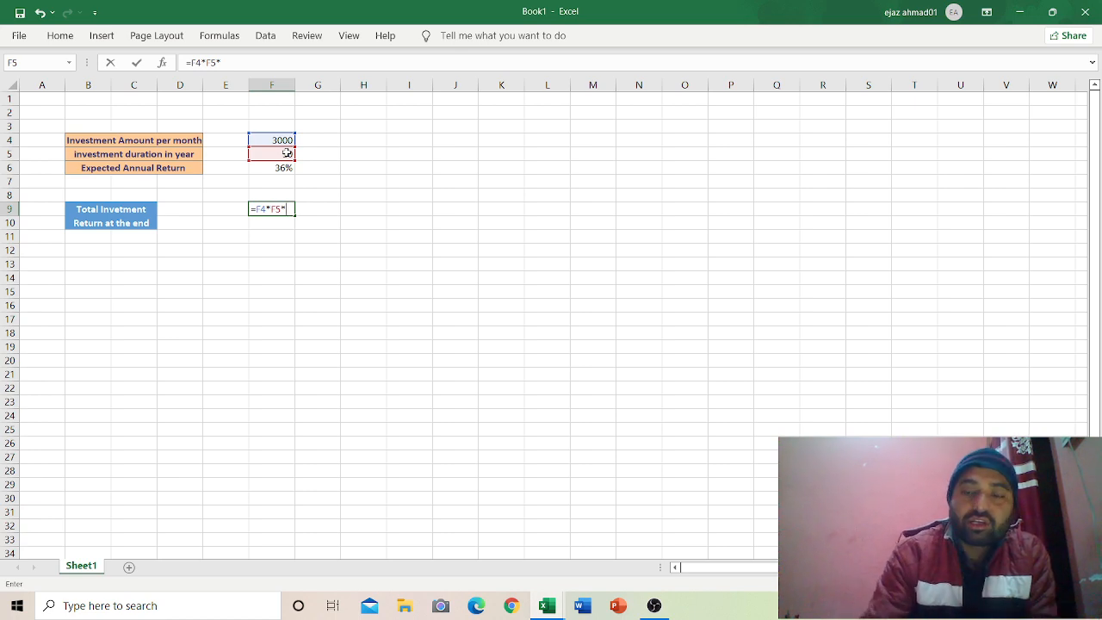
pyautogui.write('12')
pyautogui.press('Return')
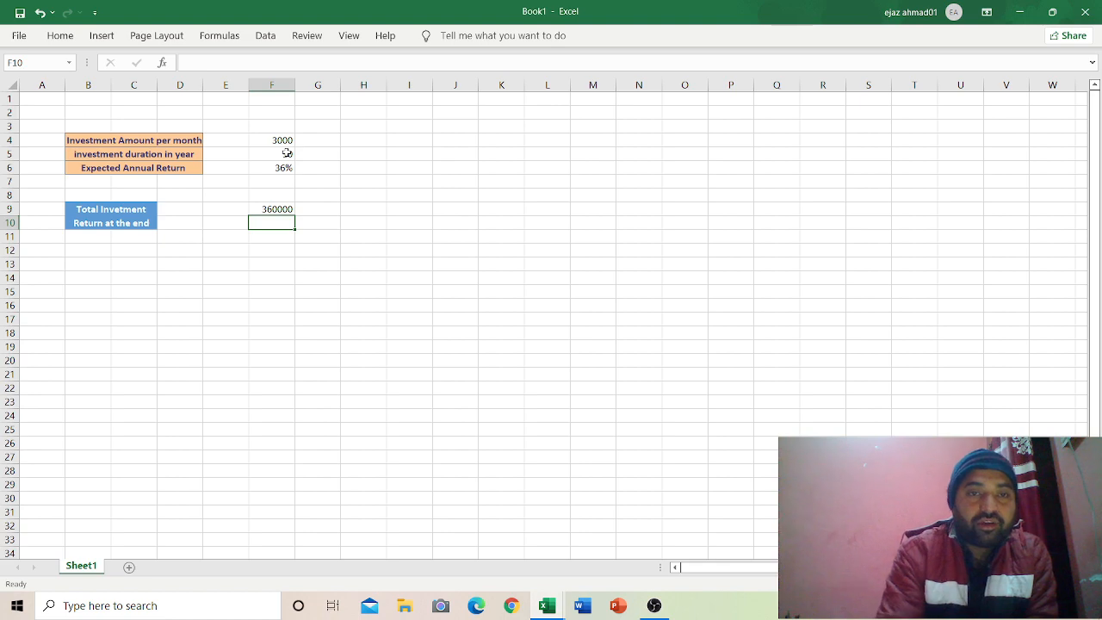
pyautogui.write('=')
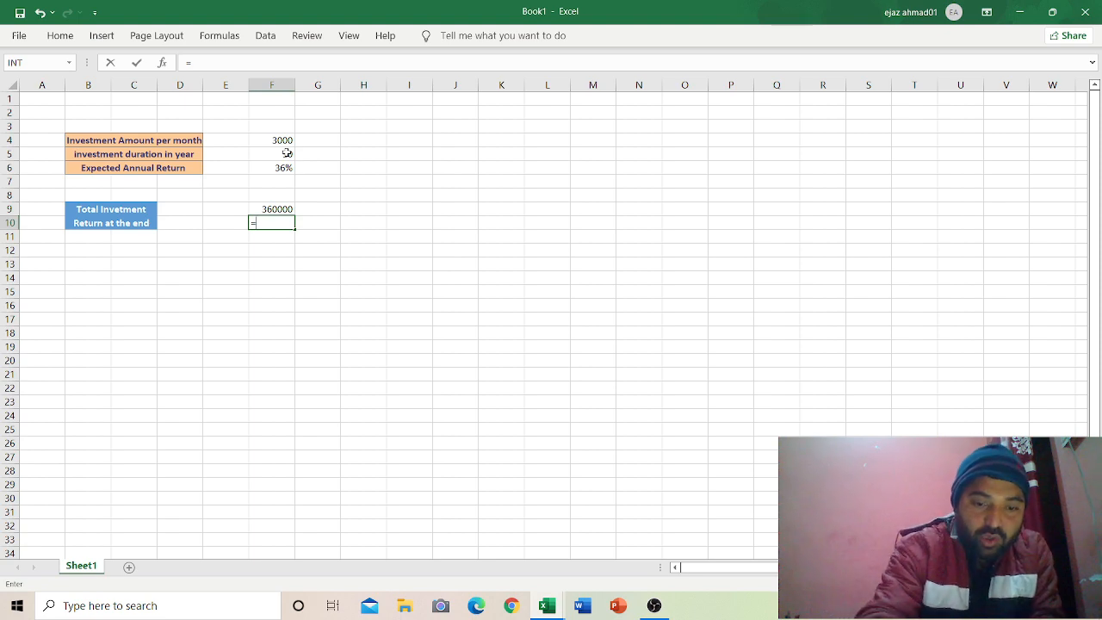
pyautogui.write('fv')
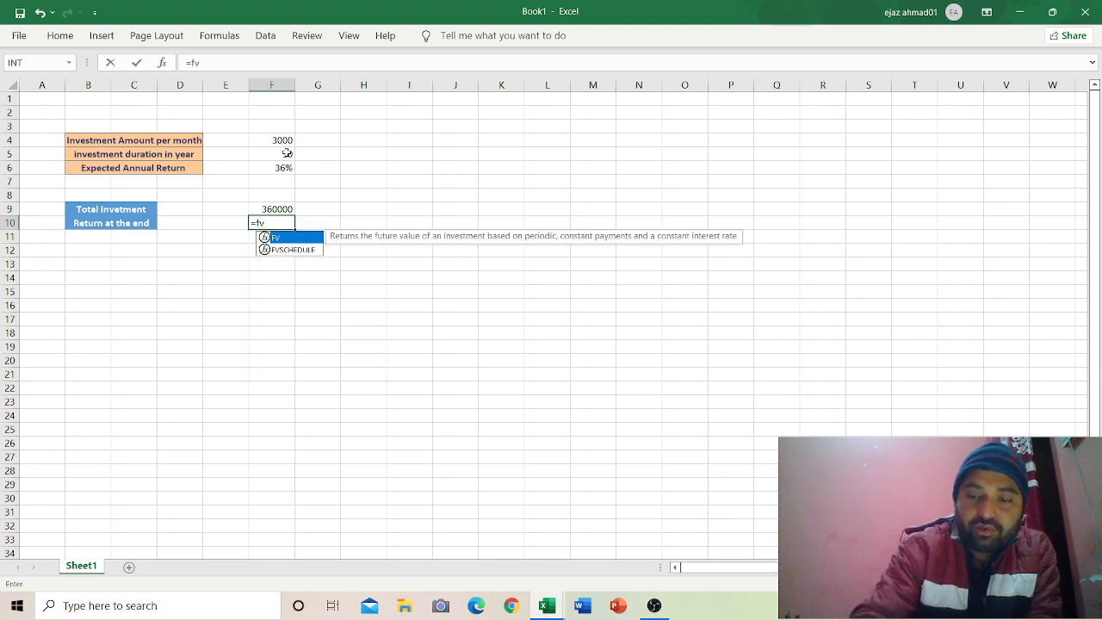
# Step: Complete the F10 formula =FV(F6/12,F5*12,-F4,0,1) for the return at the end
pyautogui.write('(')
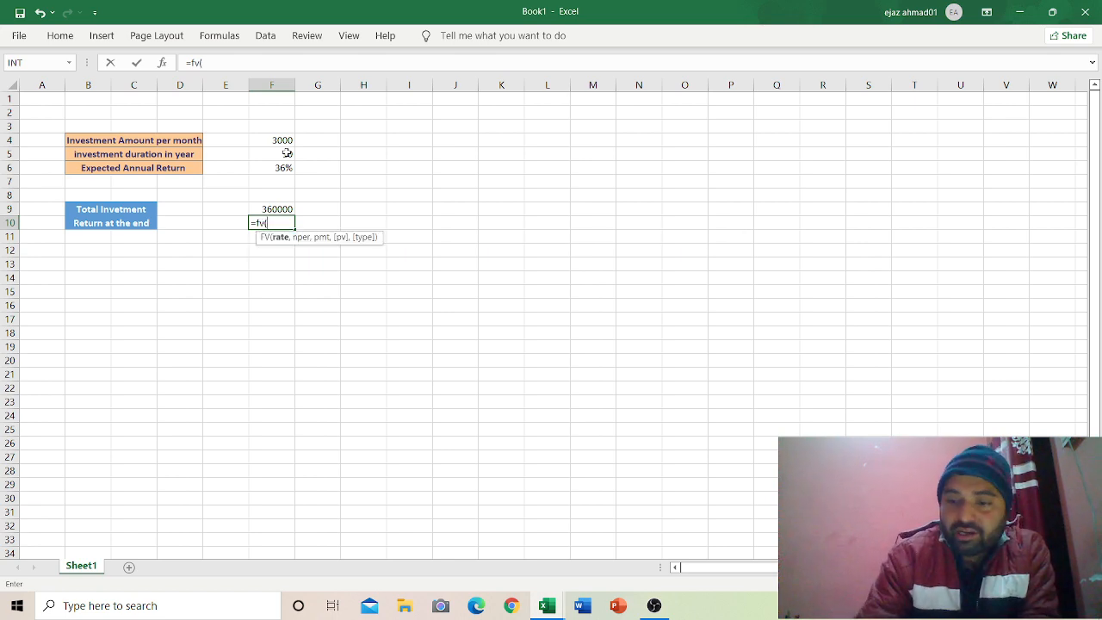
pyautogui.click(285, 167)
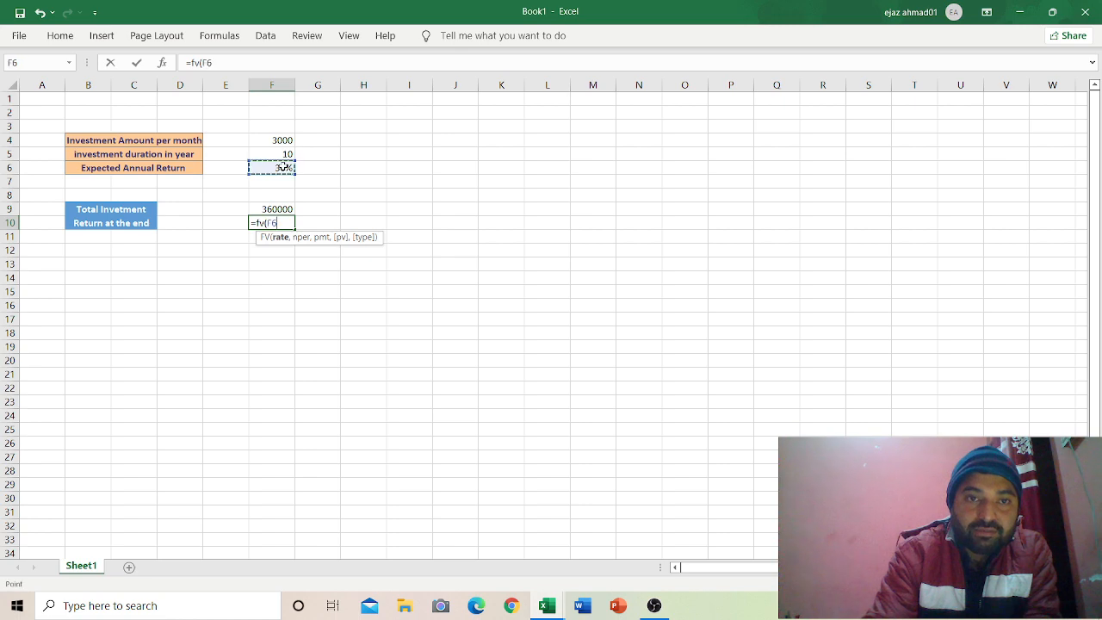
pyautogui.write('/12')
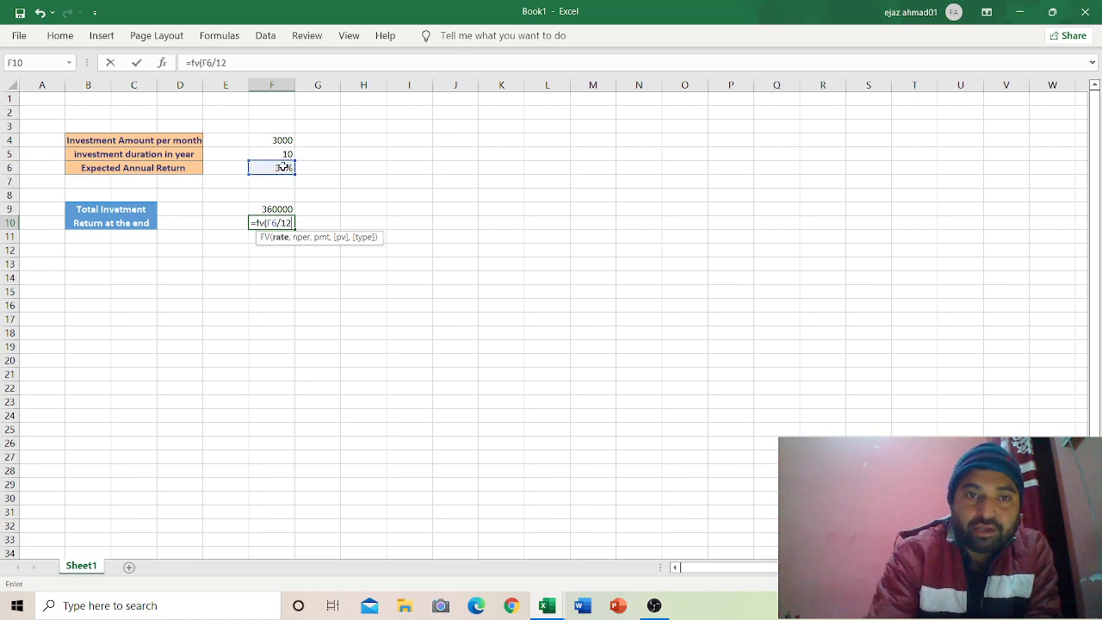
pyautogui.write(',')
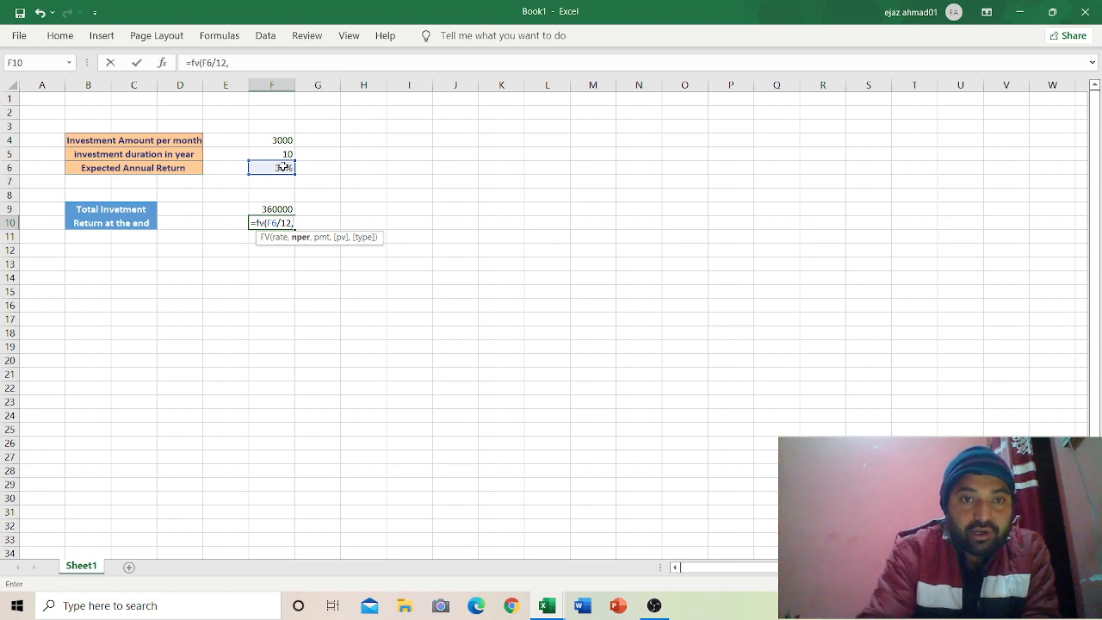
pyautogui.click(287, 154)
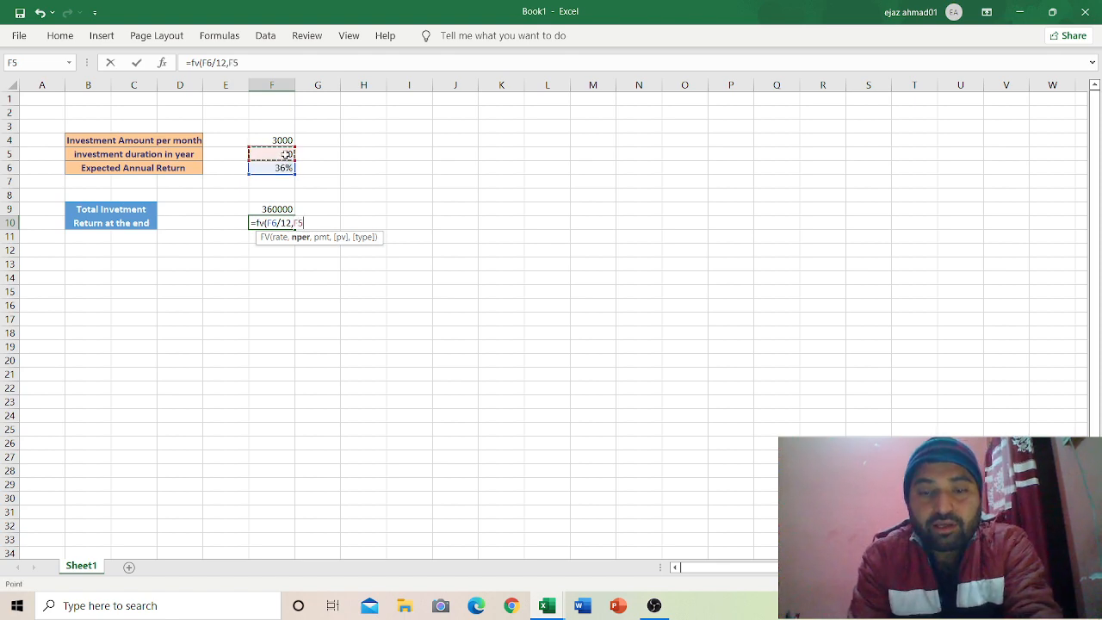
pyautogui.write('*')
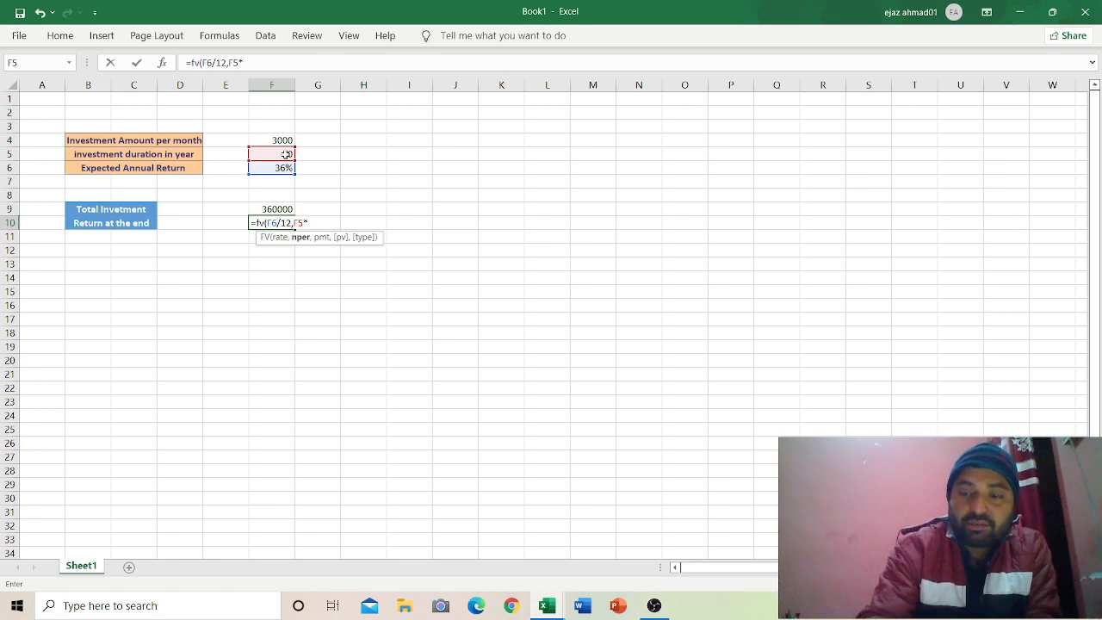
pyautogui.write('12,')
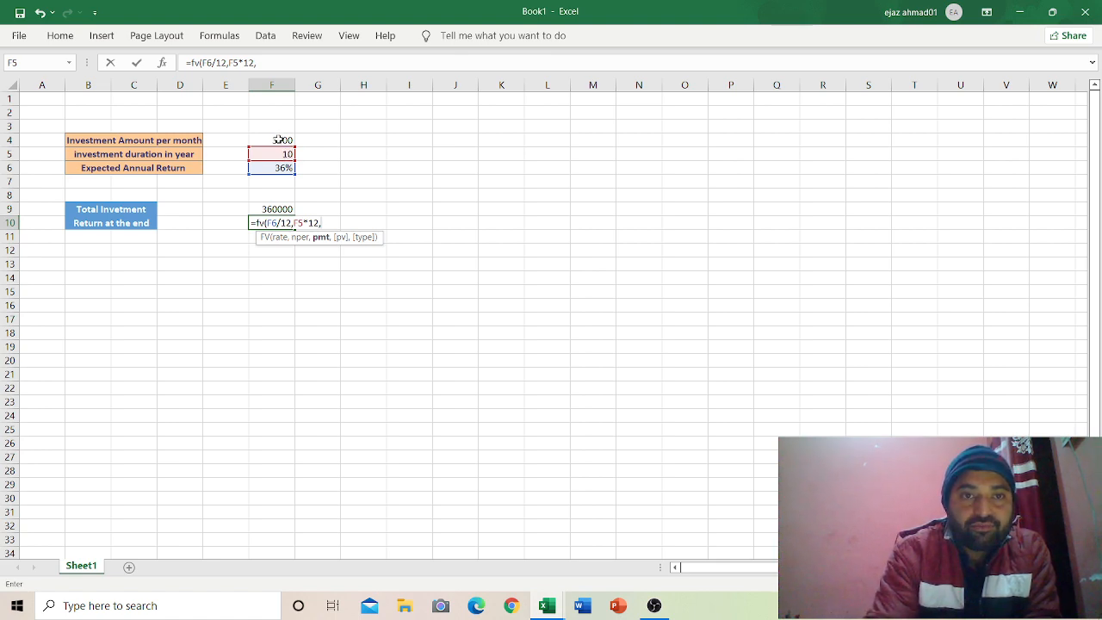
pyautogui.click(278, 139)
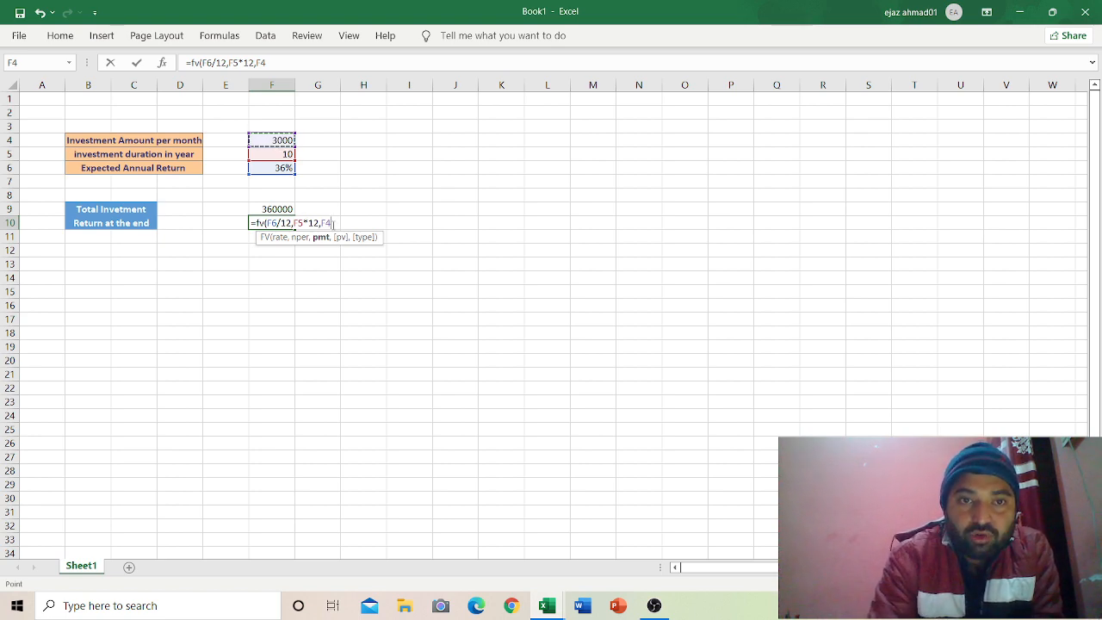
pyautogui.click(333, 223)
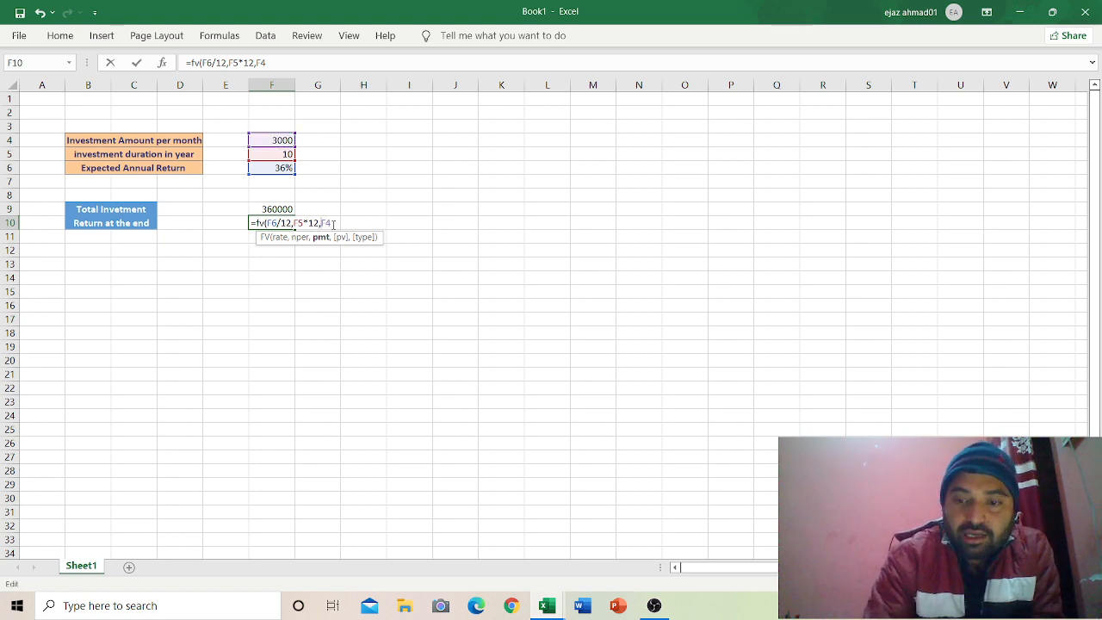
pyautogui.press('Left')
pyautogui.press('Left')
pyautogui.write('-')
pyautogui.press('Right')
pyautogui.press('Right')
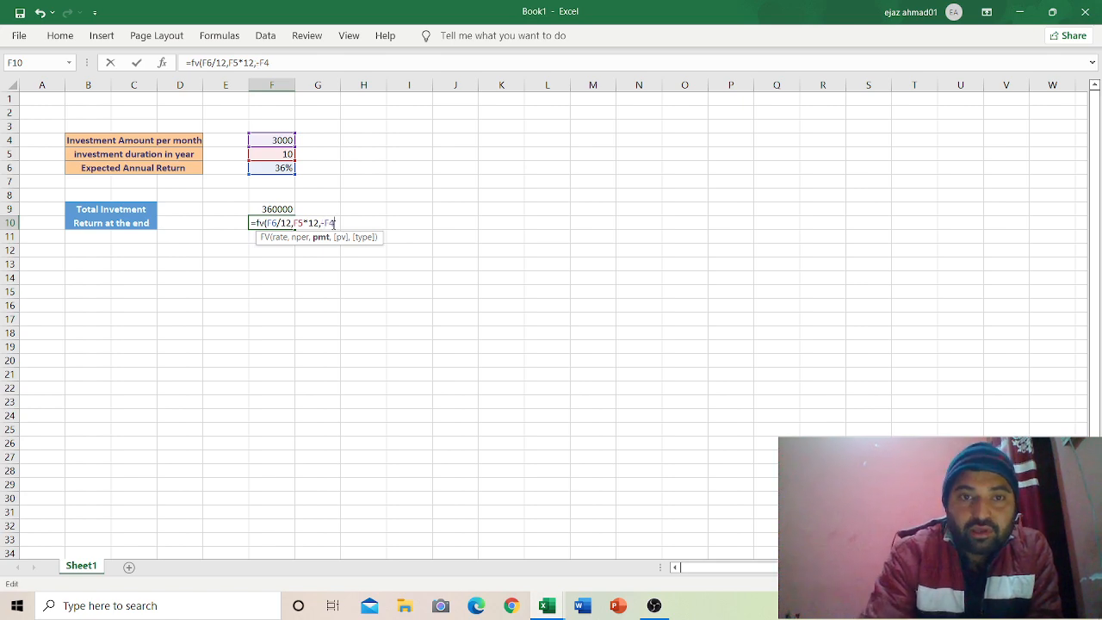
pyautogui.write(',')
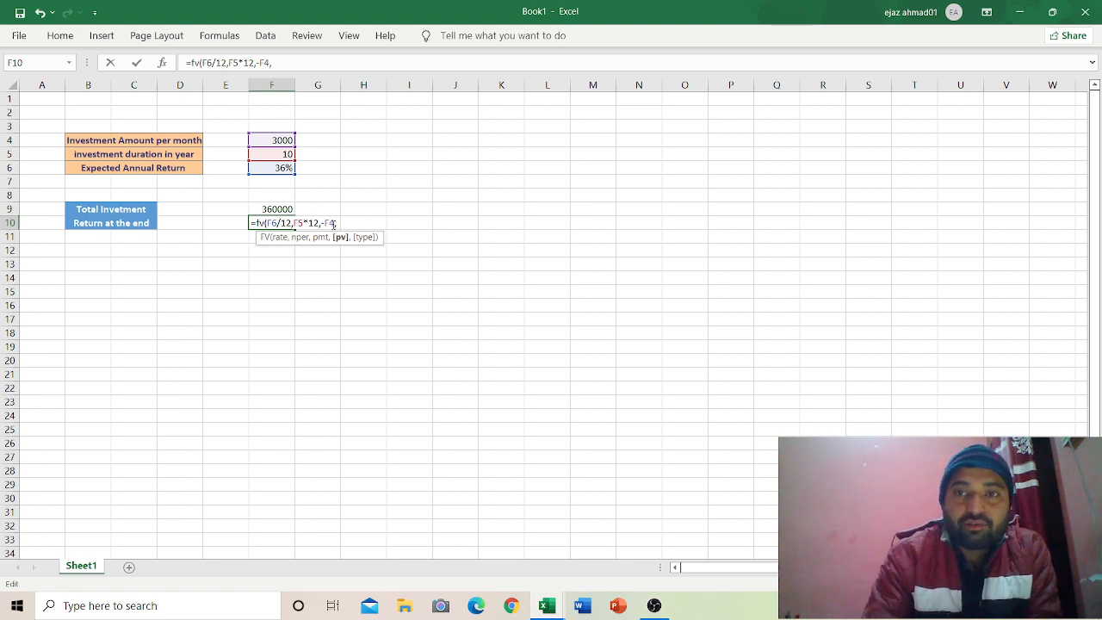
pyautogui.write('0')
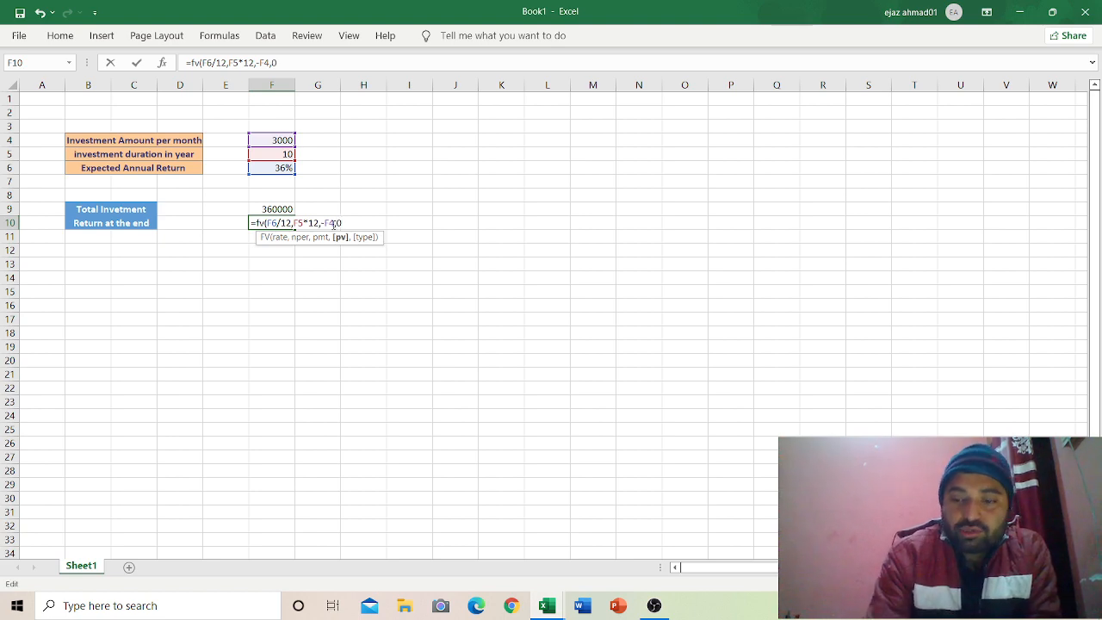
pyautogui.write(',')
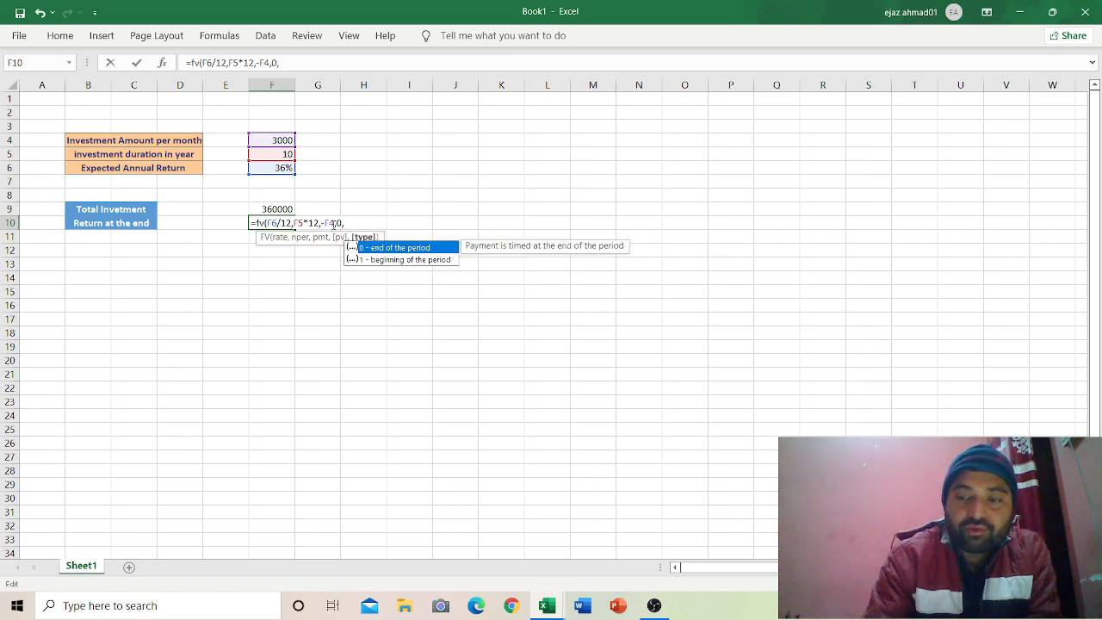
pyautogui.write('1')
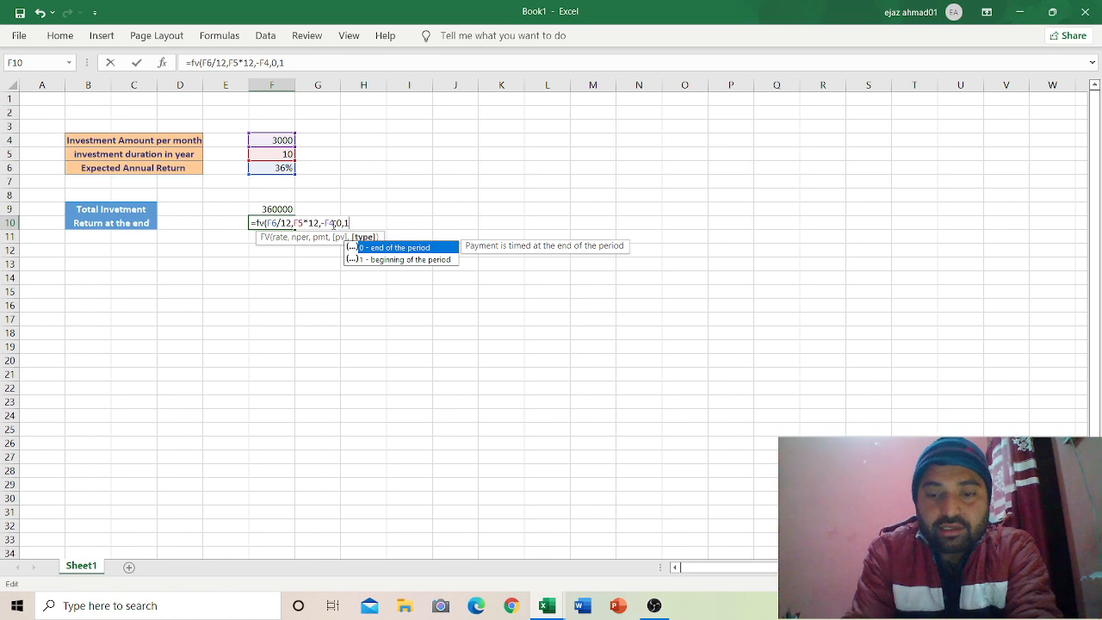
pyautogui.write(')')
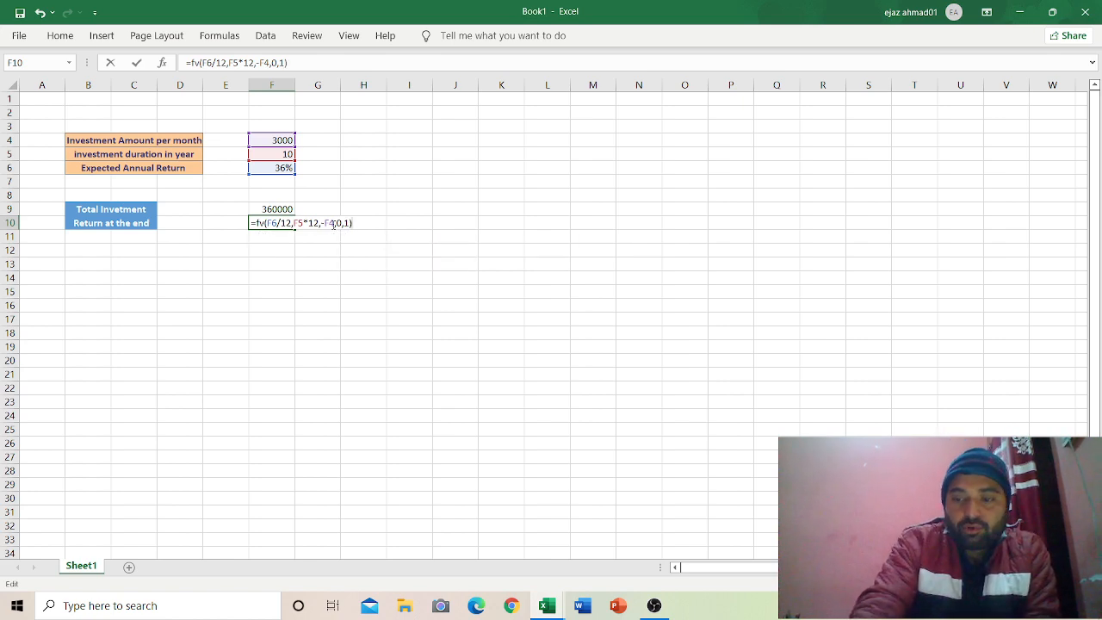
pyautogui.press('Return')
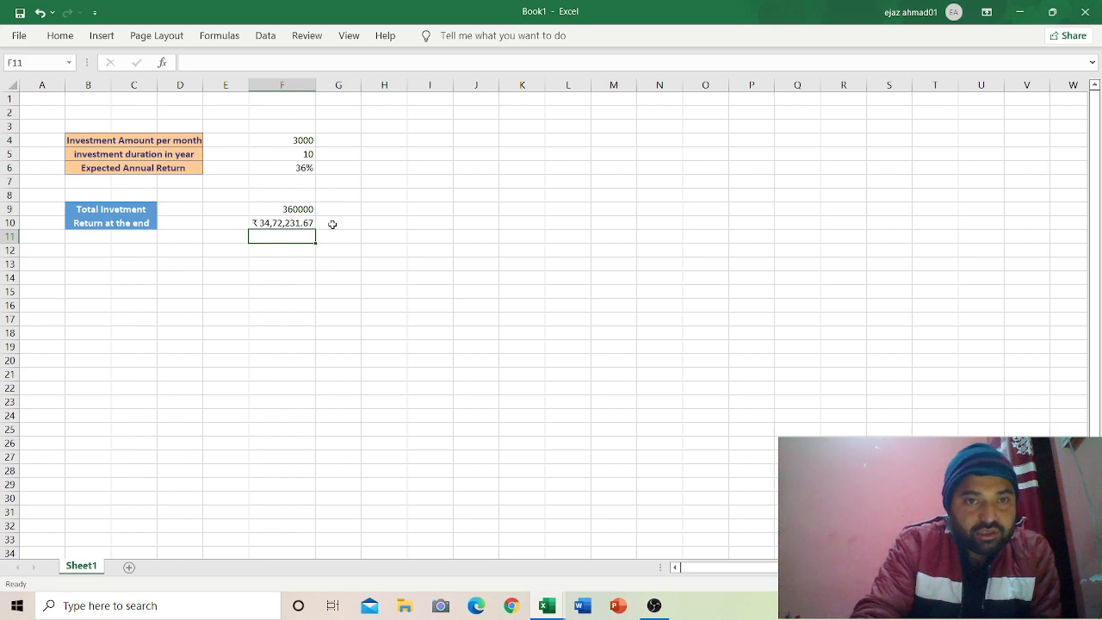
# Step: Test monthly investments of 1200 and then 5000 in F4
pyautogui.click(299, 139)
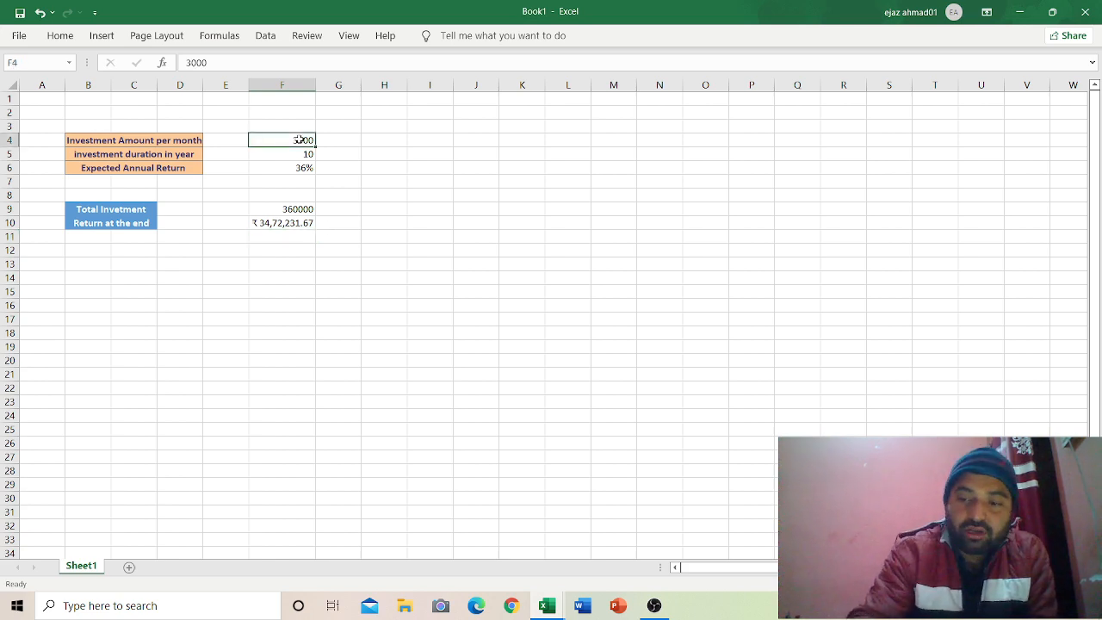
pyautogui.write('1200')
pyautogui.press('Return')
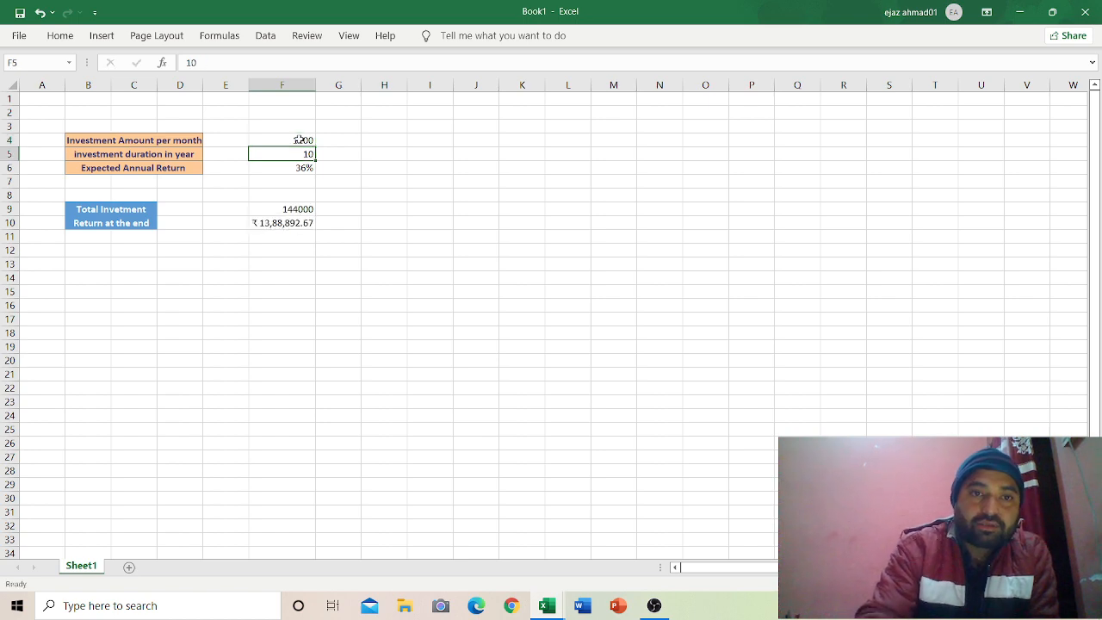
pyautogui.click(300, 139)
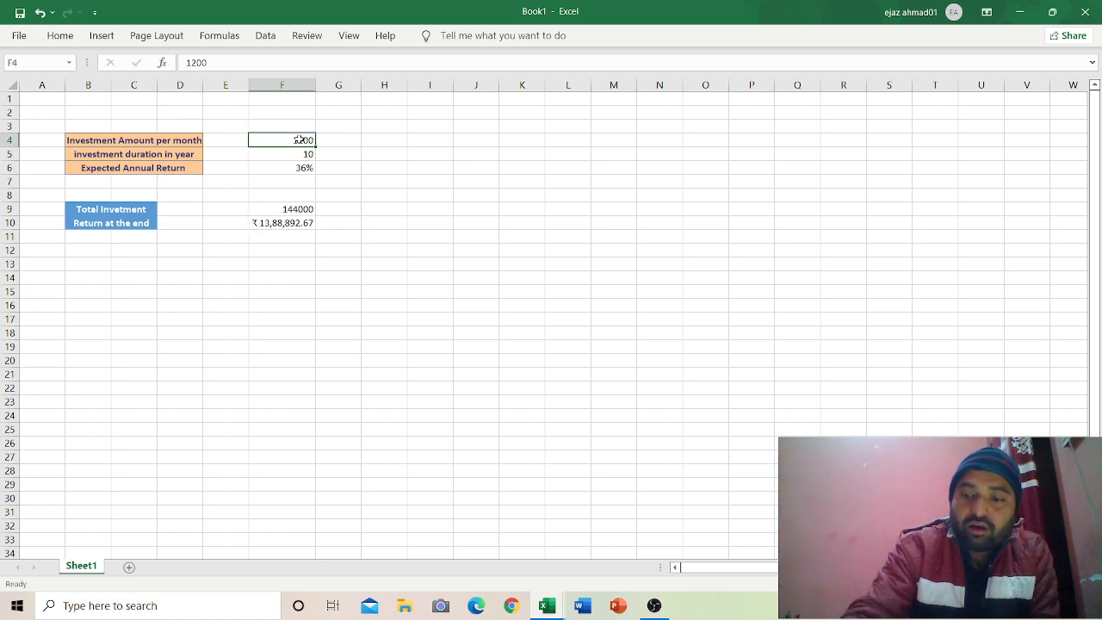
pyautogui.write('5000')
pyautogui.press('Return')
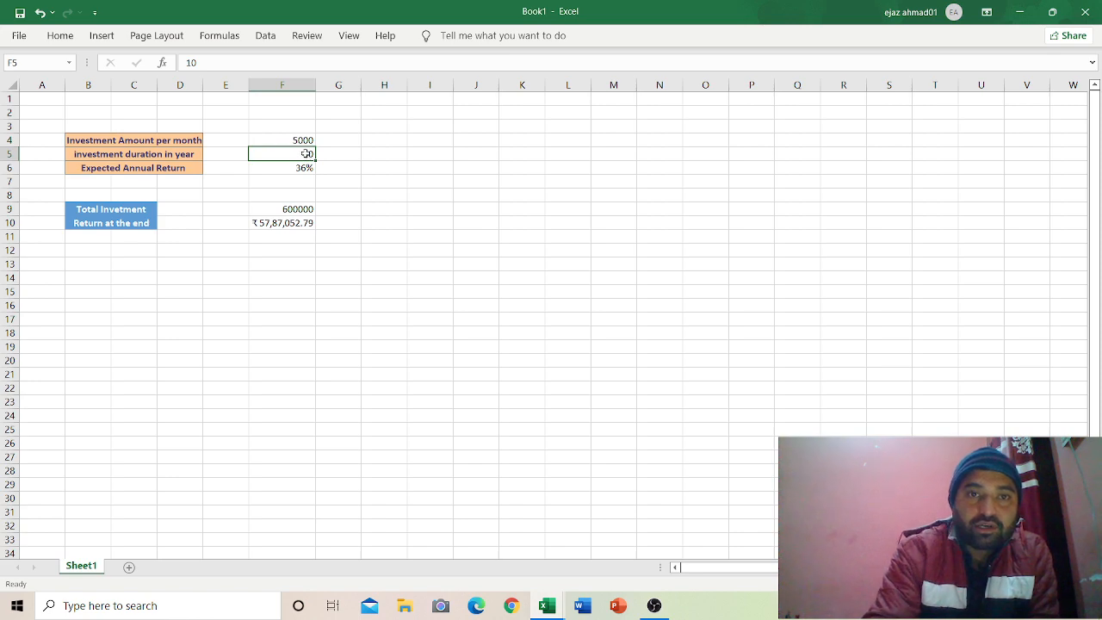
# Step: Change the duration in F5 to 15 years, correcting a mistaken 1015 entry
pyautogui.doubleClick(307, 153)
pyautogui.write('15')
pyautogui.press('Return')
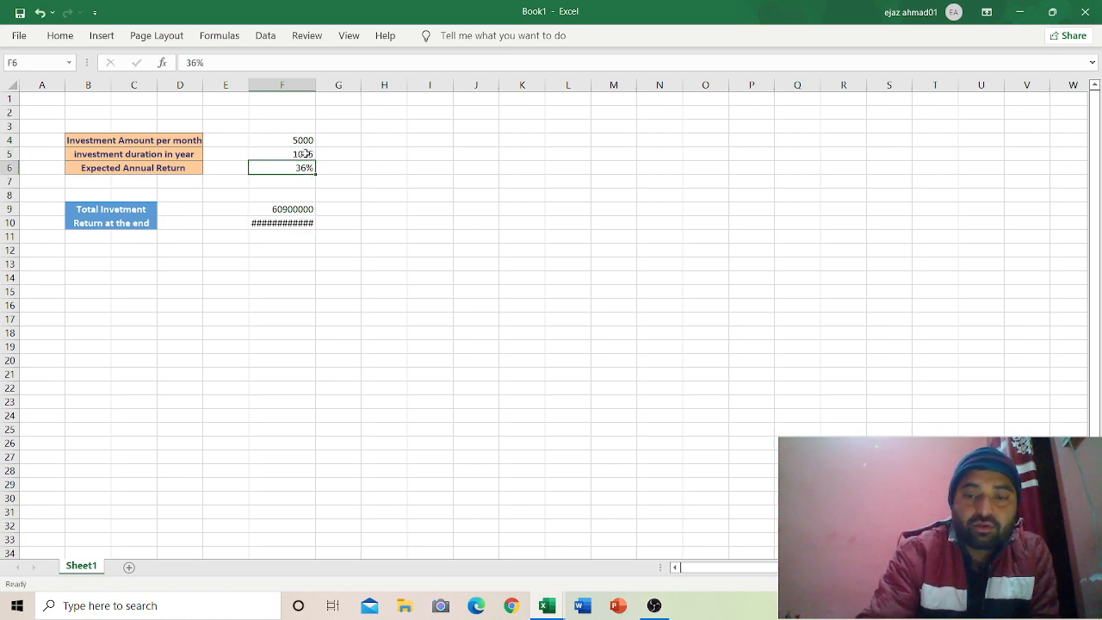
pyautogui.doubleClick(306, 153)
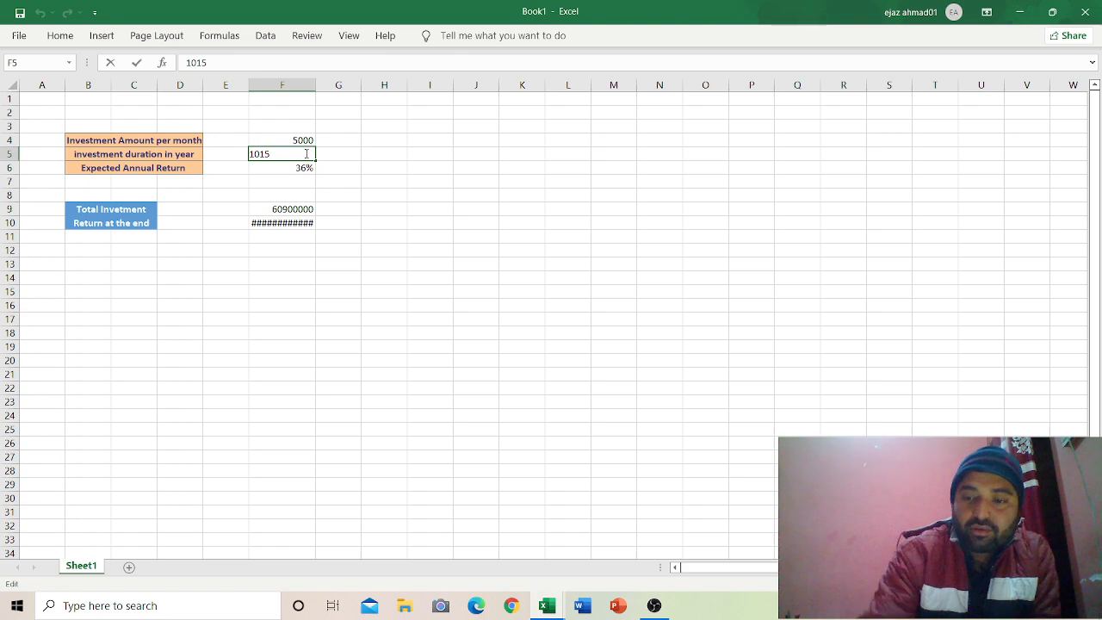
pyautogui.press('BackSpace')
pyautogui.press('BackSpace')
pyautogui.press('BackSpace')
pyautogui.press('BackSpace')
pyautogui.write('15')
pyautogui.press('Return')
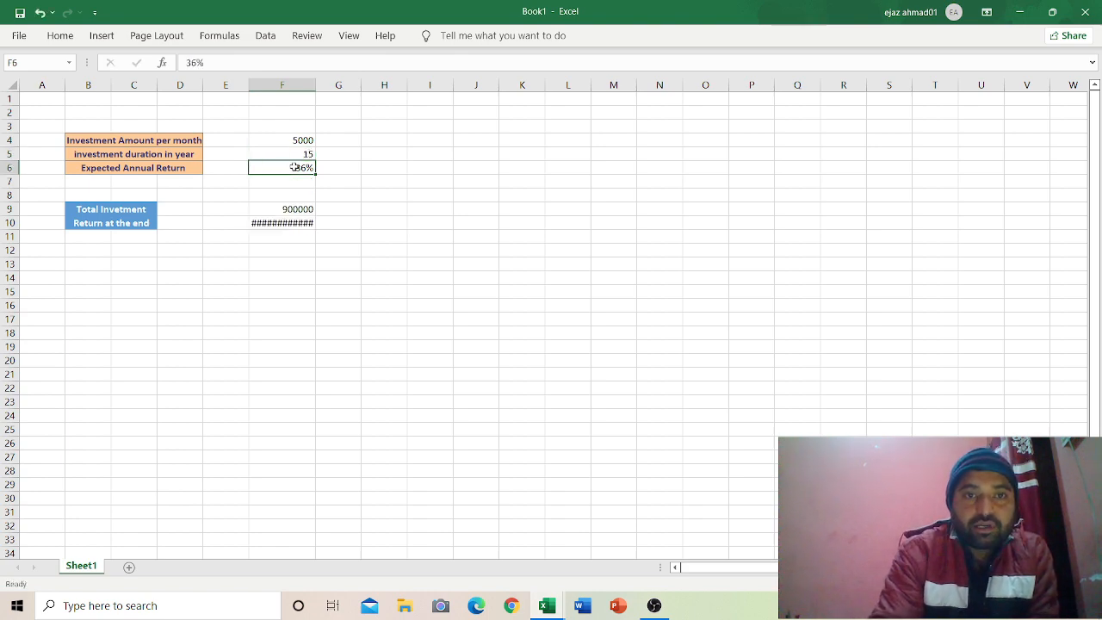
# Step: Set the annual return in F6 to 40% and AutoFit column F to show the result
pyautogui.doubleClick(294, 167)
pyautogui.press('BackSpace')
pyautogui.press('BackSpace')
pyautogui.press('BackSpace')
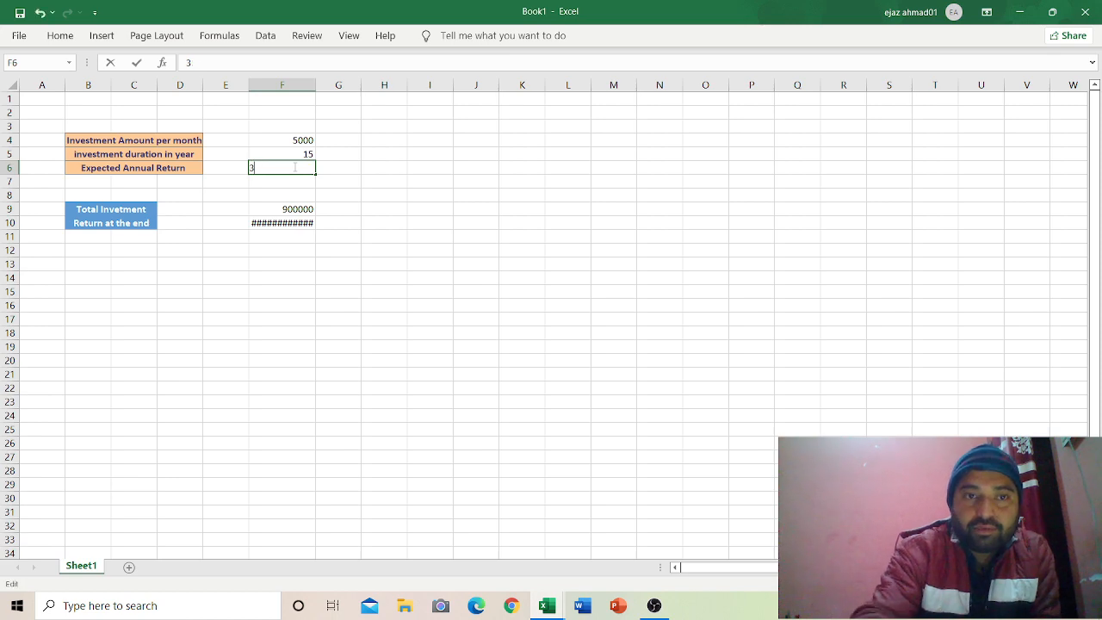
pyautogui.write('40%')
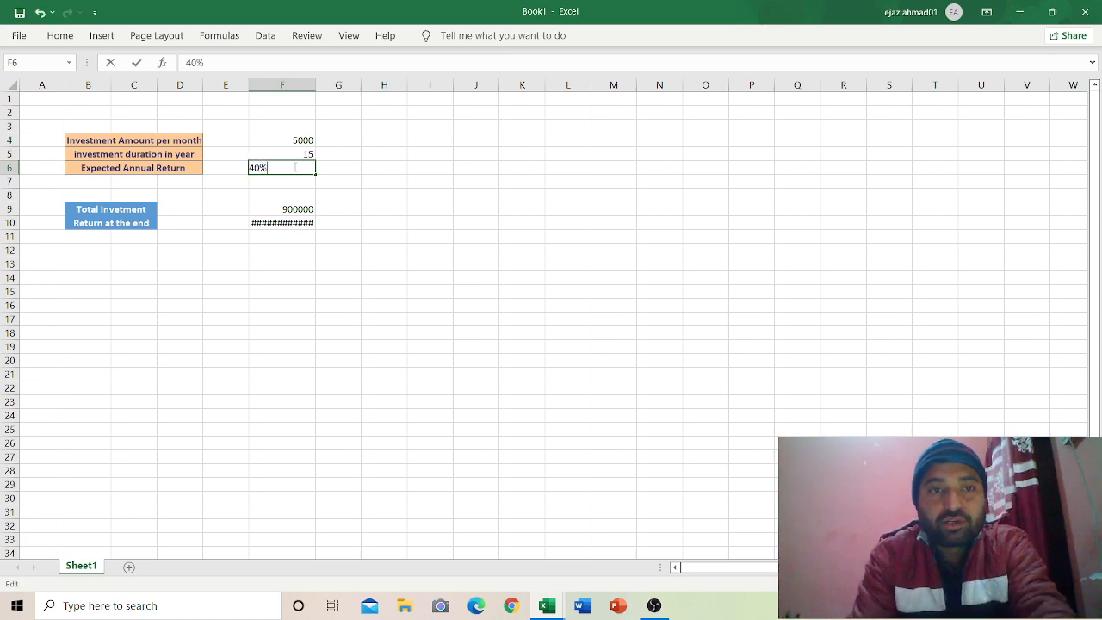
pyautogui.press('Return')
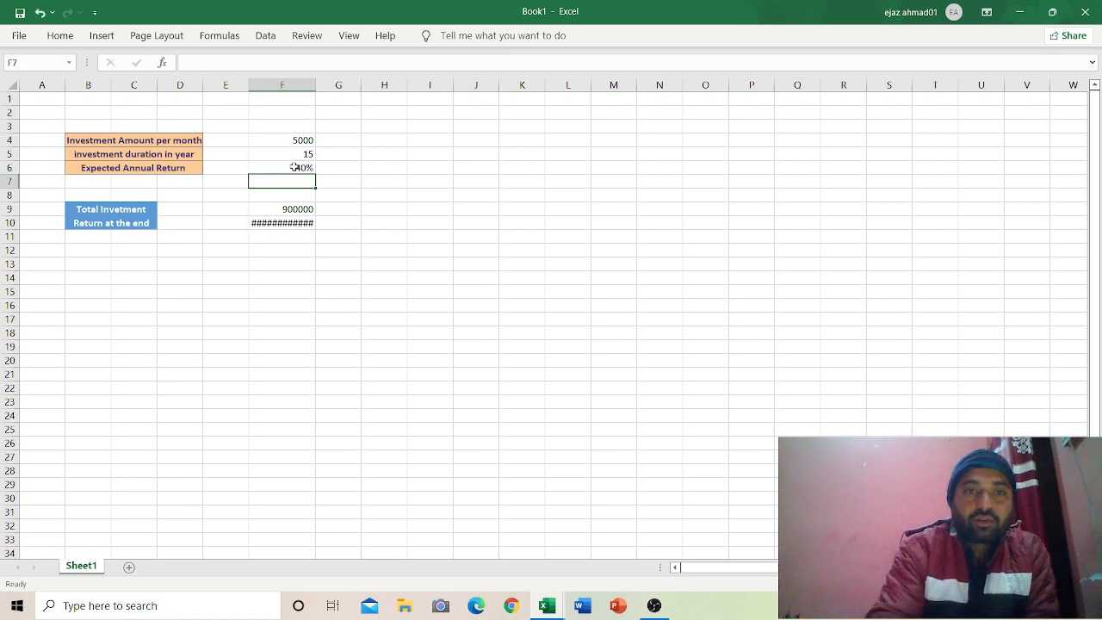
pyautogui.doubleClick(315, 87)
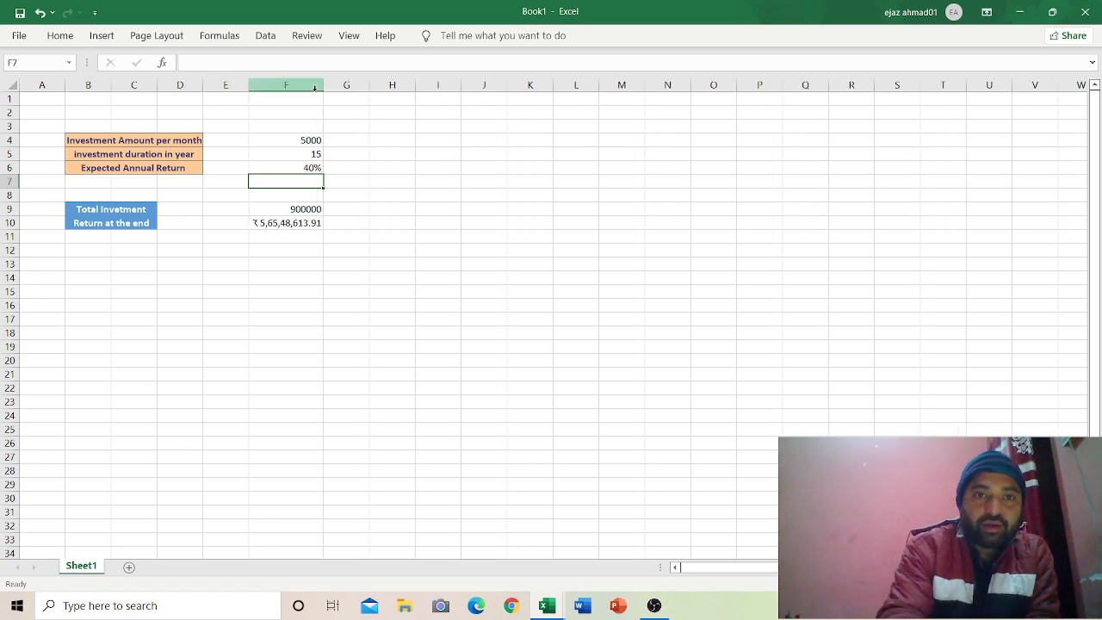
pyautogui.click(299, 175)
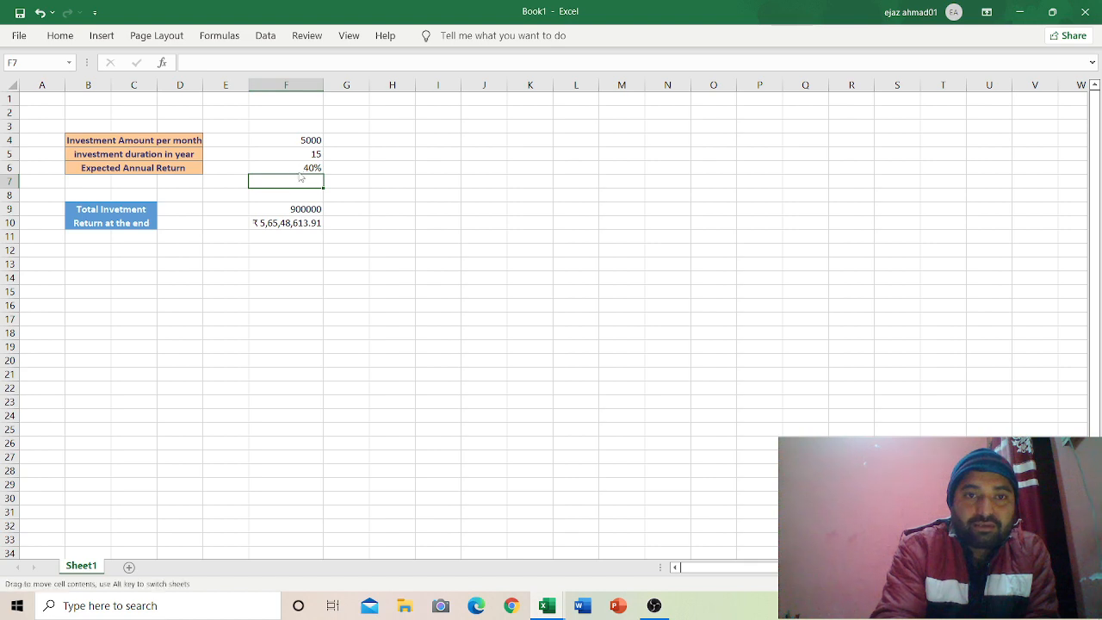
# Step: Reset F4 to 3000 and the duration in F5 to 10 years, fixing a 1510 entry
pyautogui.click(307, 141)
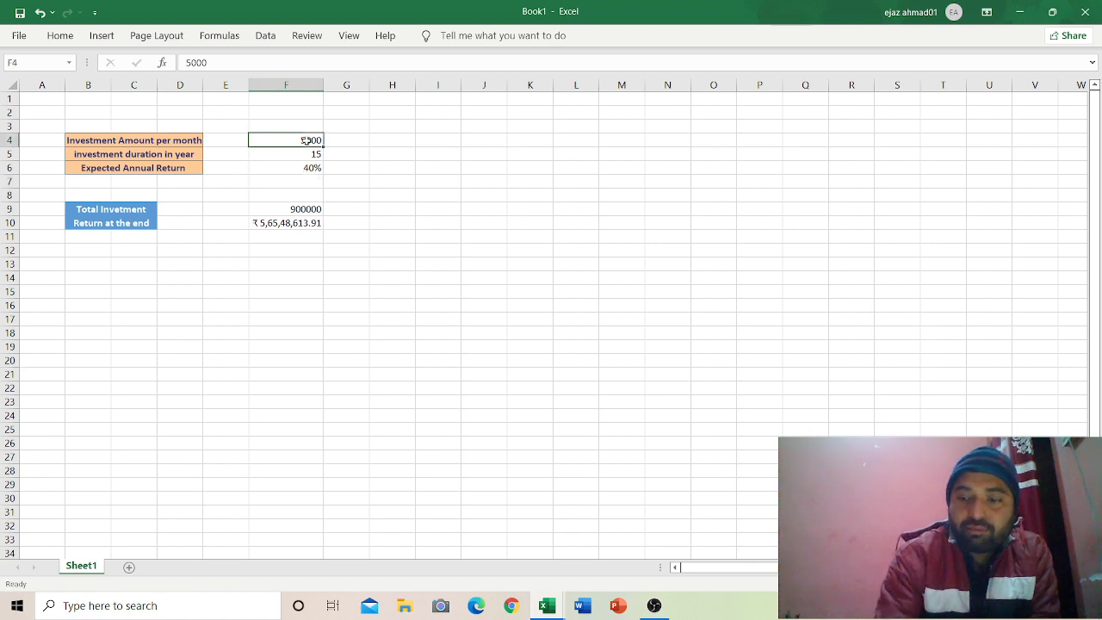
pyautogui.write('3000')
pyautogui.press('Return')
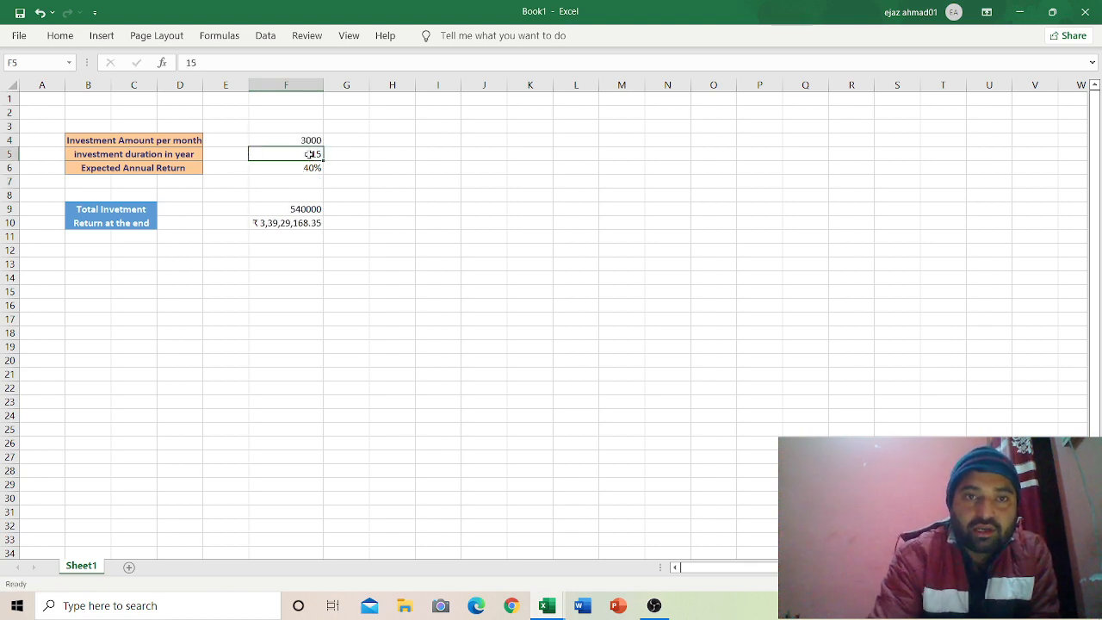
pyautogui.write('1510')
pyautogui.press('Return')
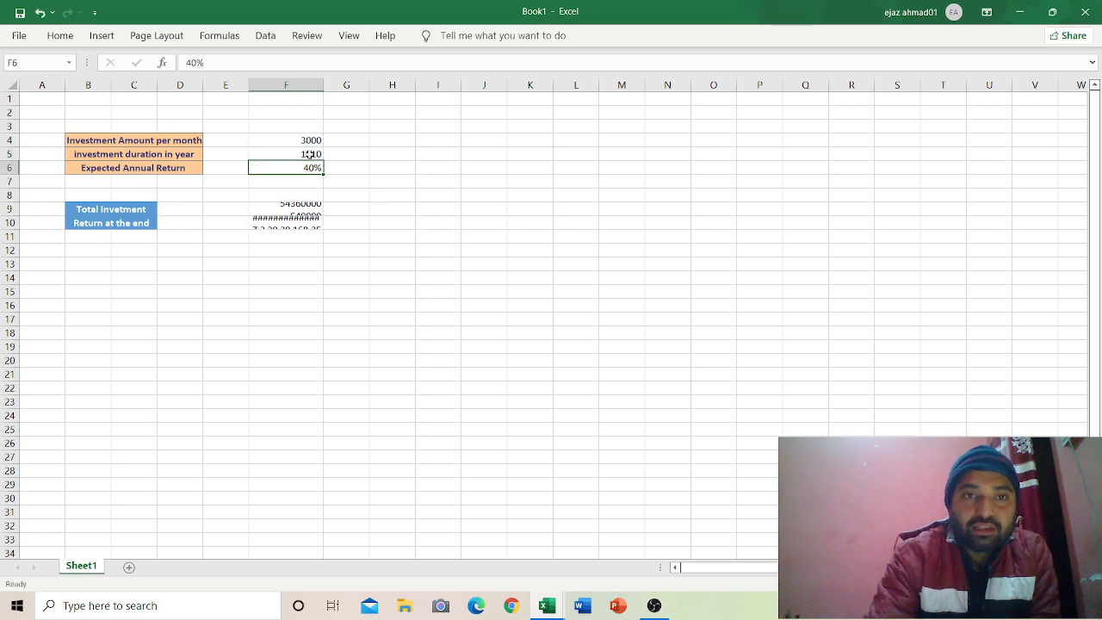
pyautogui.click(309, 154)
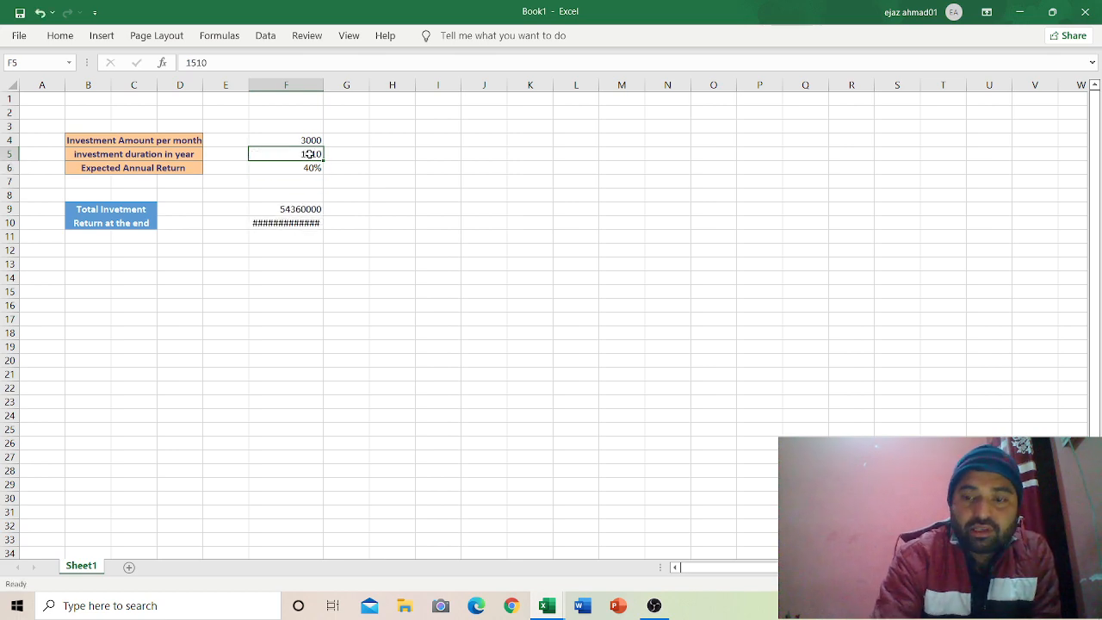
pyautogui.press('BackSpace')
pyautogui.write('10')
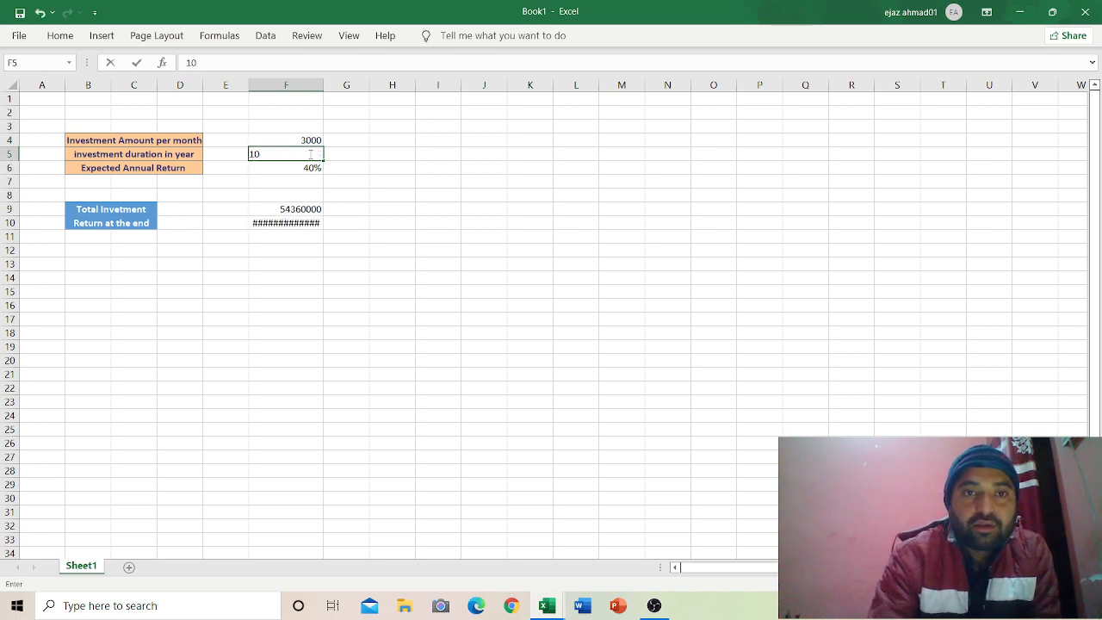
pyautogui.press('Return')
# Step: Restore the expected annual return in F6 to 36%
pyautogui.doubleClick(309, 169)
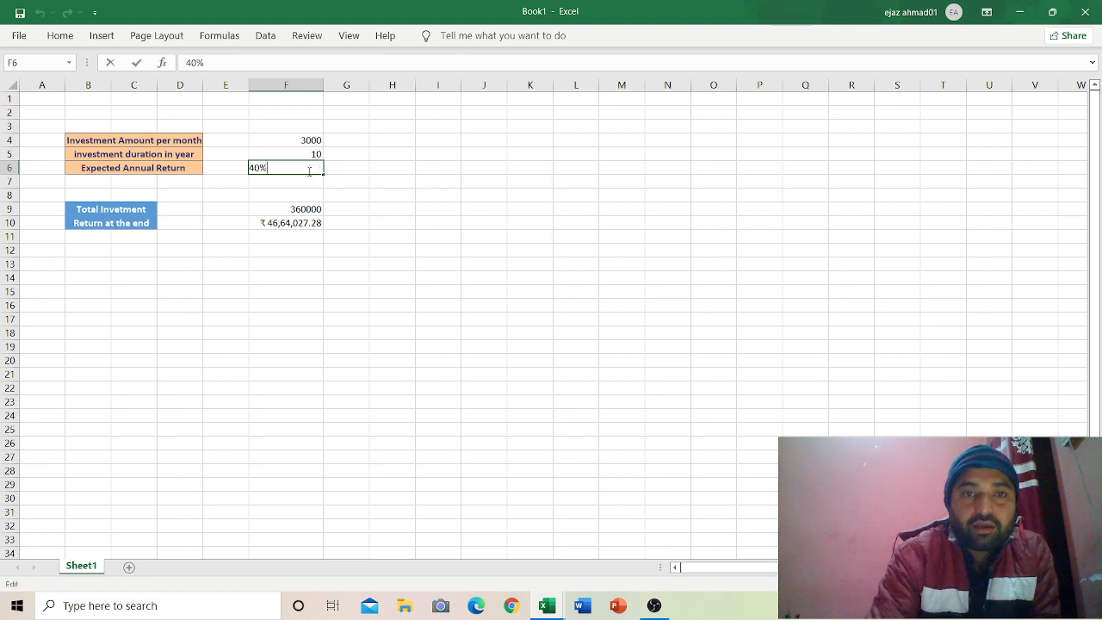
pyautogui.press('BackSpace')
pyautogui.press('BackSpace')
pyautogui.press('BackSpace')
pyautogui.write('3')
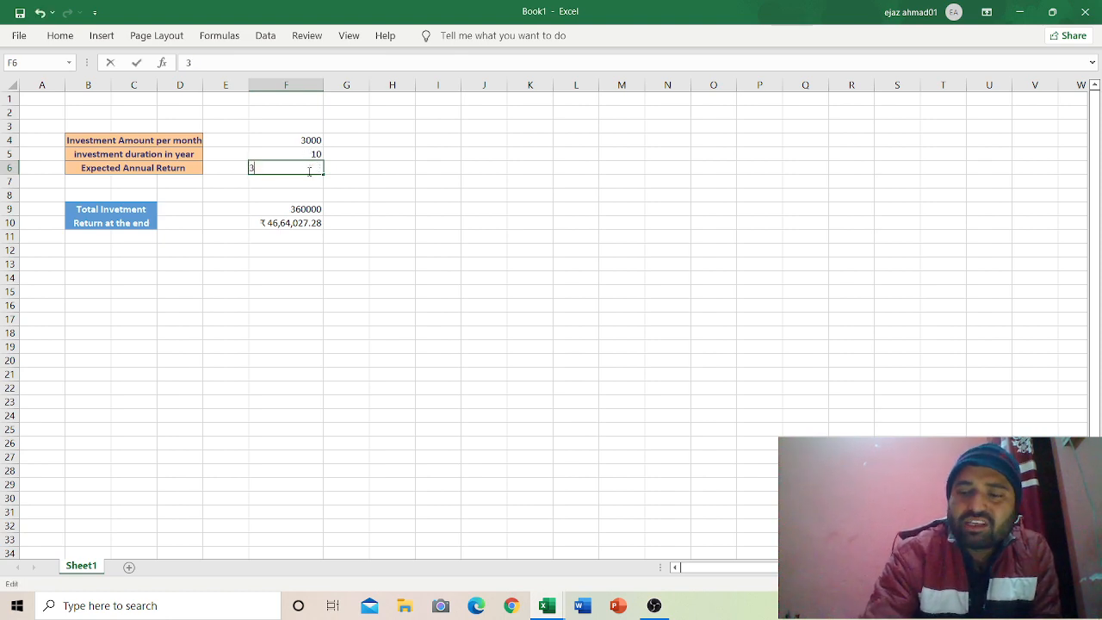
pyautogui.write('6%')
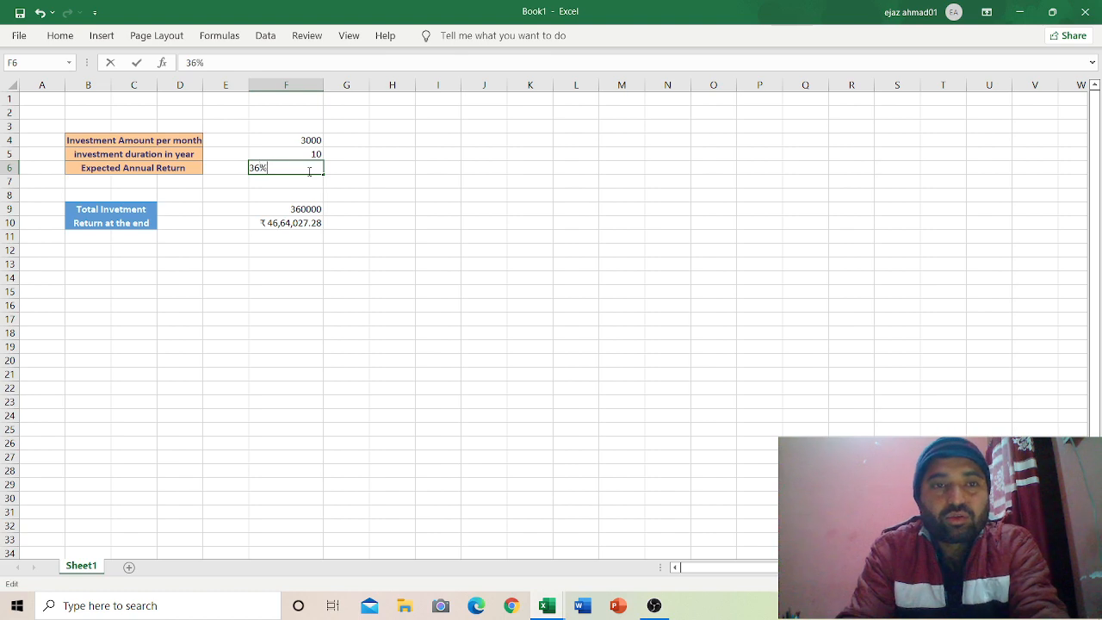
pyautogui.press('Return')
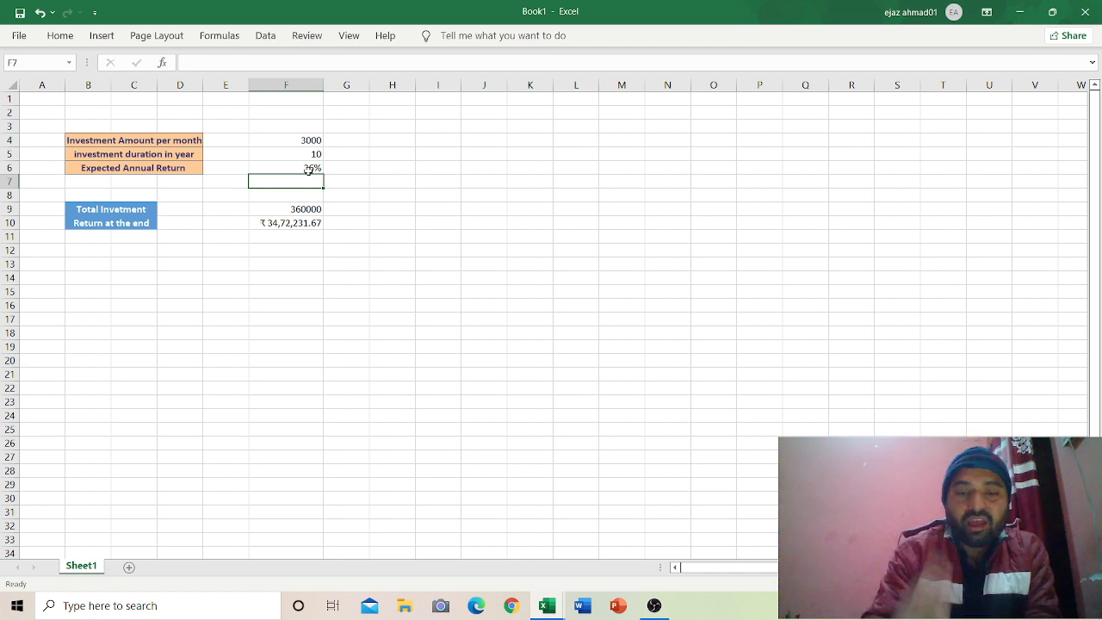
pyautogui.click(607, 142)
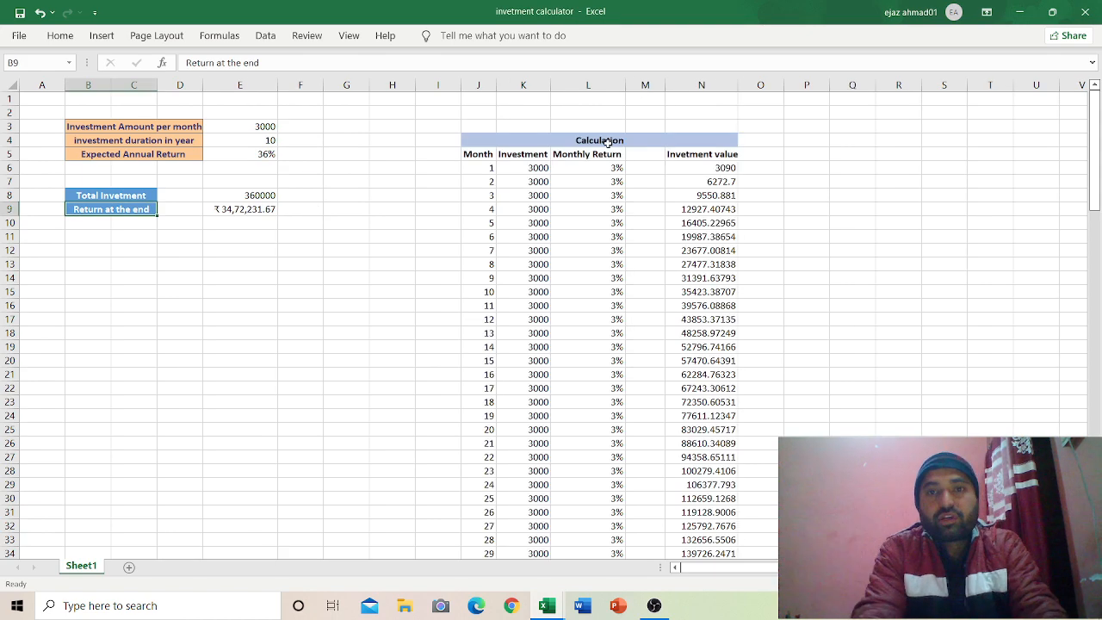
# Step: Paste the Calculation title into J4 of Book1, undoing a misplaced paste at M4
pyautogui.click(608, 142)
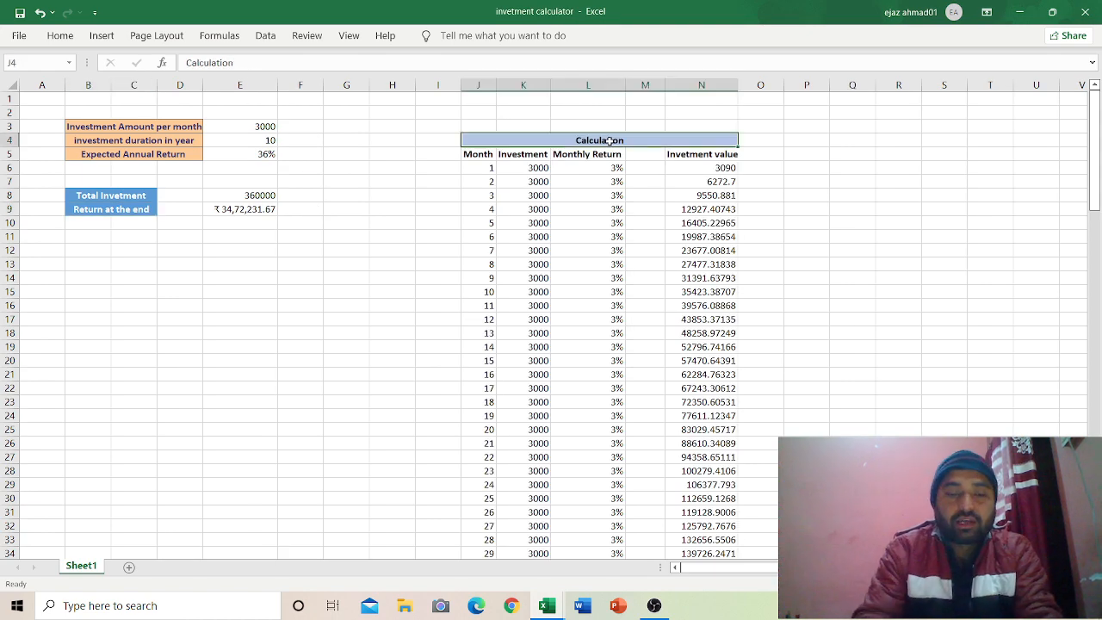
pyautogui.hotkey('ctrl', 'c')
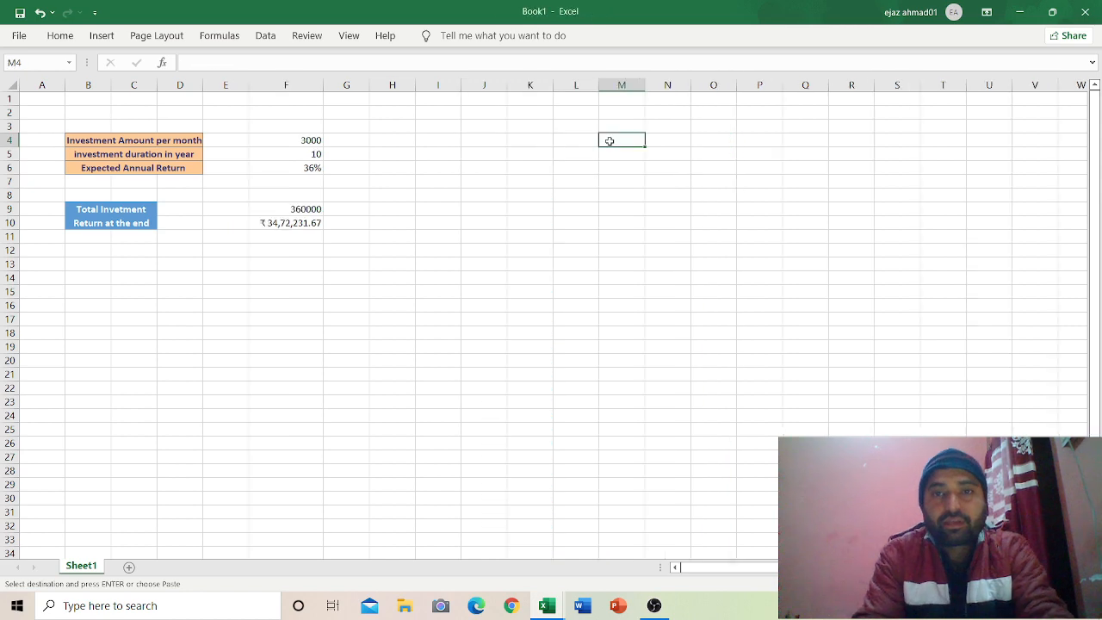
pyautogui.hotkey('ctrl', 'v')
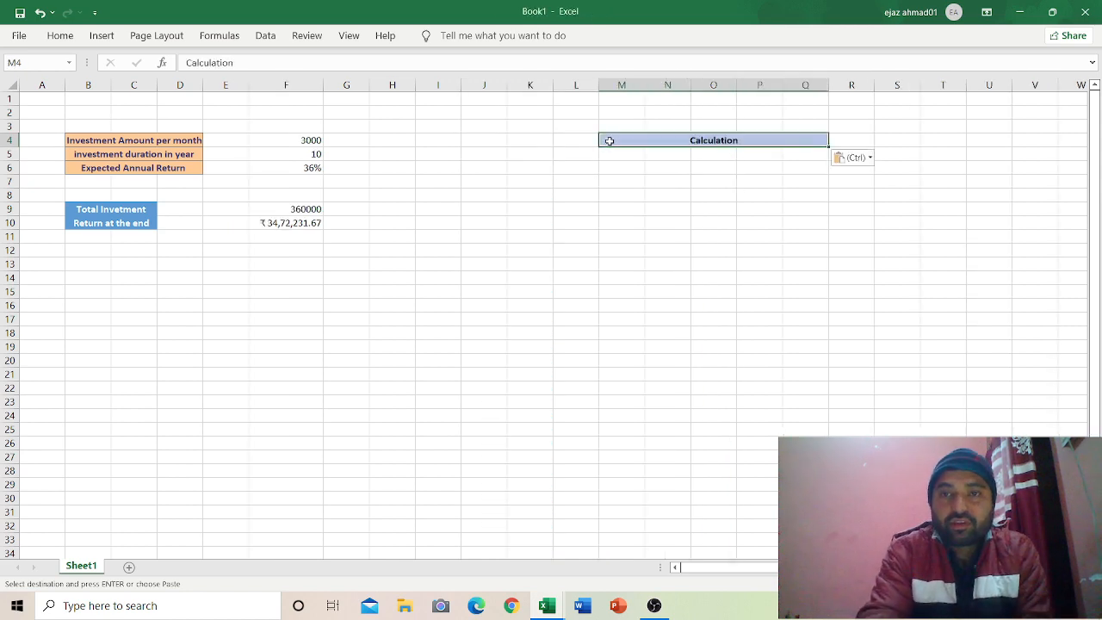
pyautogui.hotkey('ctrl', 'z')
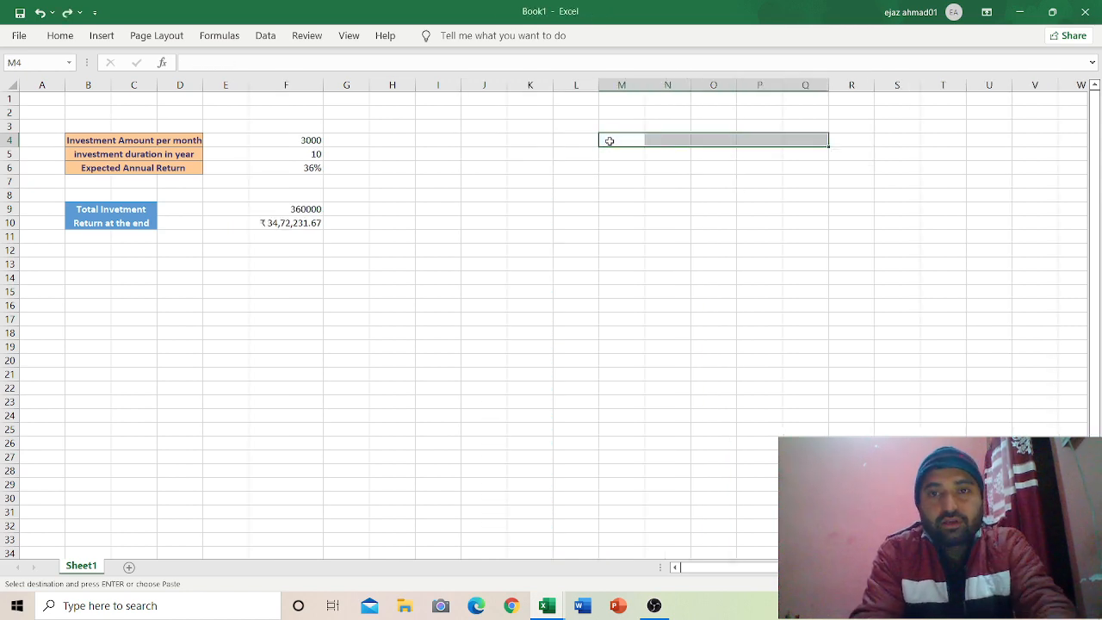
pyautogui.click(465, 141)
pyautogui.hotkey('ctrl', 'v')
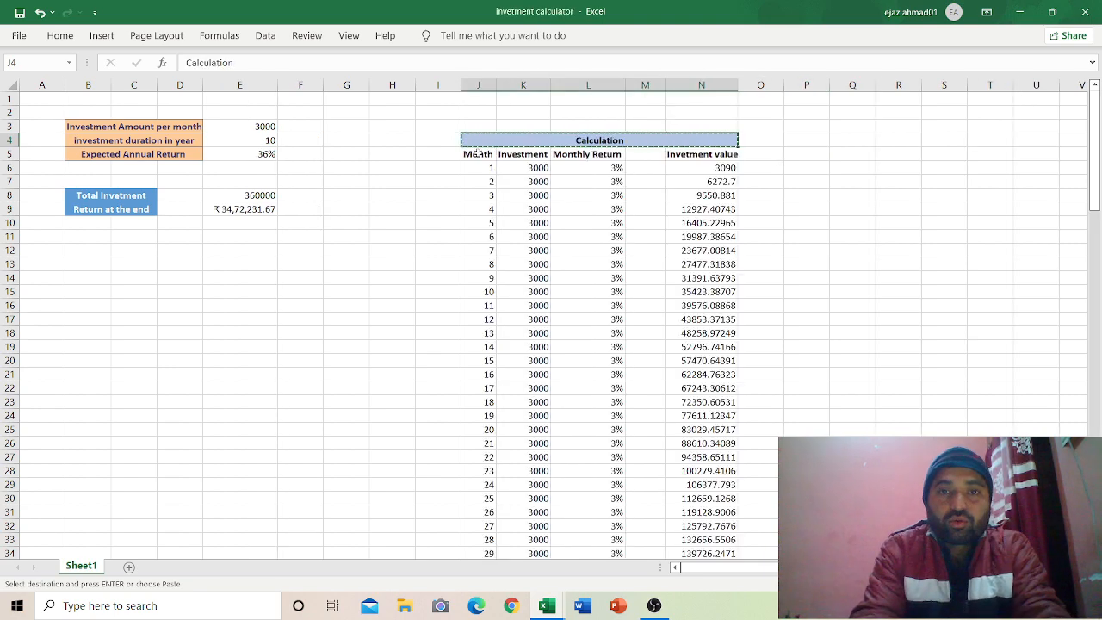
# Step: Copy the Month, Investment, Monthly Return and Invetment value headings into row 5 from J5
pyautogui.click(478, 153)
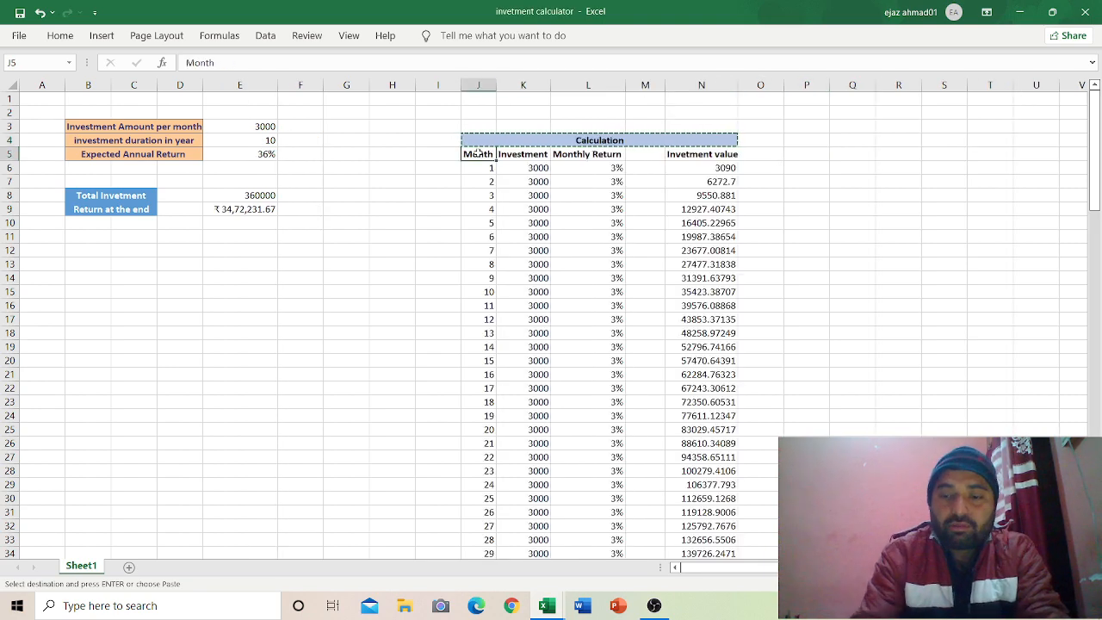
pyautogui.hotkey('shift', 'Right')
pyautogui.hotkey('shift', 'Right')
pyautogui.hotkey('shift', 'Right')
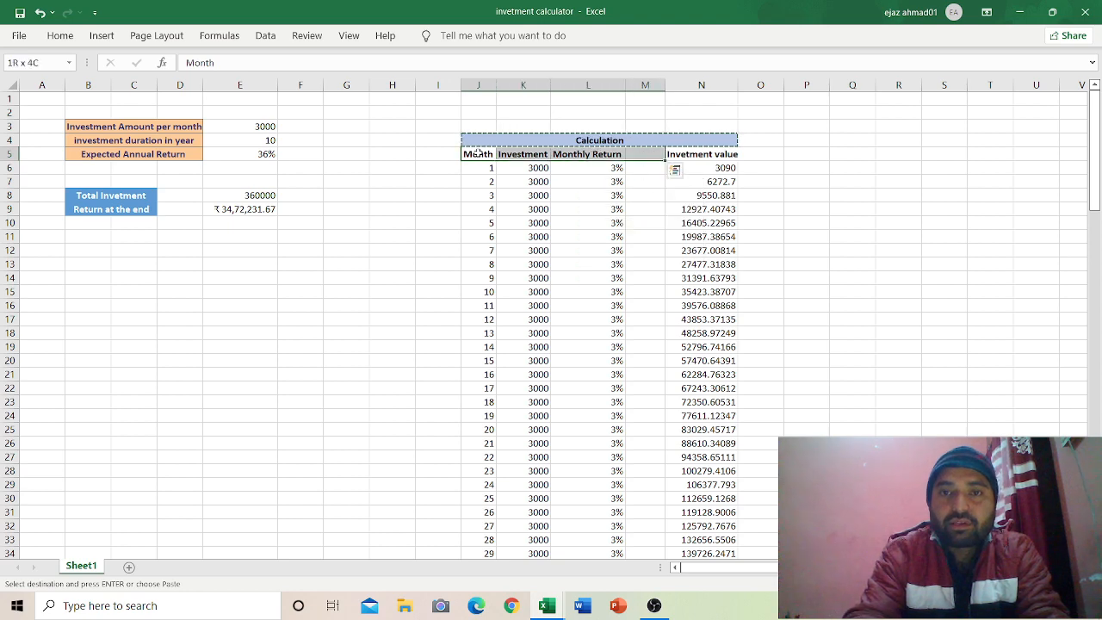
pyautogui.hotkey('shift', 'Right')
pyautogui.hotkey('ctrl', 'c')
pyautogui.hotkey('alt', 'Tab')
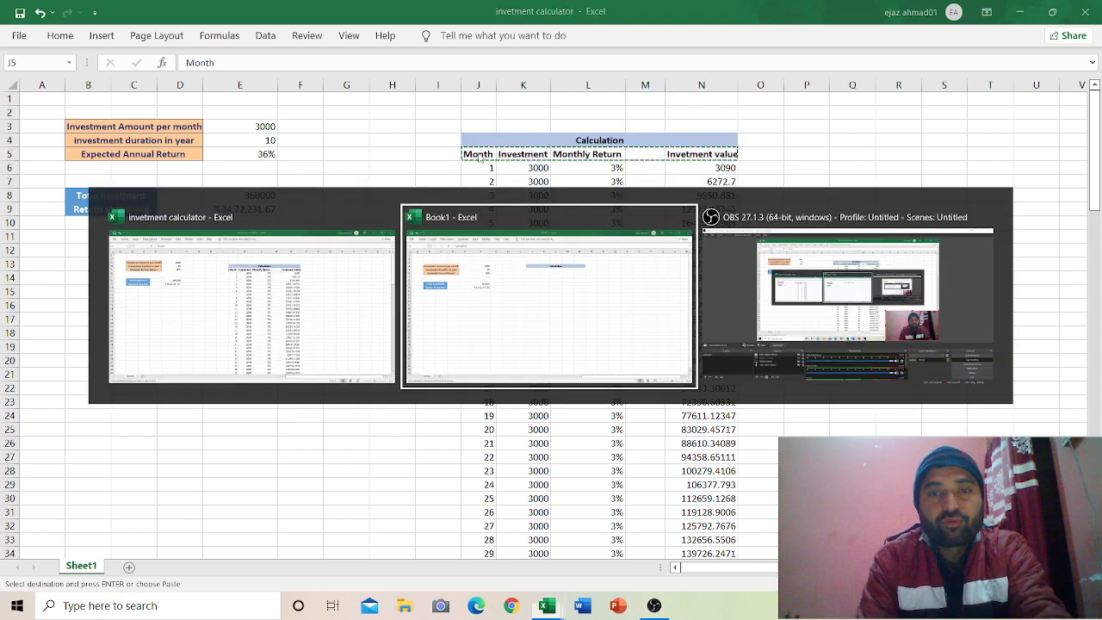
pyautogui.click(478, 154)
pyautogui.hotkey('ctrl', 'v')
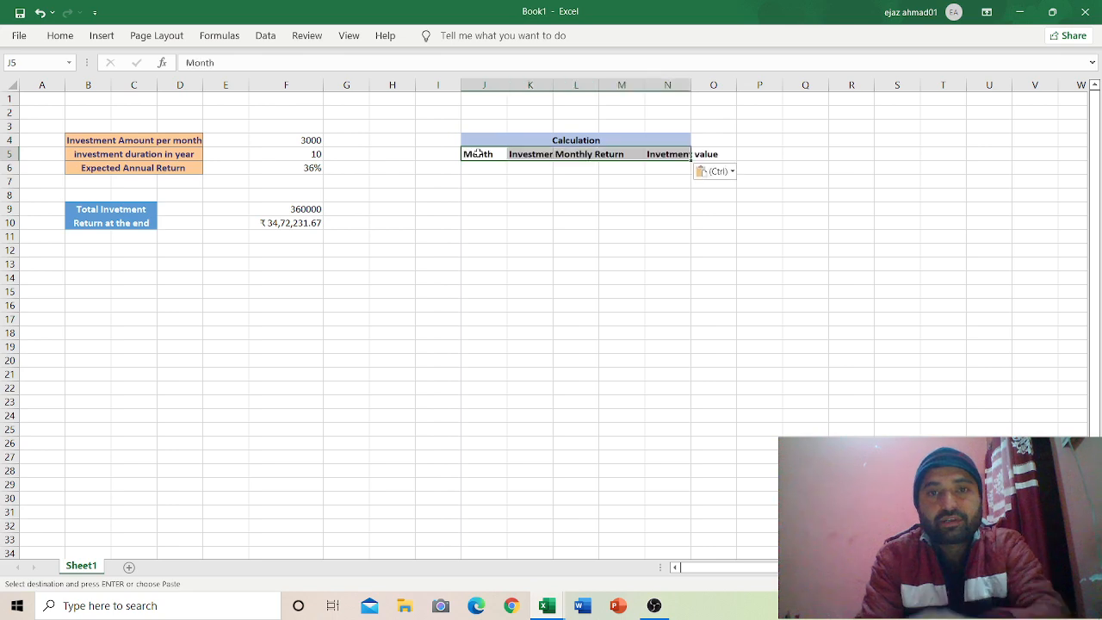
# Step: Widen column K and AutoFit column N so the headings fit
pyautogui.moveTo(552, 81); pyautogui.dragTo(636, 87)
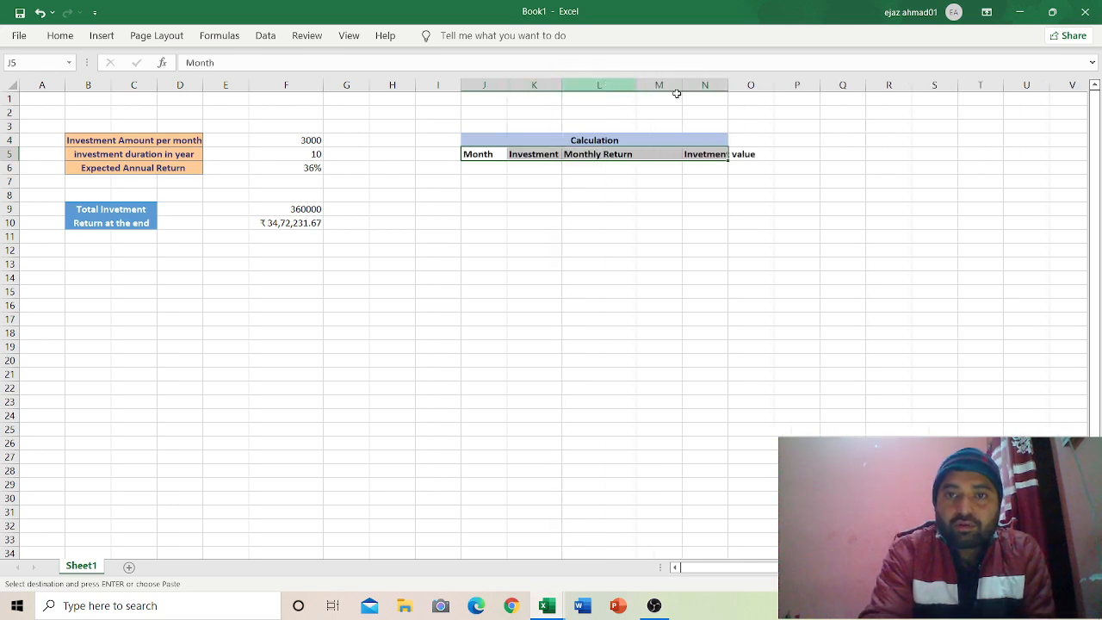
pyautogui.doubleClick(727, 83)
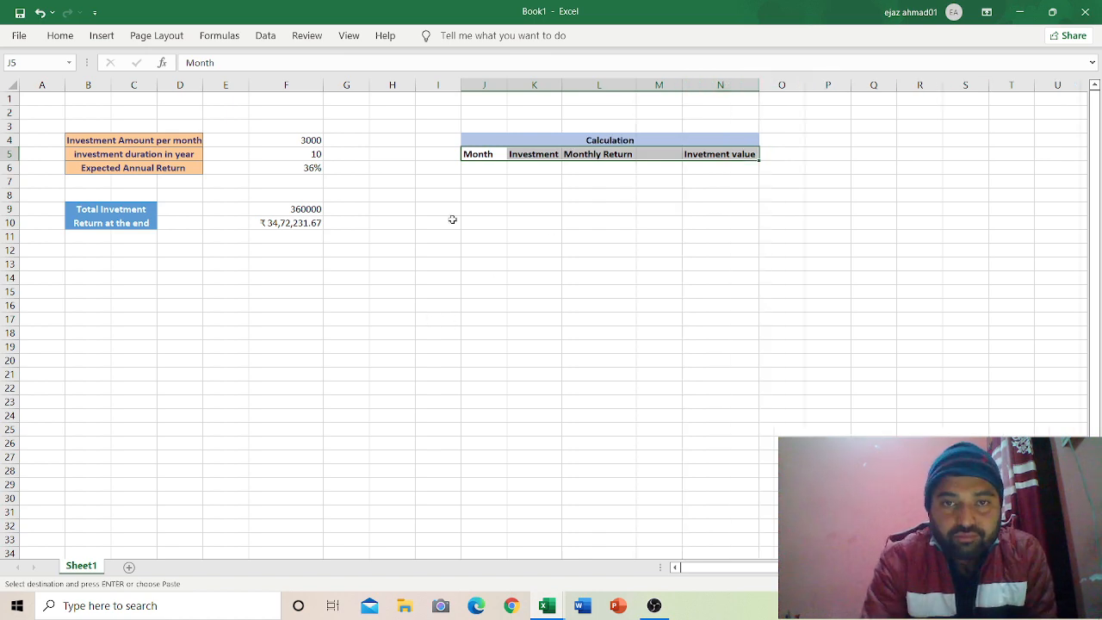
pyautogui.click(478, 171)
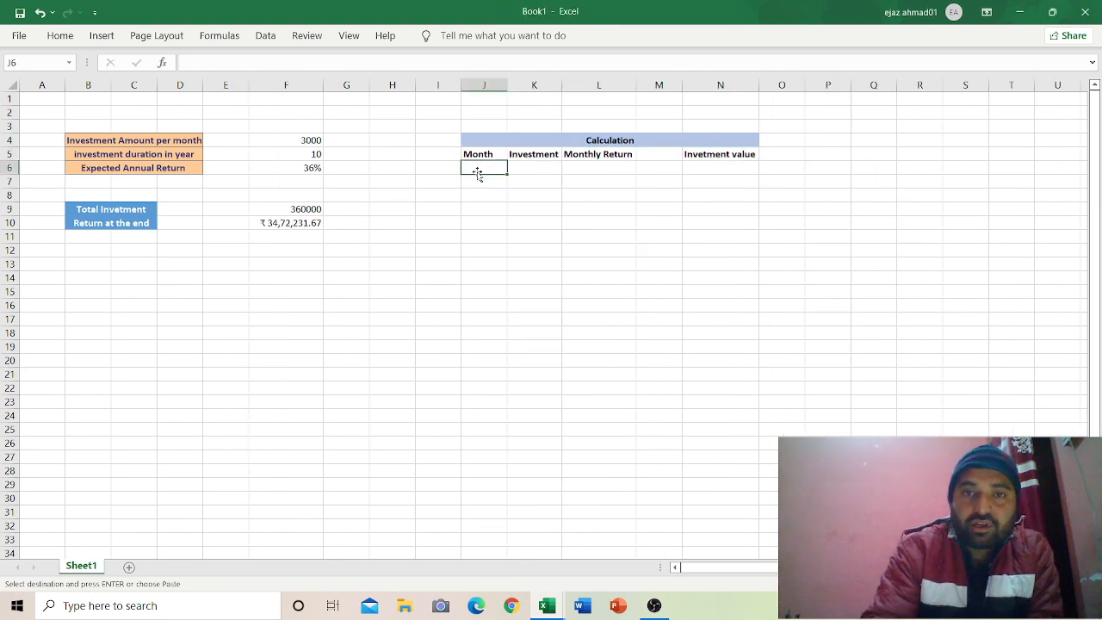
# Step: Enter 1 and 2 as the first two months in J6 and J7
pyautogui.click(316, 153)
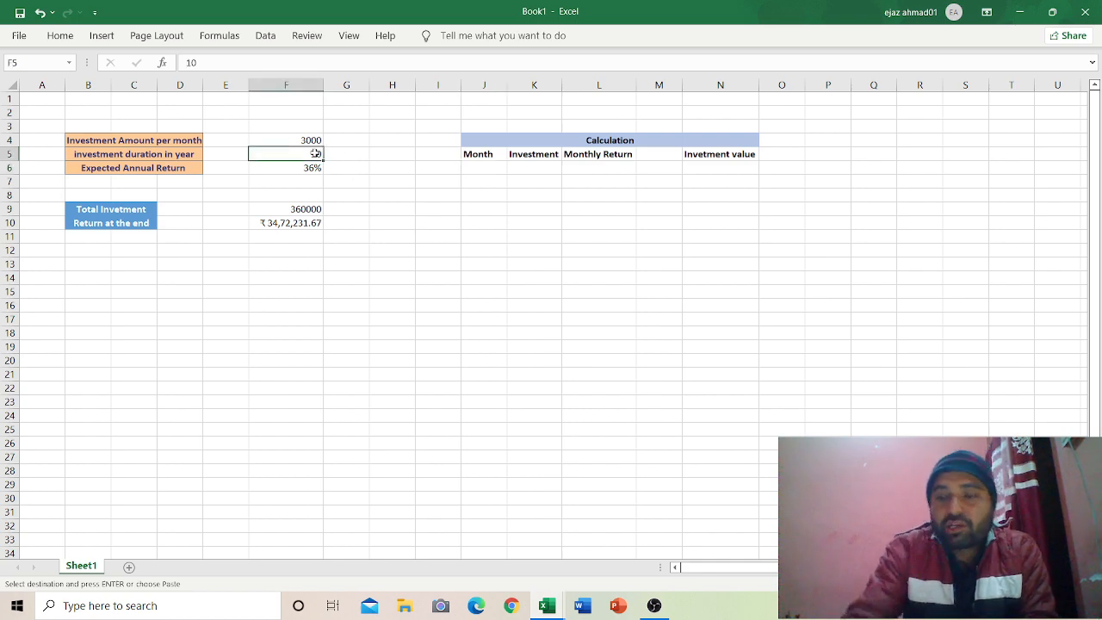
pyautogui.click(481, 168)
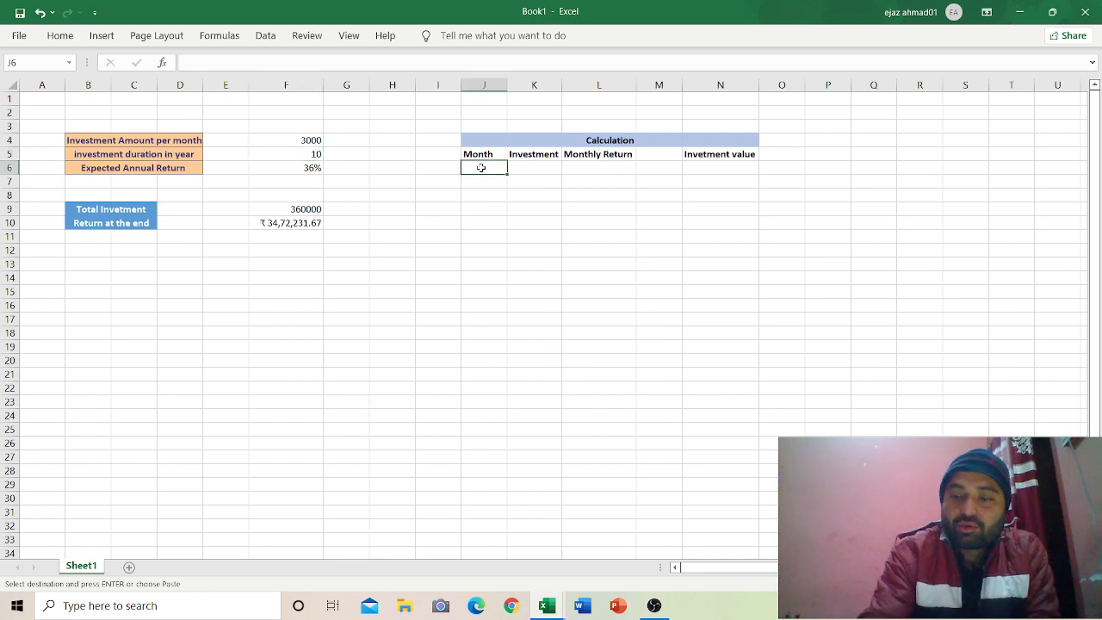
pyautogui.write('1')
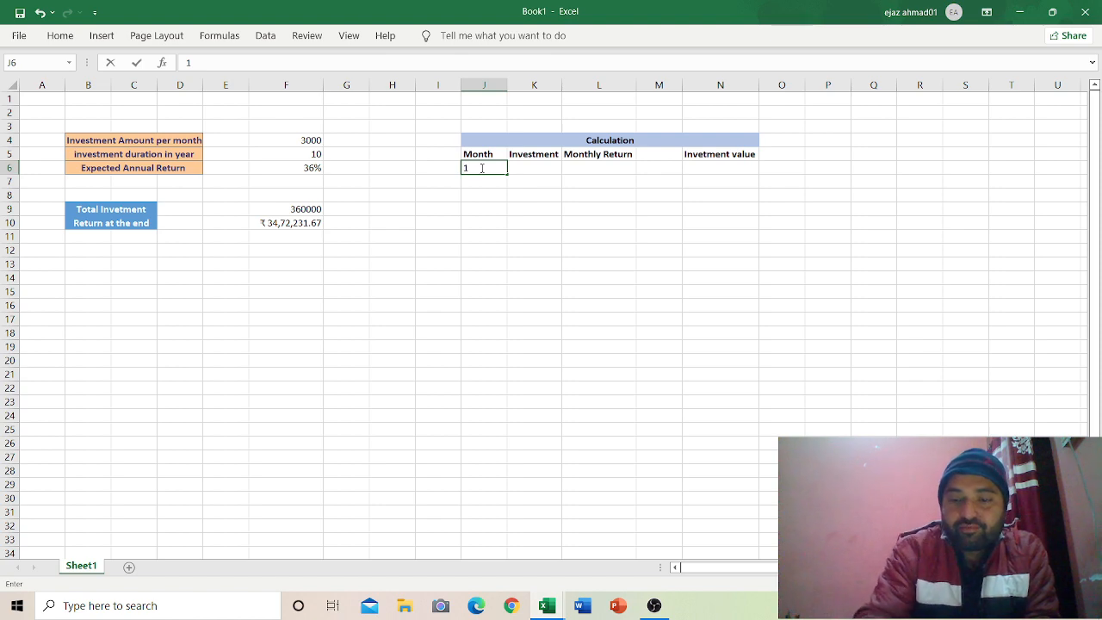
pyautogui.press('Return')
pyautogui.write('2')
pyautogui.press('Return')
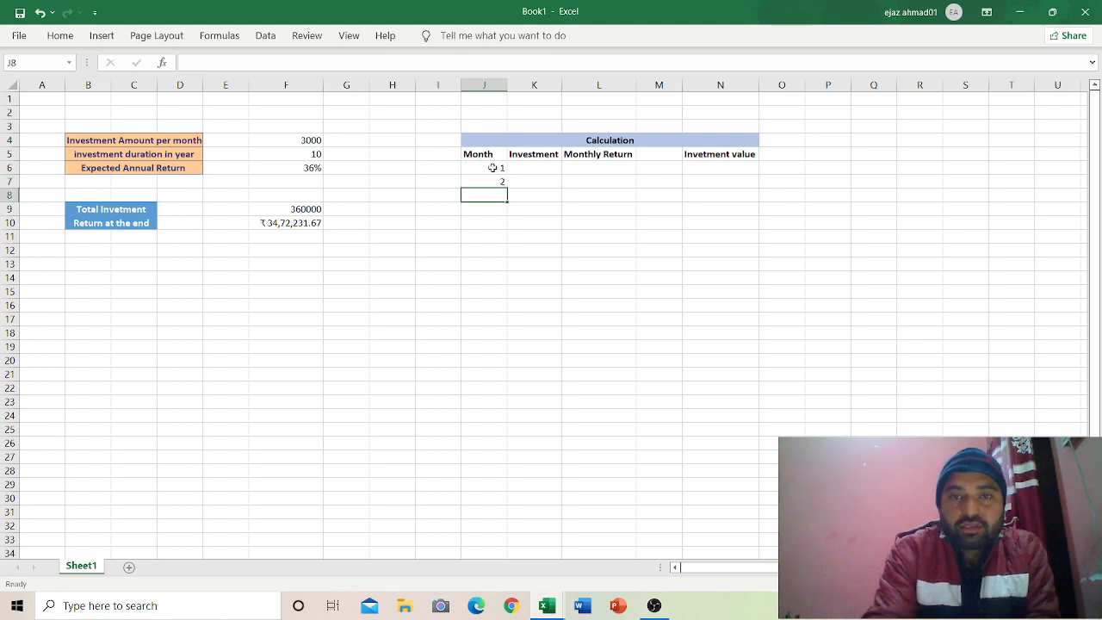
# Step: Extend the 1, 2 pattern down the Month column to 120 at row 125
pyautogui.click(497, 168)
pyautogui.moveTo(498, 167); pyautogui.dragTo(474, 372)
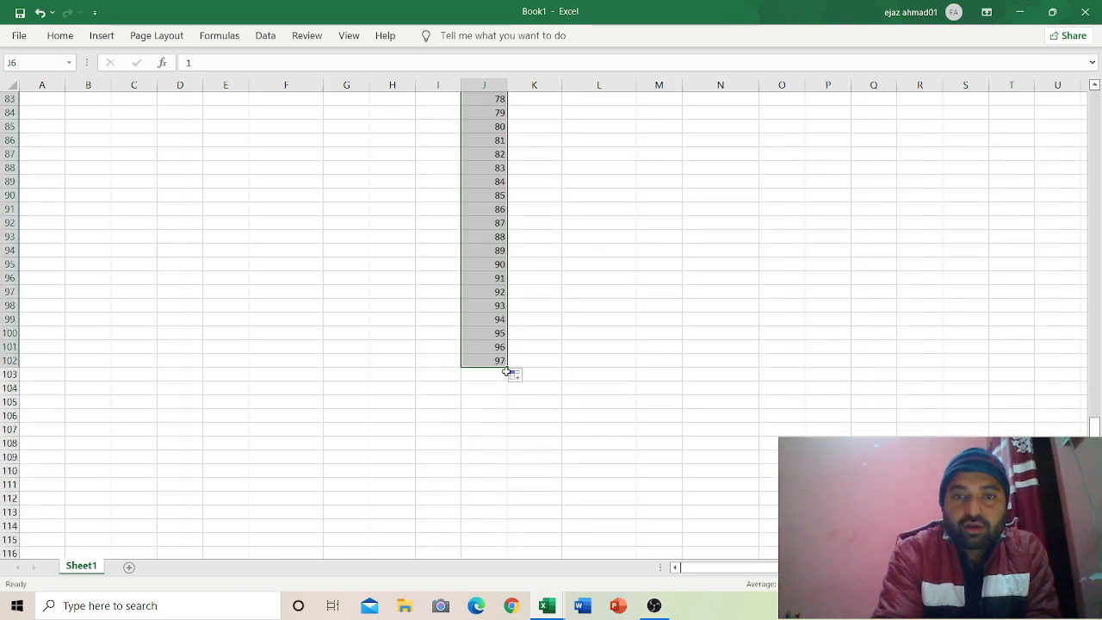
pyautogui.moveTo(506, 368); pyautogui.dragTo(505, 555)
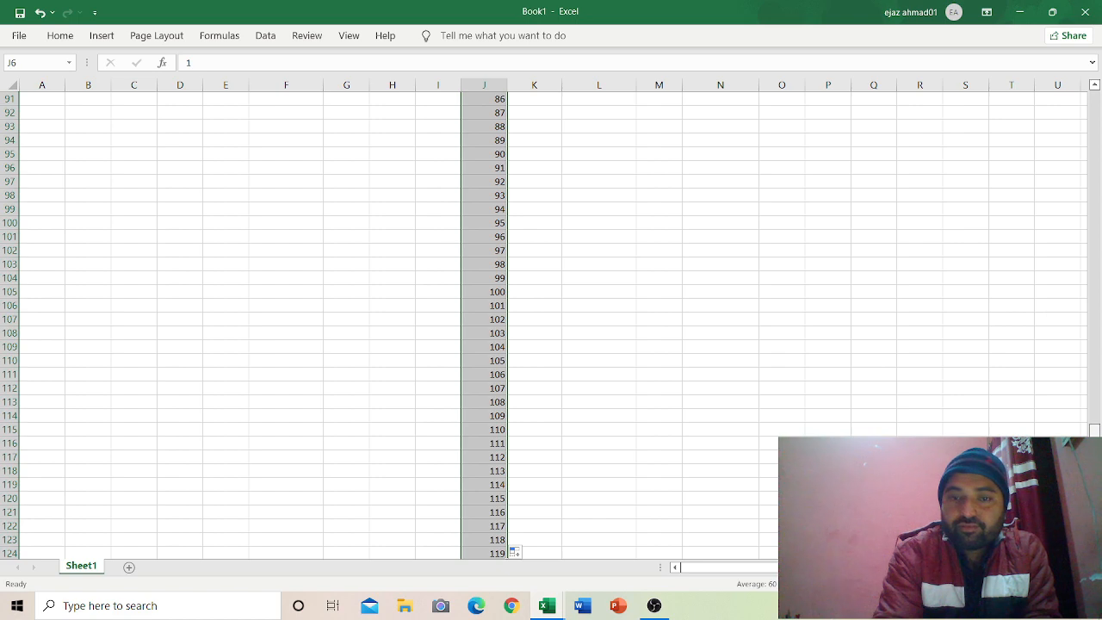
pyautogui.moveTo(1094, 482); pyautogui.dragTo(1095, 487)
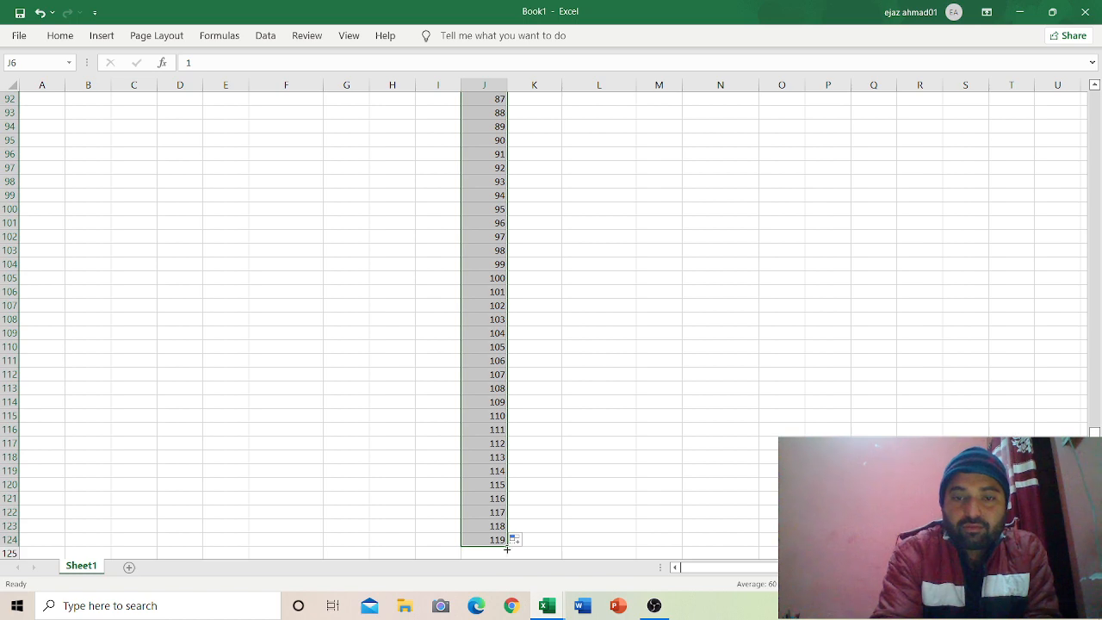
pyautogui.moveTo(506, 548); pyautogui.dragTo(505, 555)
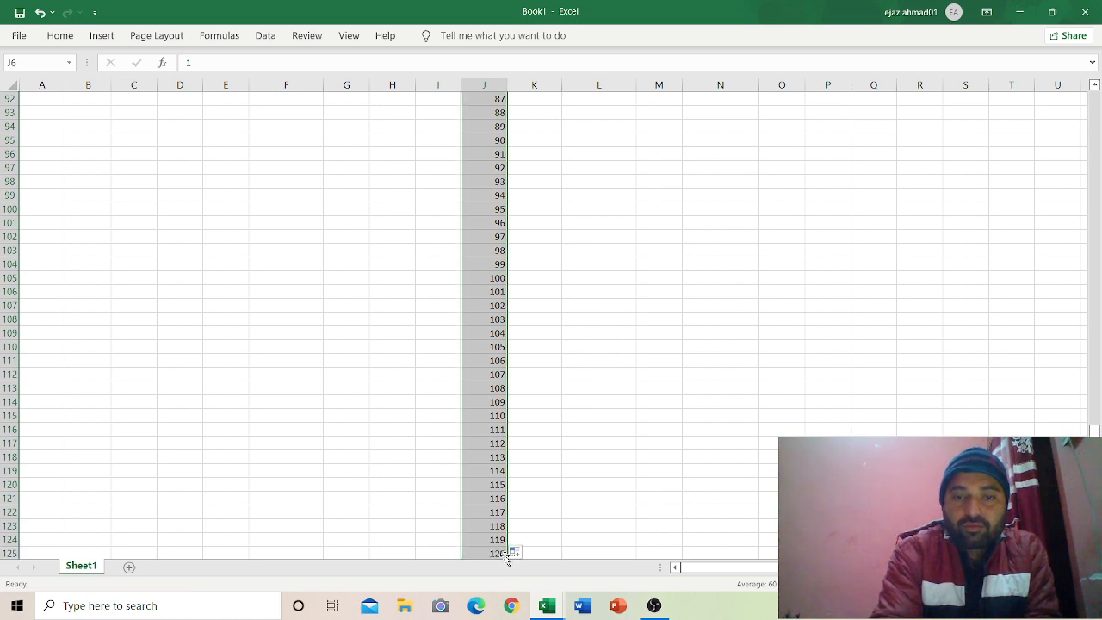
pyautogui.click(576, 479)
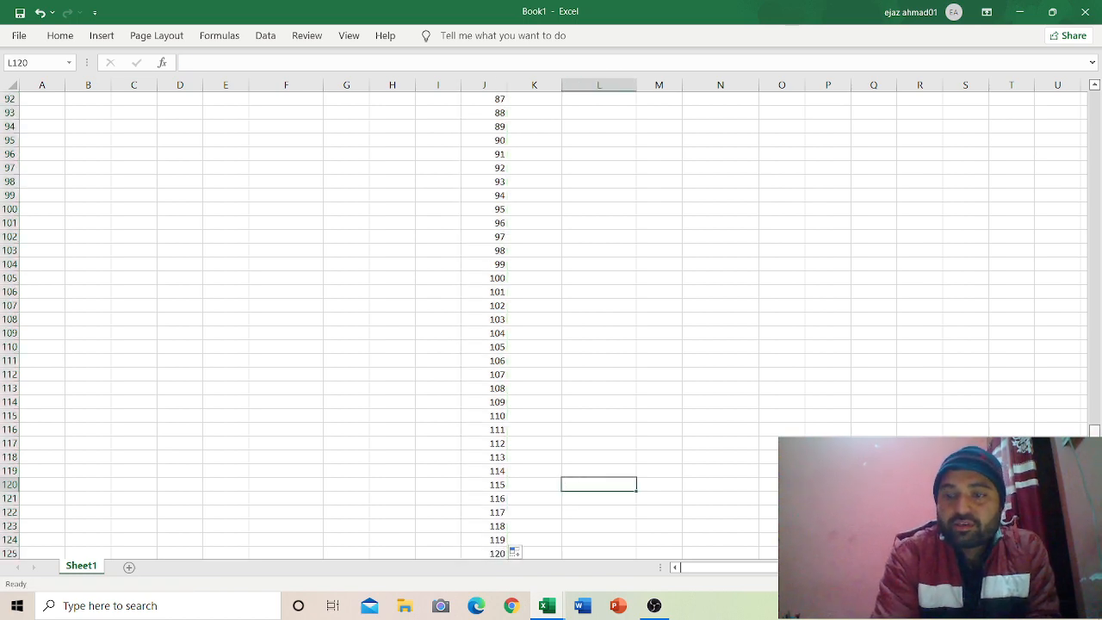
pyautogui.moveTo(1096, 282); pyautogui.dragTo(1073, 102)
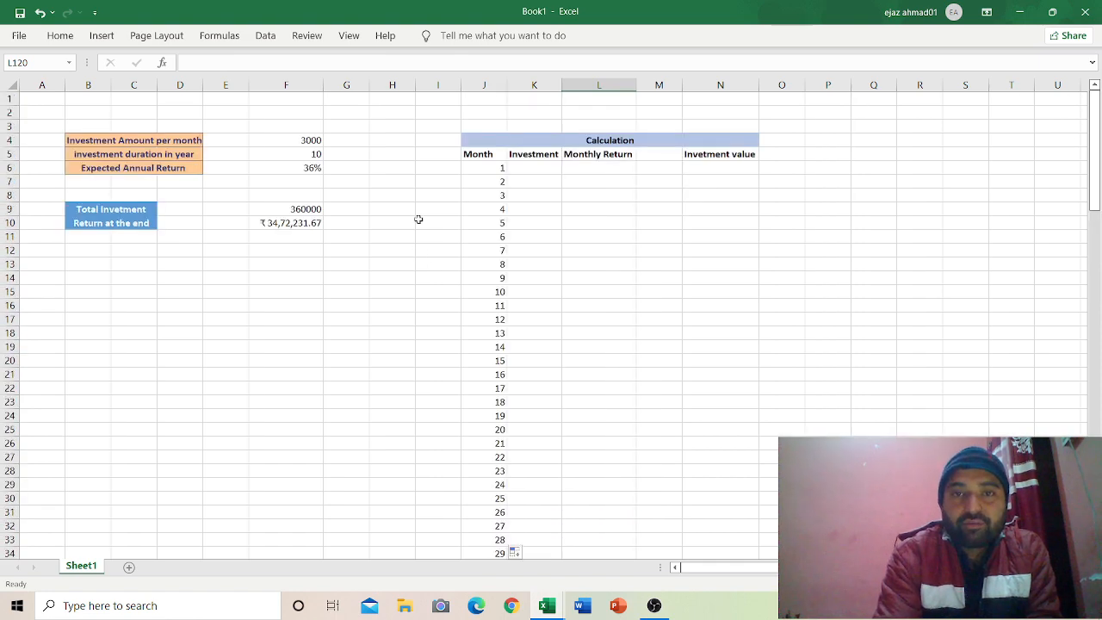
pyautogui.click(528, 155)
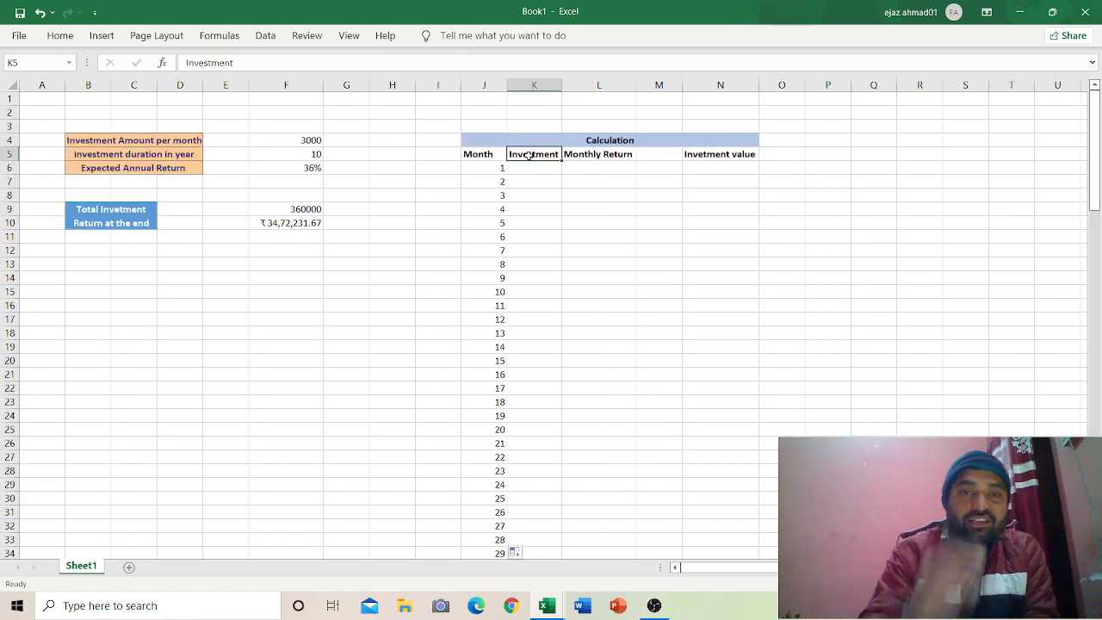
# Step: Link month 1's Investment in K6 to the monthly amount with =F4
pyautogui.click(530, 168)
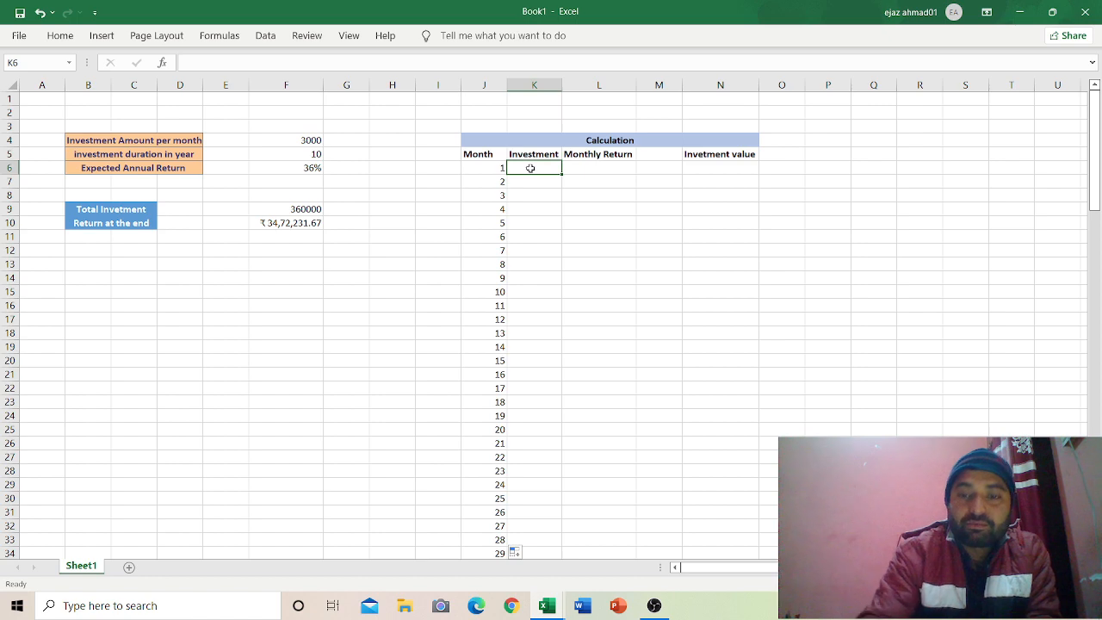
pyautogui.write('=')
pyautogui.click(304, 142)
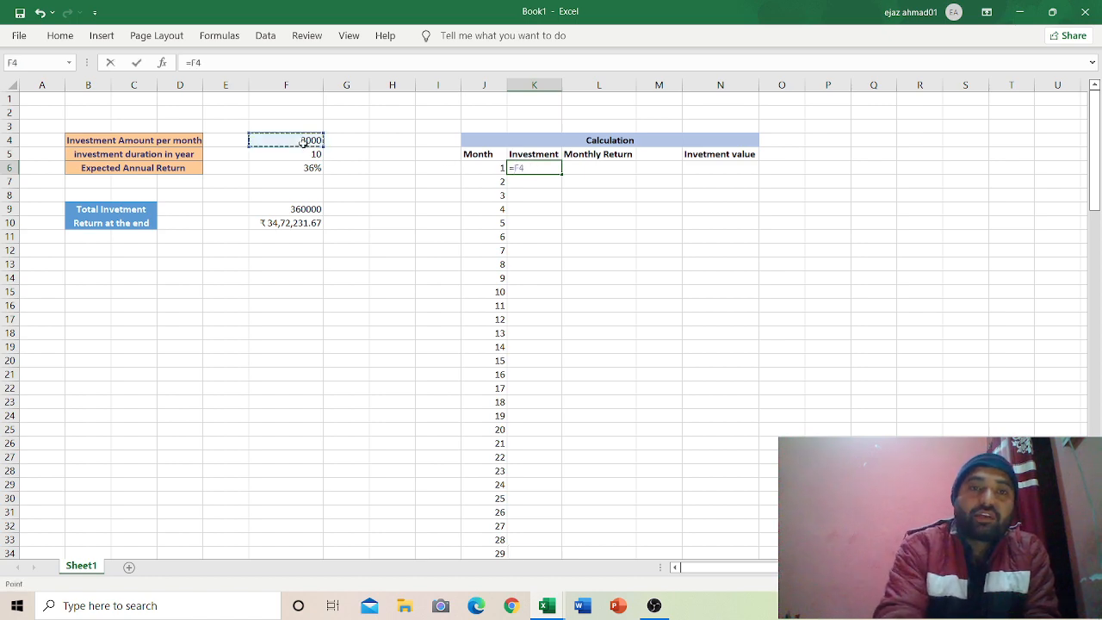
pyautogui.press('Return')
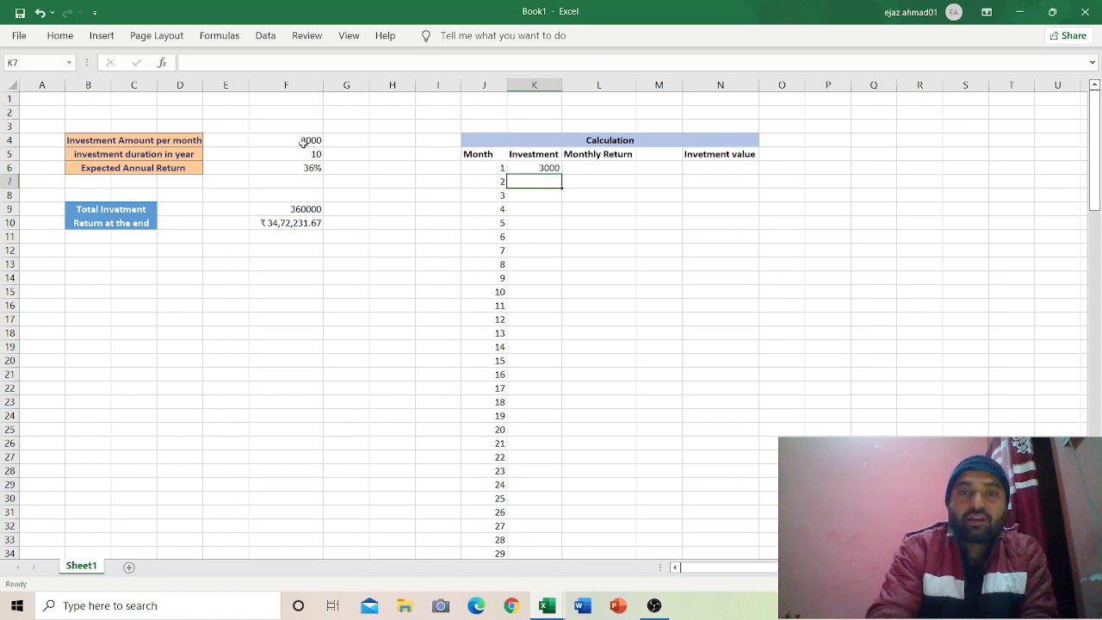
# Step: Set month 1's Monthly Return in L6 to =F6/12, giving 0.03
pyautogui.click(585, 166)
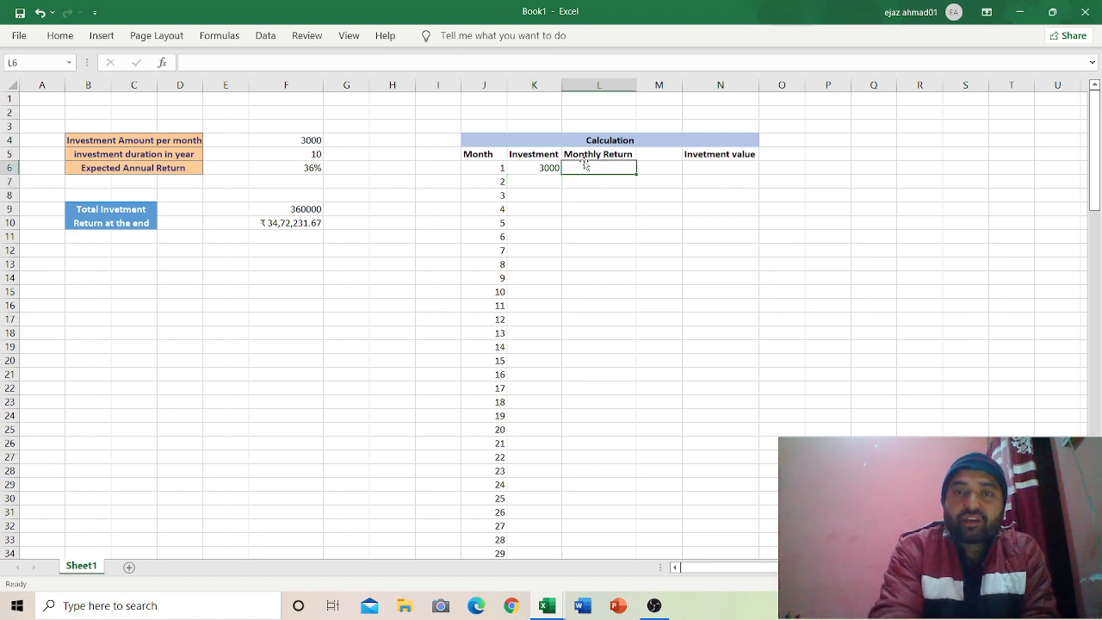
pyautogui.write('=')
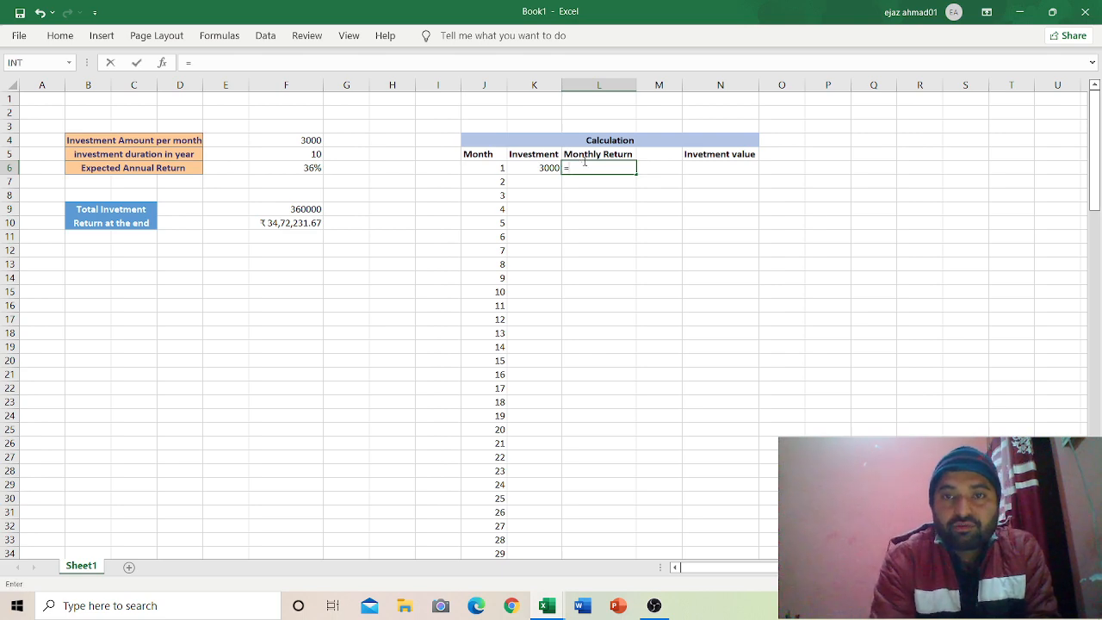
pyautogui.click(294, 168)
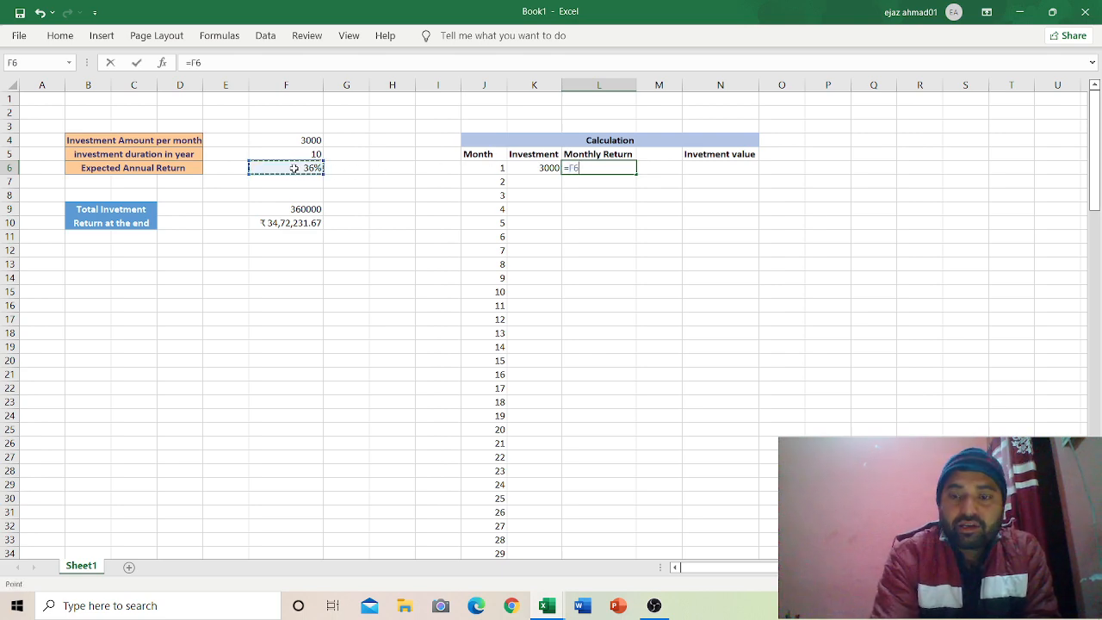
pyautogui.write('/')
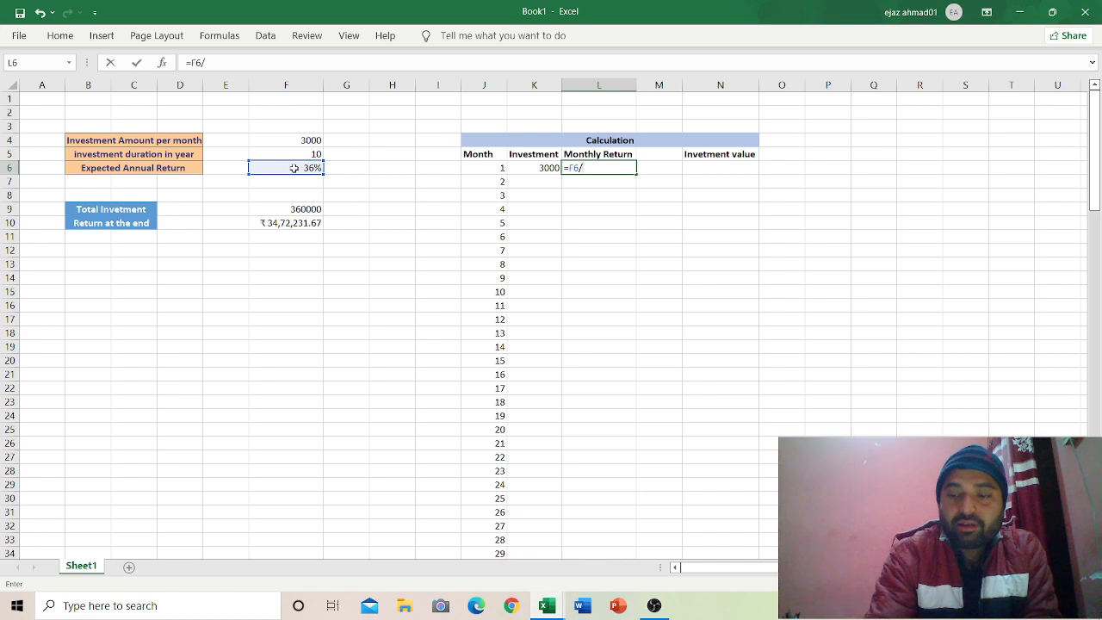
pyautogui.write('12')
pyautogui.press('Return')
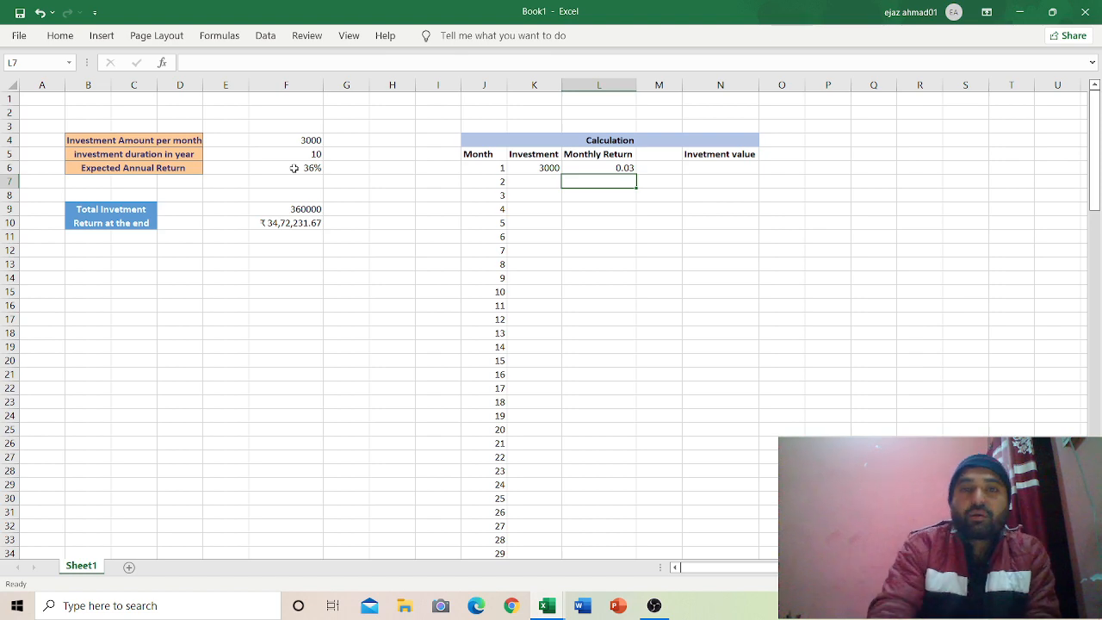
pyautogui.click(714, 164)
# Step: Enter =K6*(1+L6) in N6 so month 1's Investment value shows 3090
pyautogui.write('=')
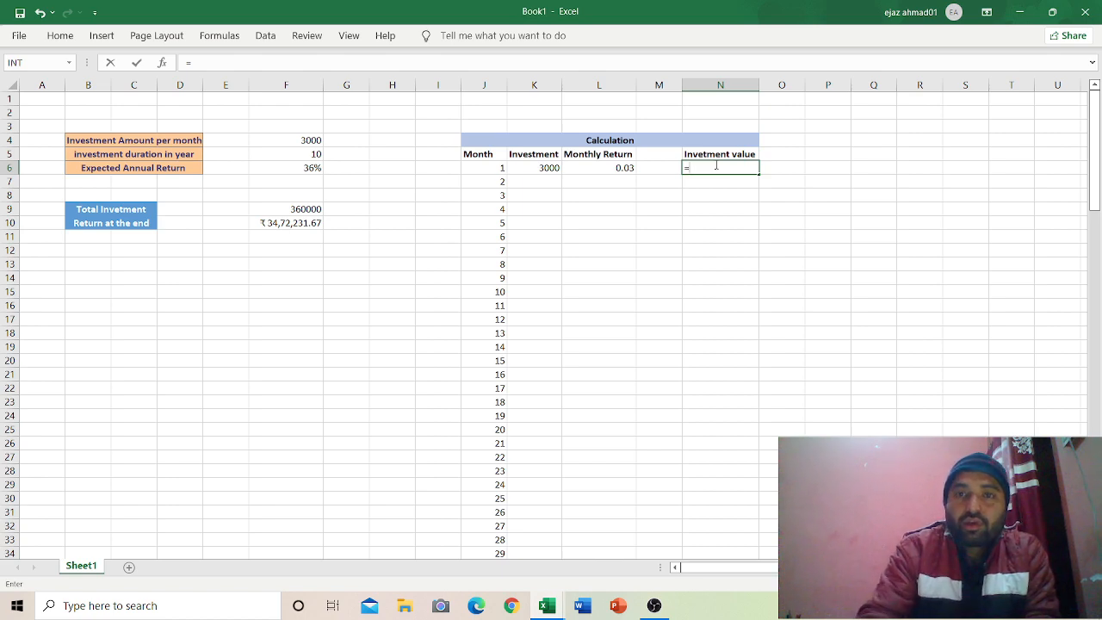
pyautogui.click(551, 168)
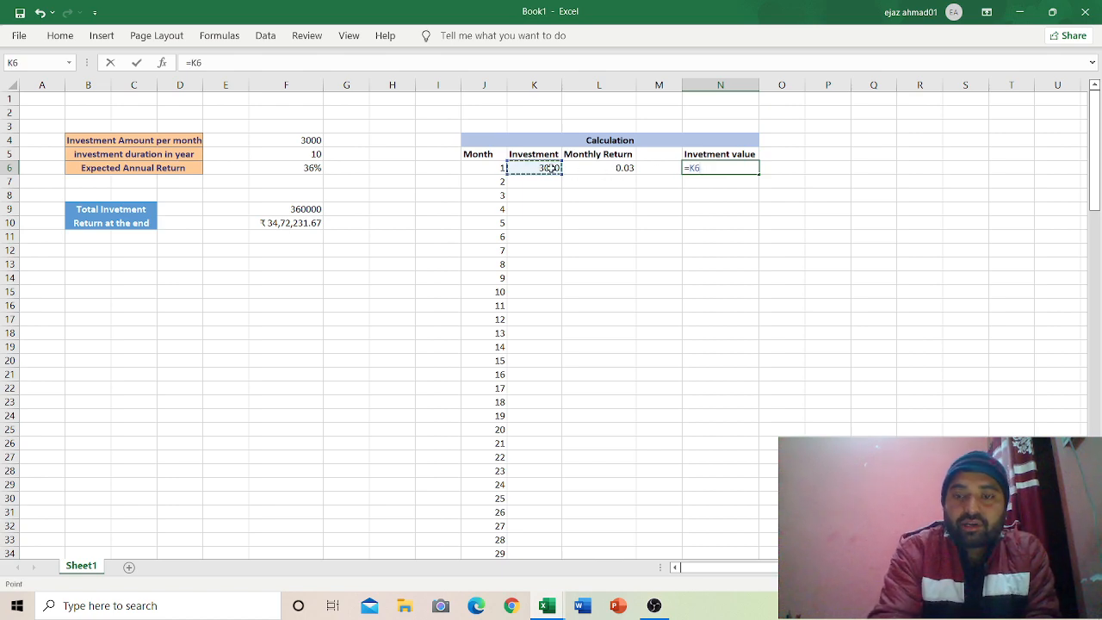
pyautogui.write('*')
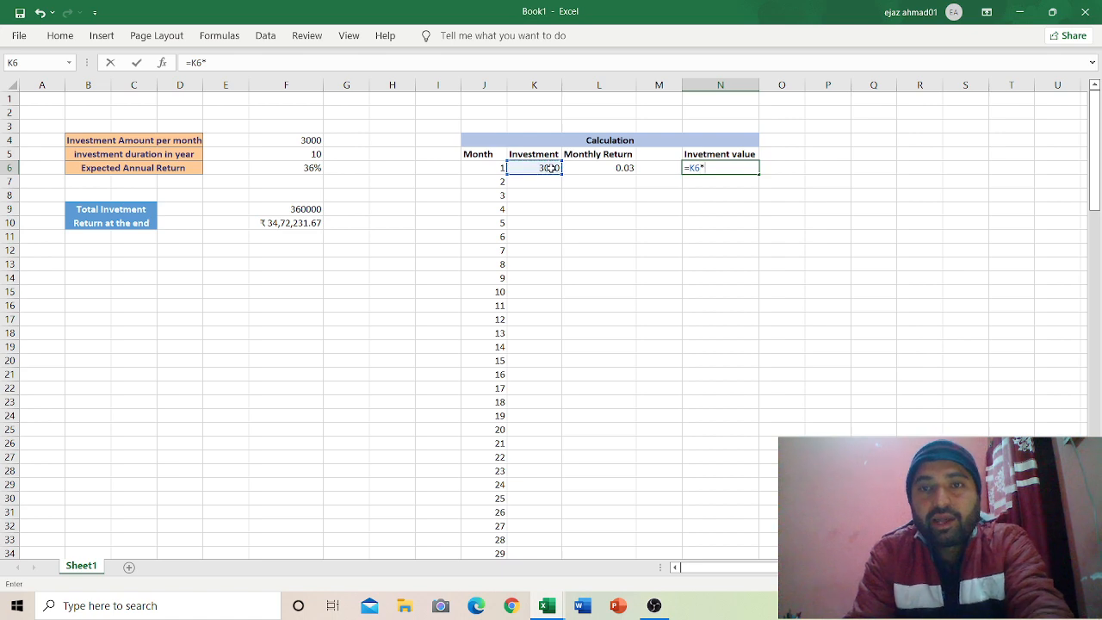
pyautogui.write('(')
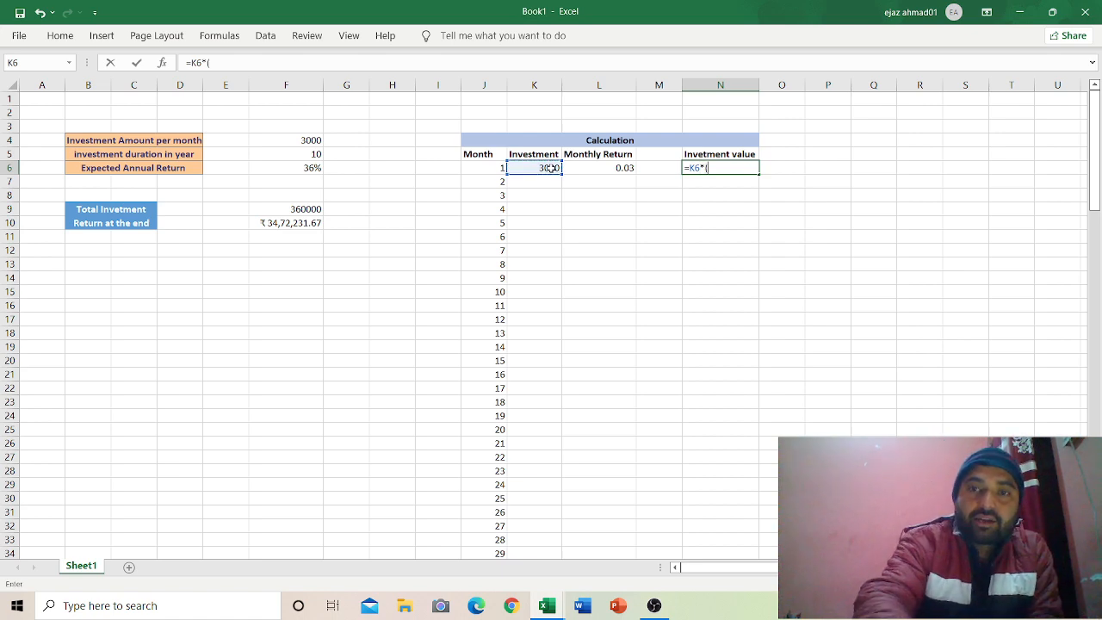
pyautogui.write('1+')
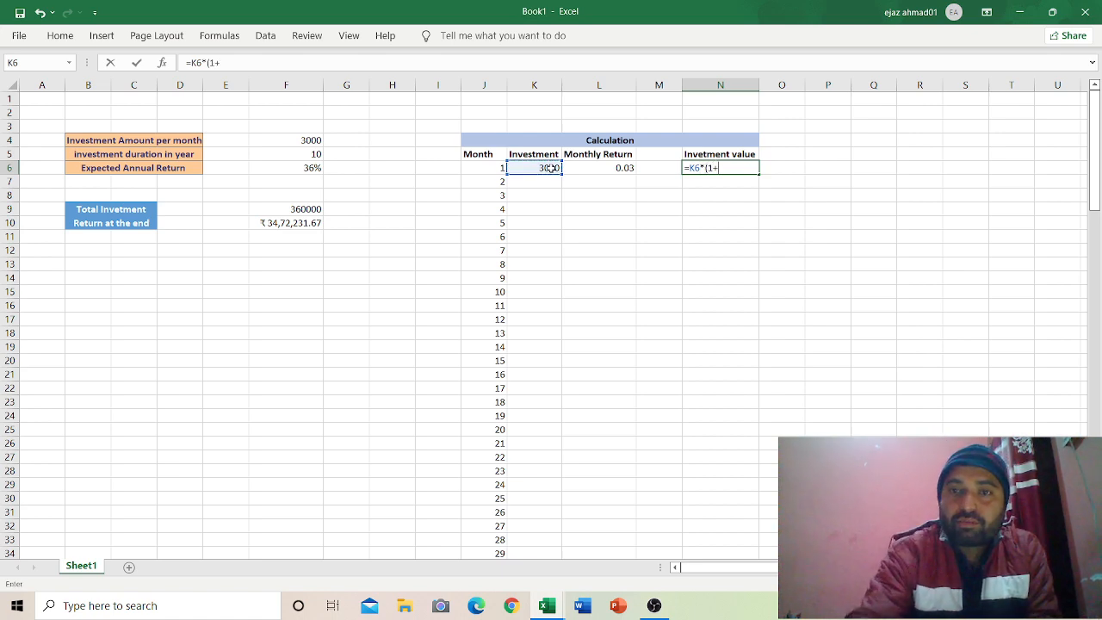
pyautogui.click(594, 169)
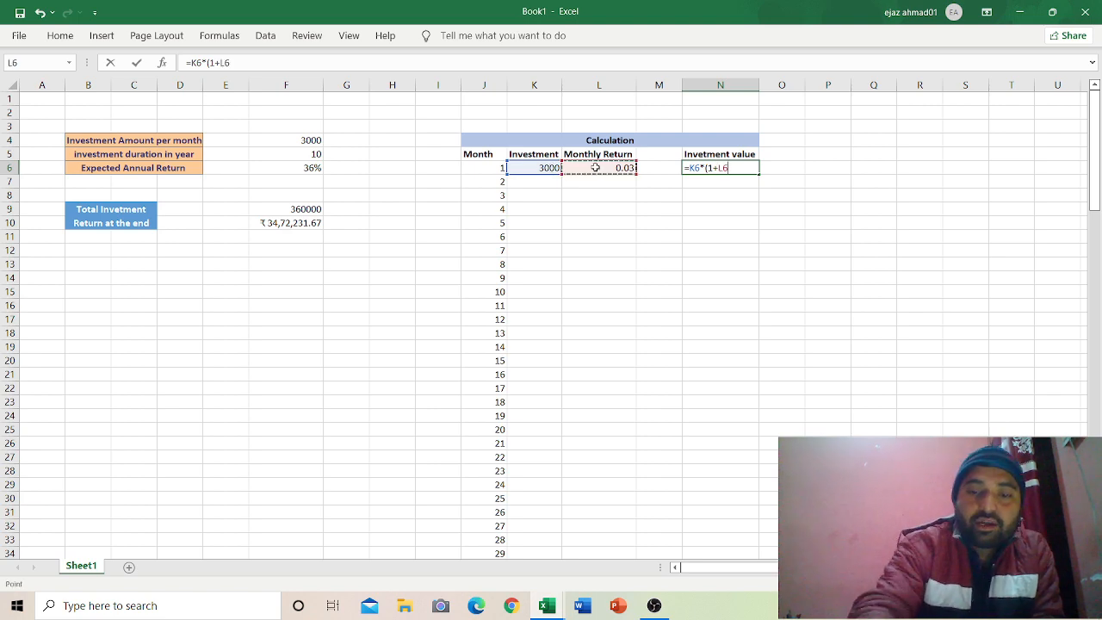
pyautogui.write(')')
pyautogui.press('Return')
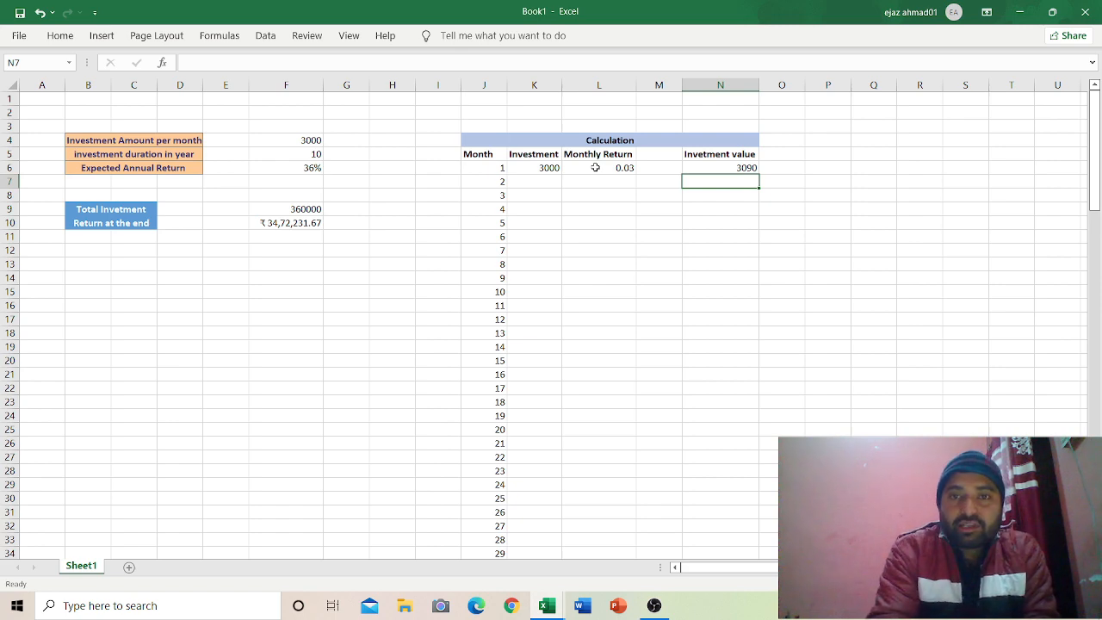
pyautogui.doubleClick(532, 168)
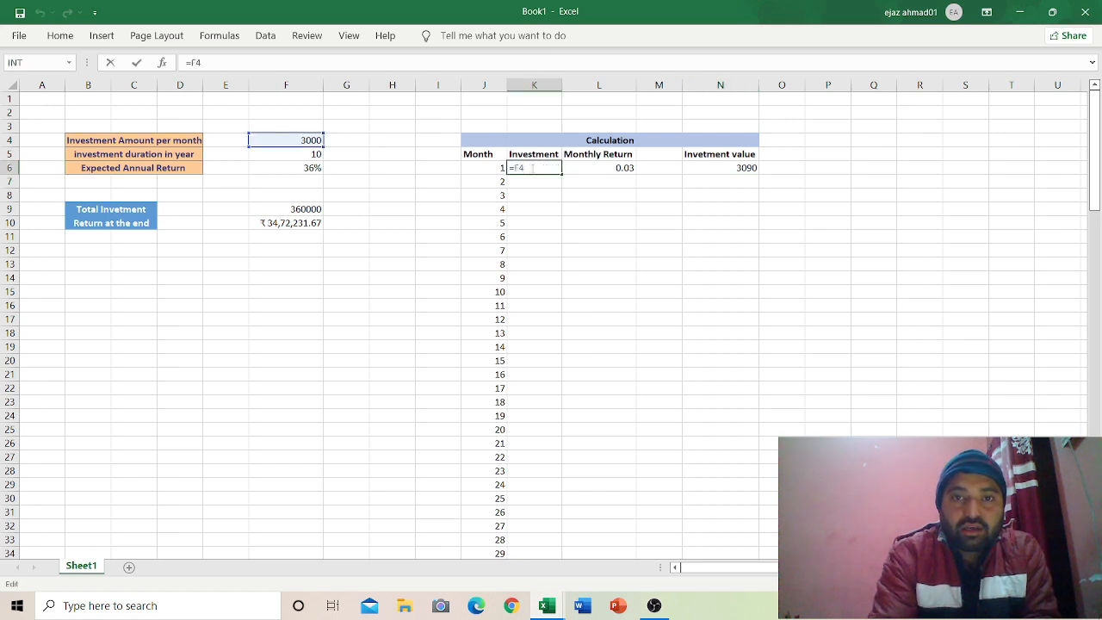
# Step: Lock K6's formula to =$F$4 and fill the 3000 Investment down all months
pyautogui.press('Return')
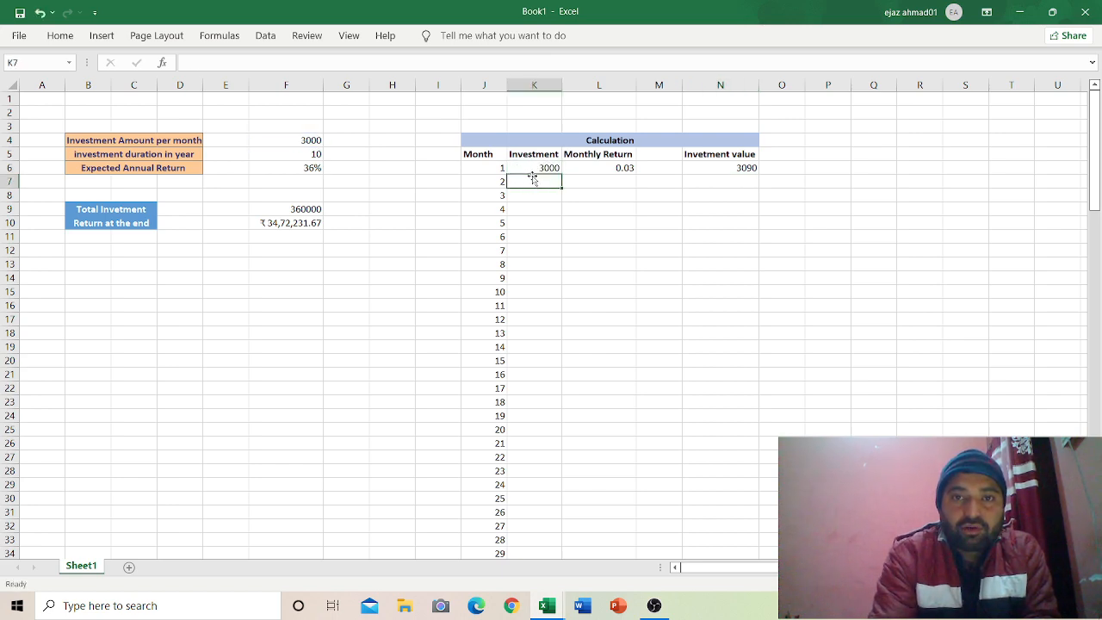
pyautogui.click(533, 168)
pyautogui.doubleClick(533, 168)
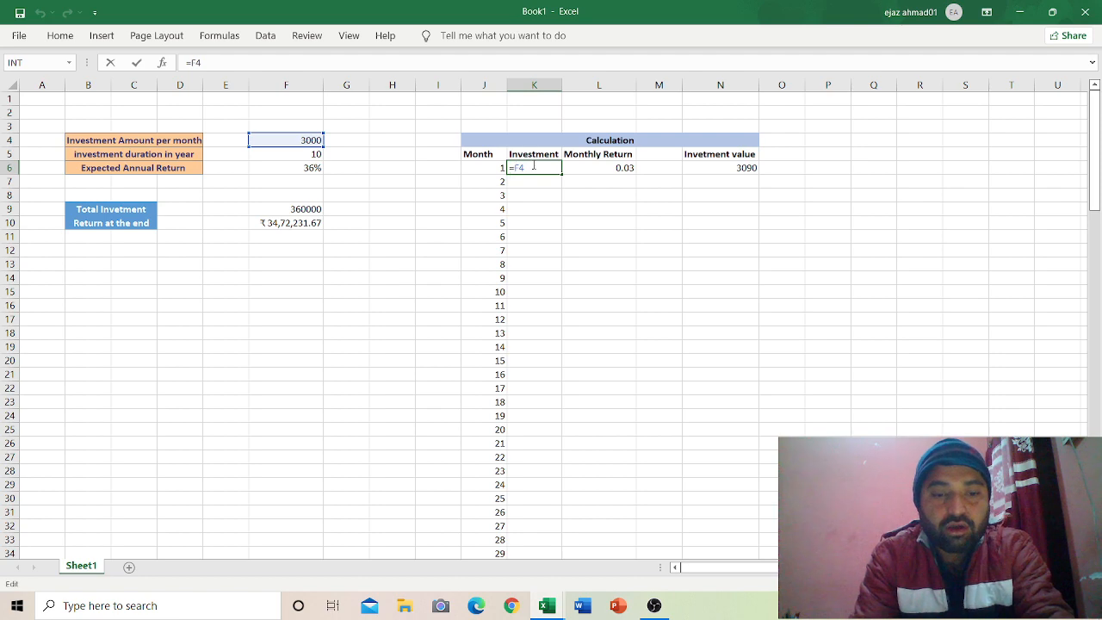
pyautogui.write('$')
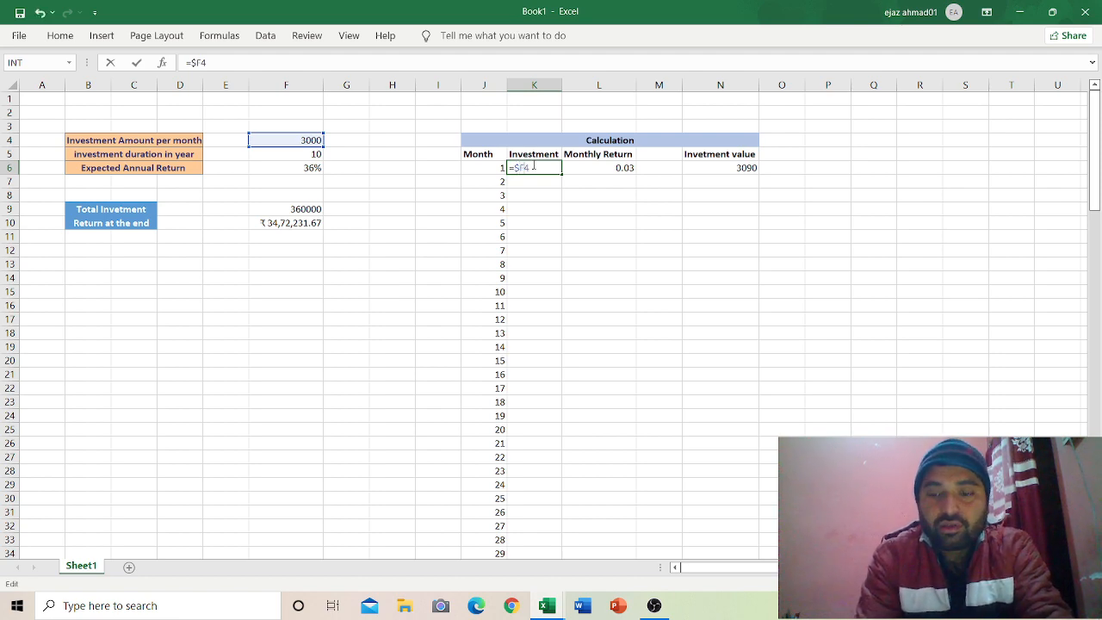
pyautogui.write('$')
pyautogui.press('Return')
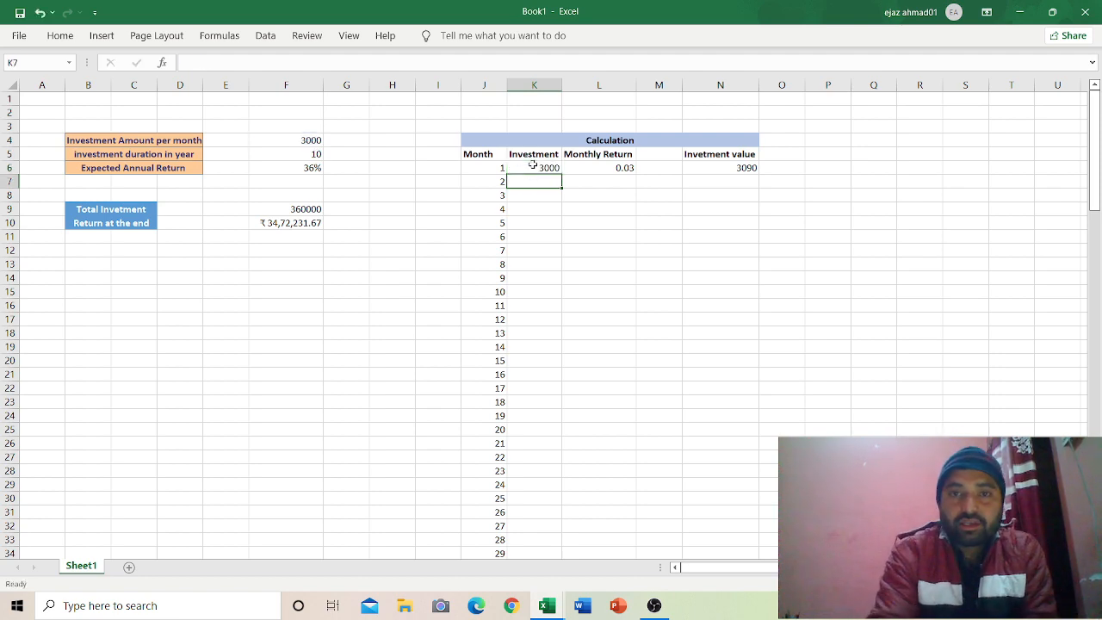
pyautogui.click(533, 168)
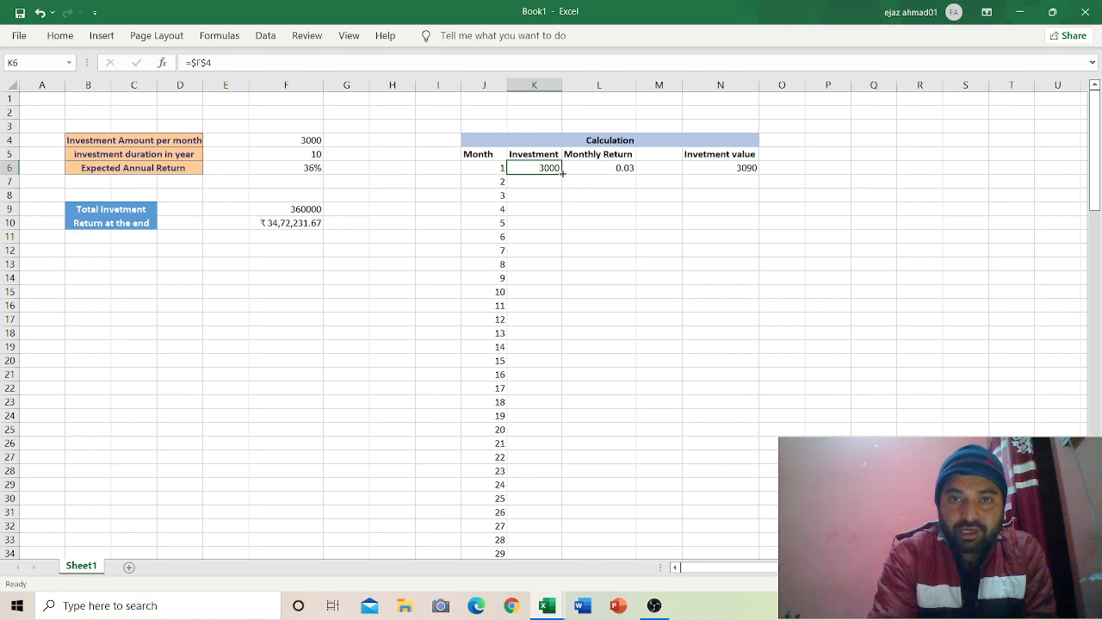
pyautogui.doubleClick(562, 173)
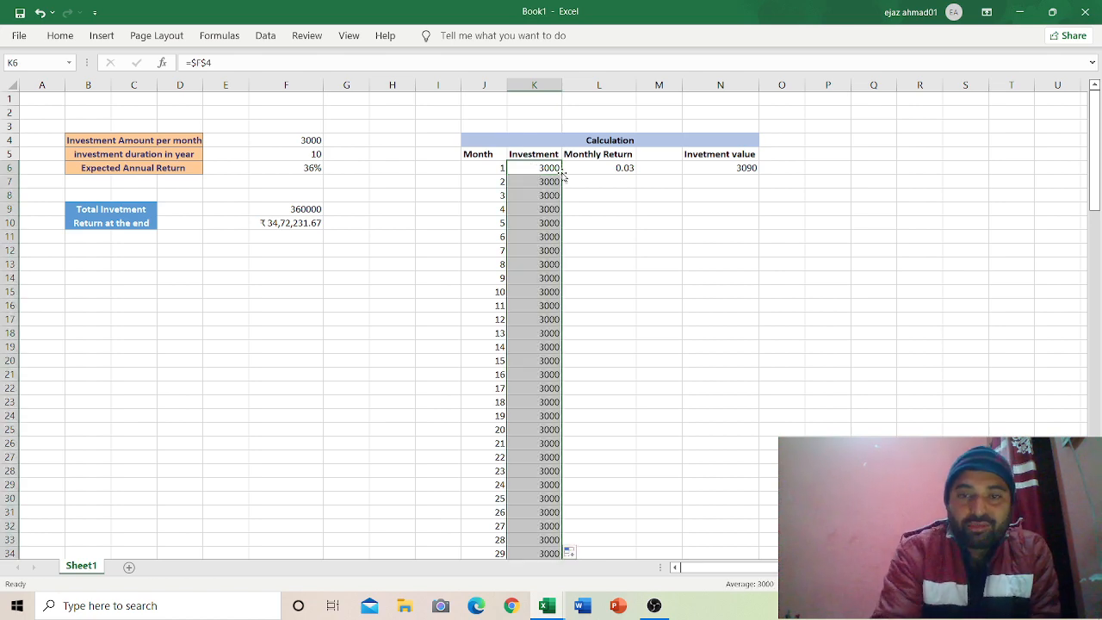
# Step: Lock L6's formula to =$F$6/12 and fill the 0.03 Monthly Return down all months
pyautogui.click(620, 169)
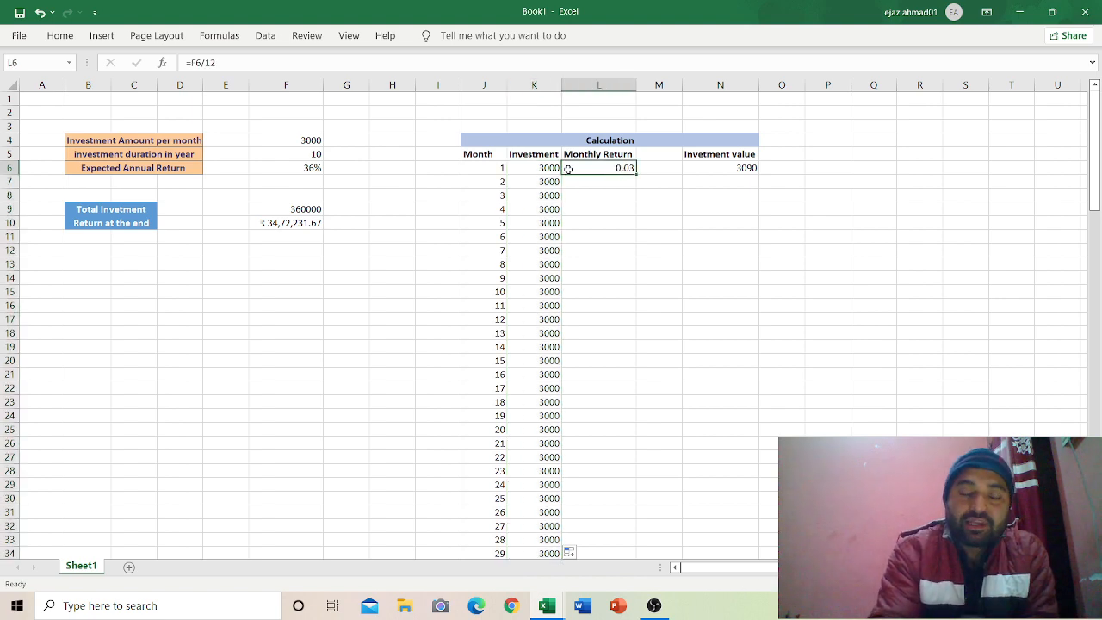
pyautogui.doubleClick(599, 168)
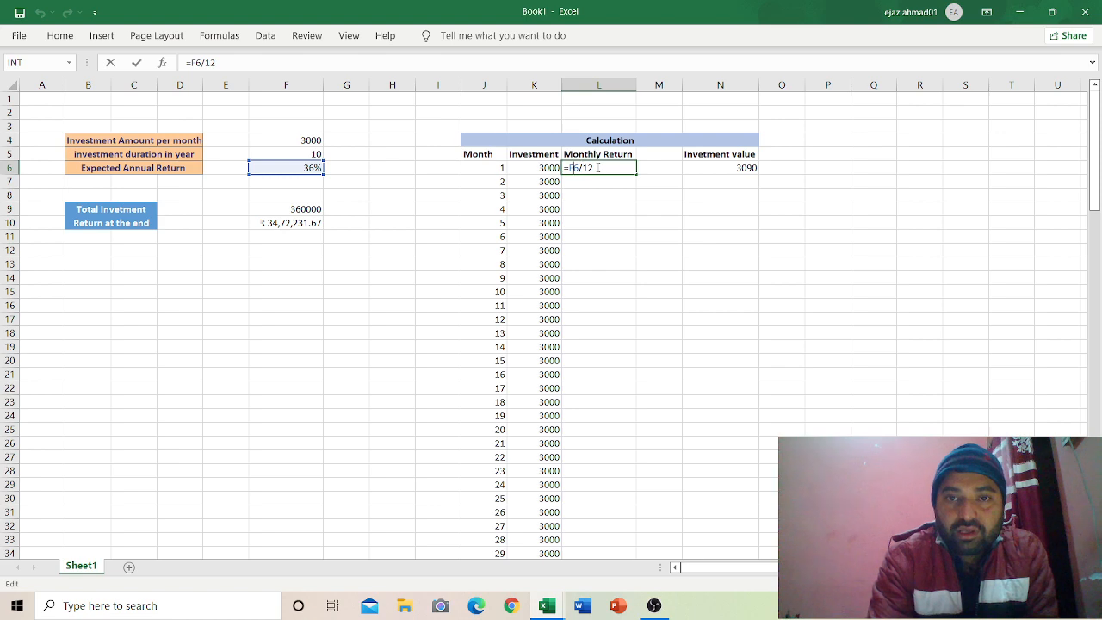
pyautogui.write('$F')
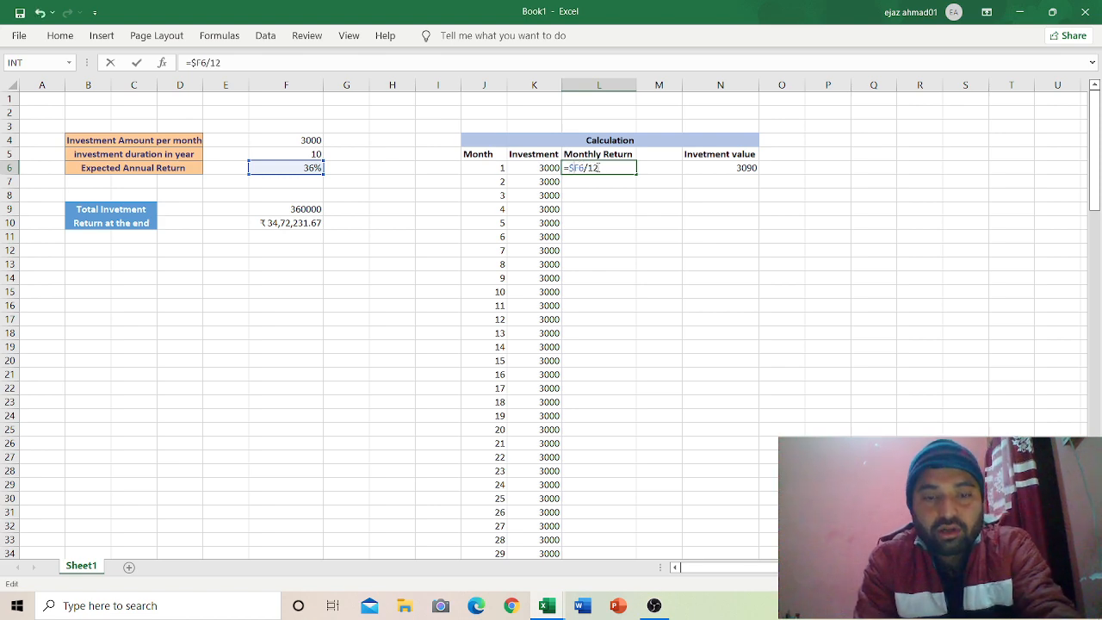
pyautogui.write('$')
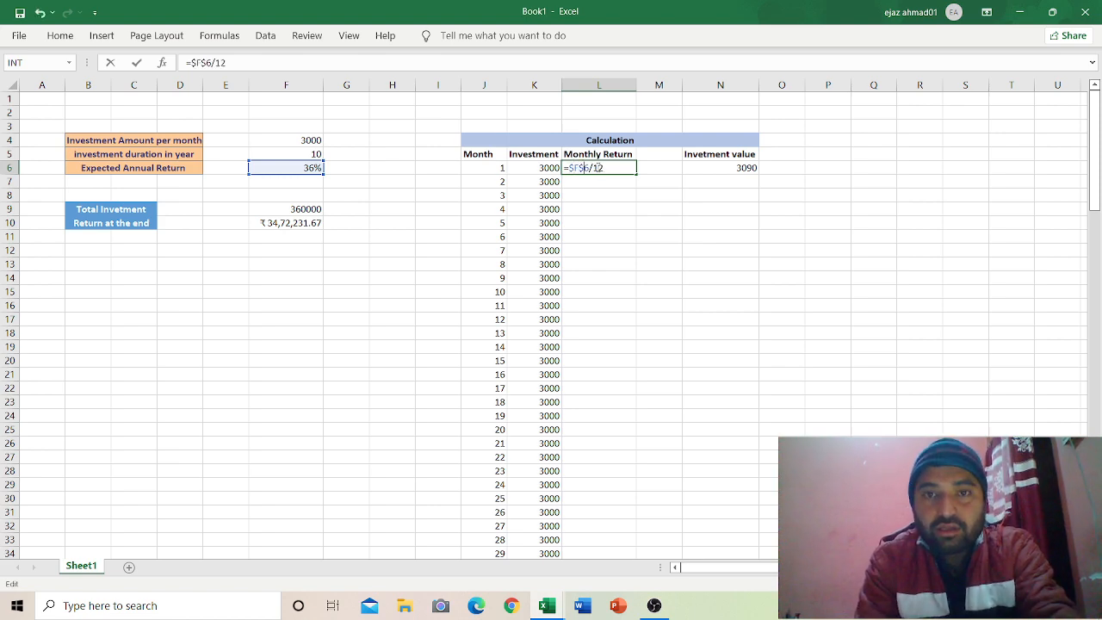
pyautogui.press('Return')
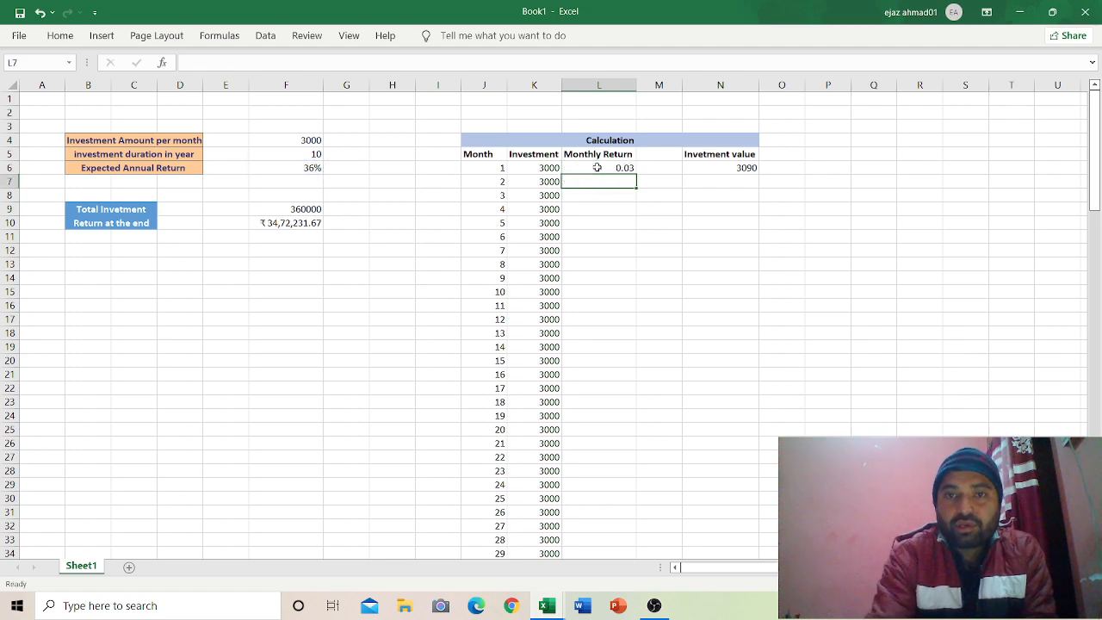
pyautogui.click(613, 168)
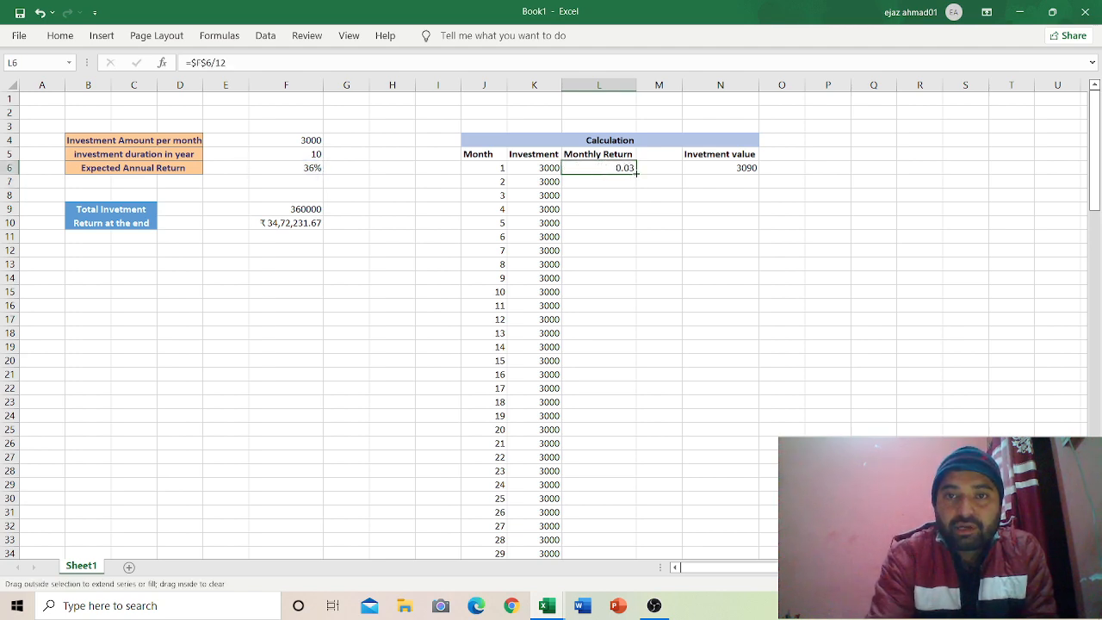
pyautogui.doubleClick(637, 174)
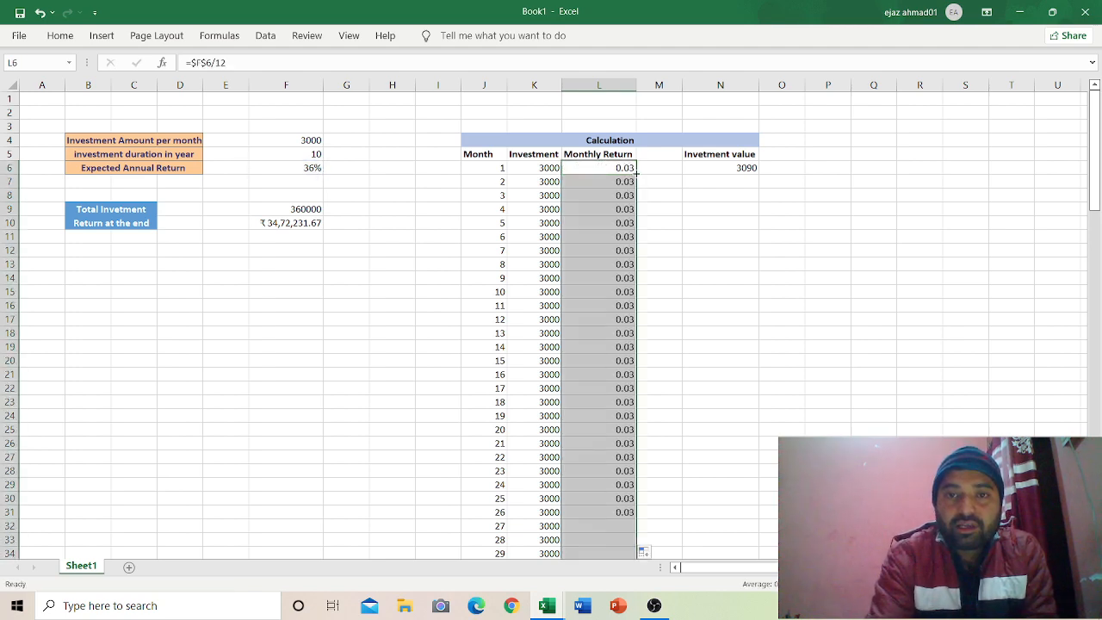
pyautogui.click(707, 183)
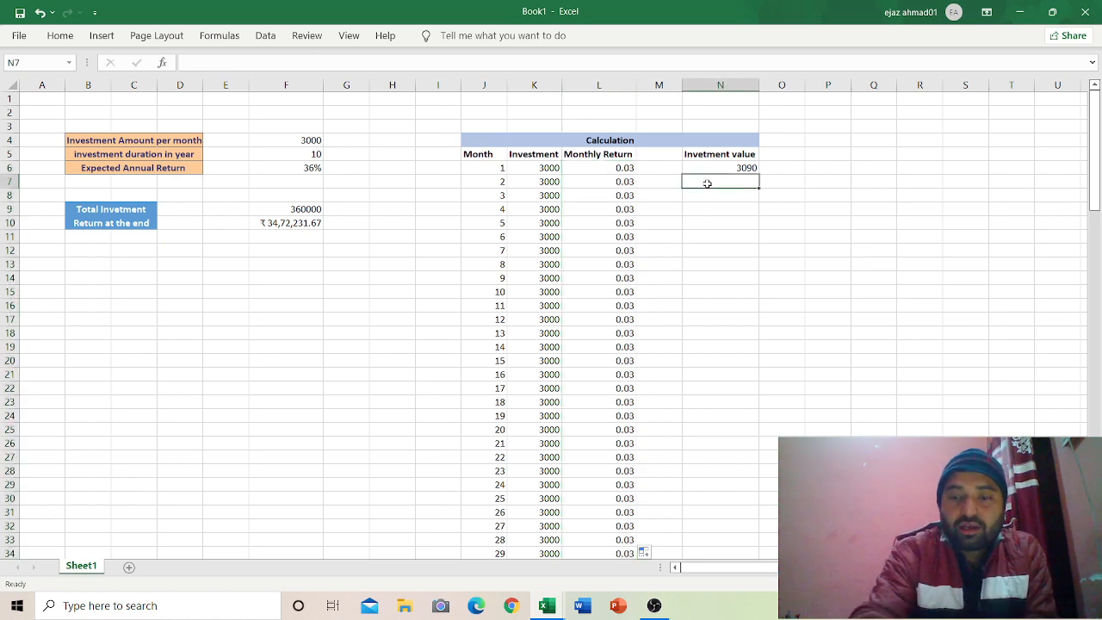
# Step: Enter =(N6+K7)*(1+L7) in N7 for month 2's Investment value, giving 6272.7
pyautogui.write('=')
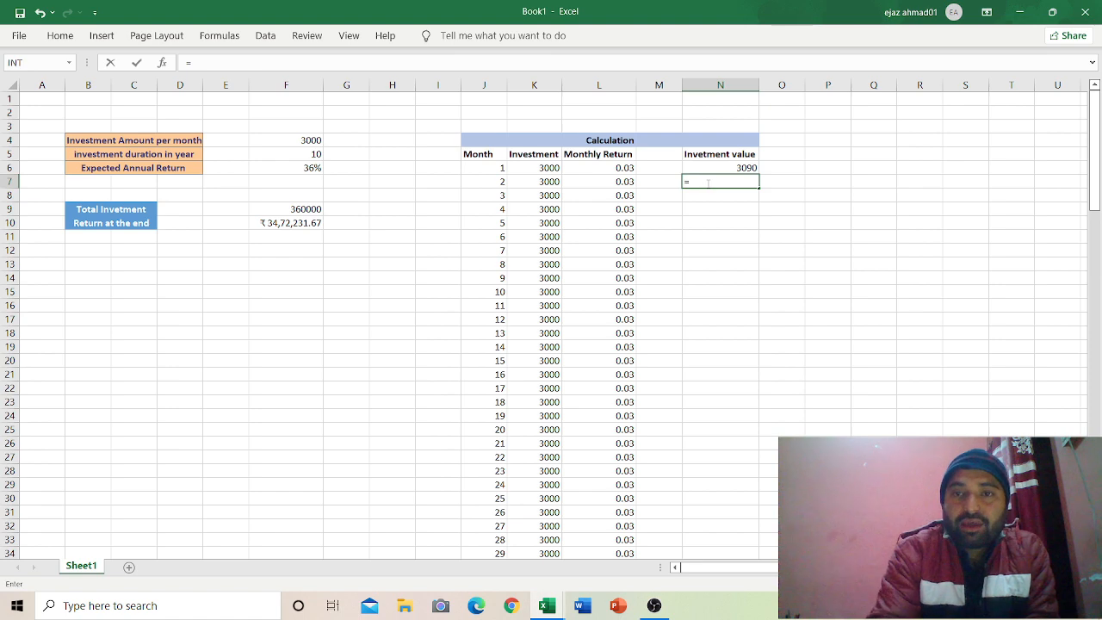
pyautogui.click(723, 167)
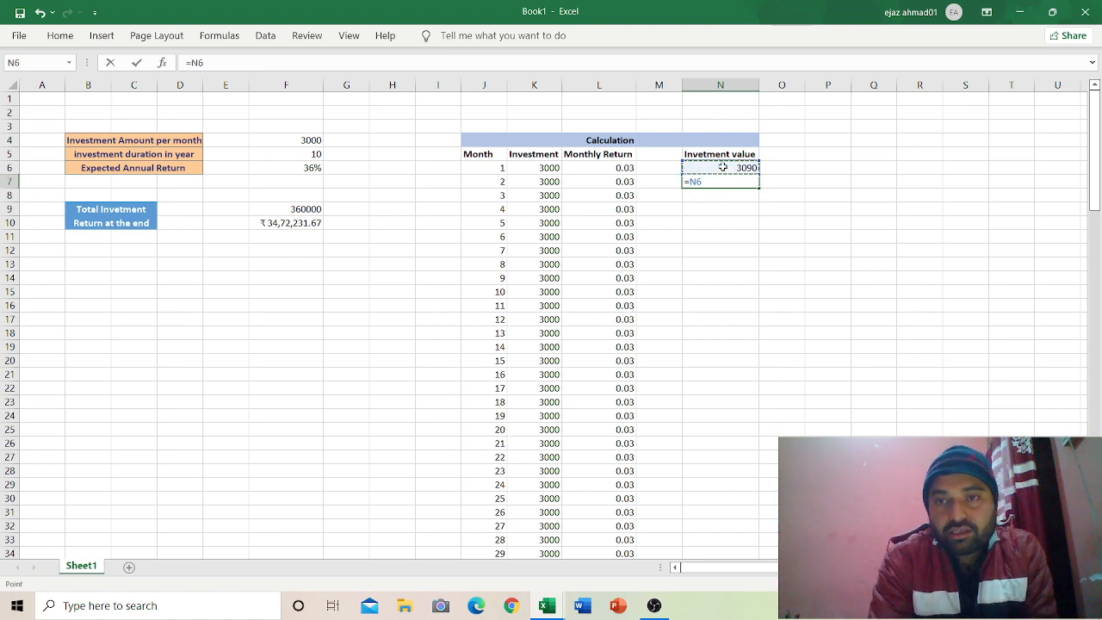
pyautogui.write('+')
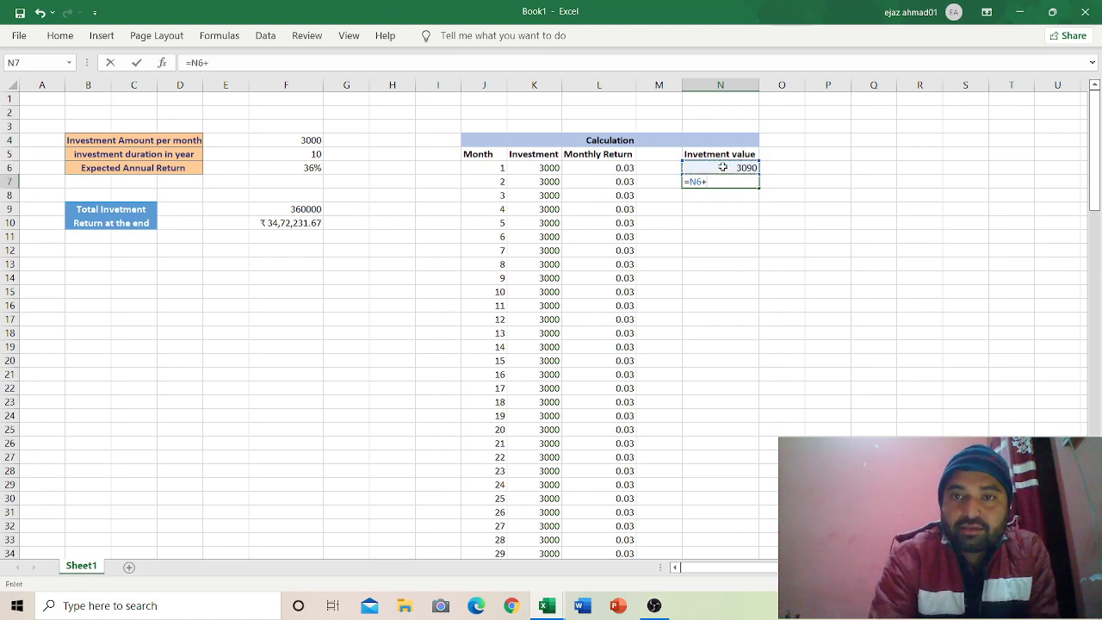
pyautogui.press('BackSpace')
pyautogui.press('BackSpace')
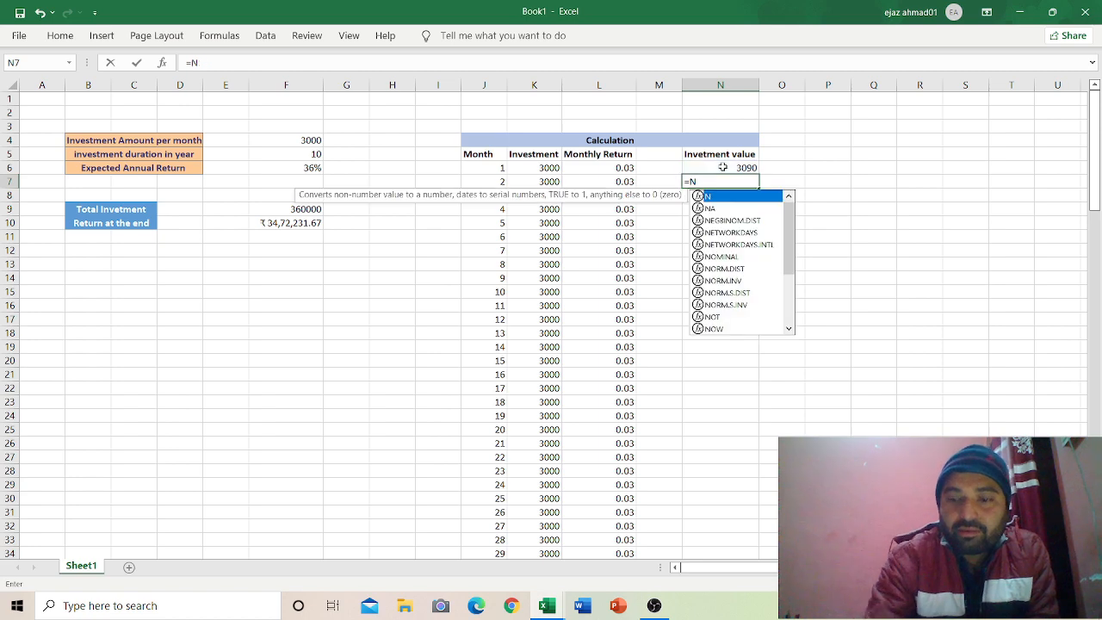
pyautogui.press('BackSpace')
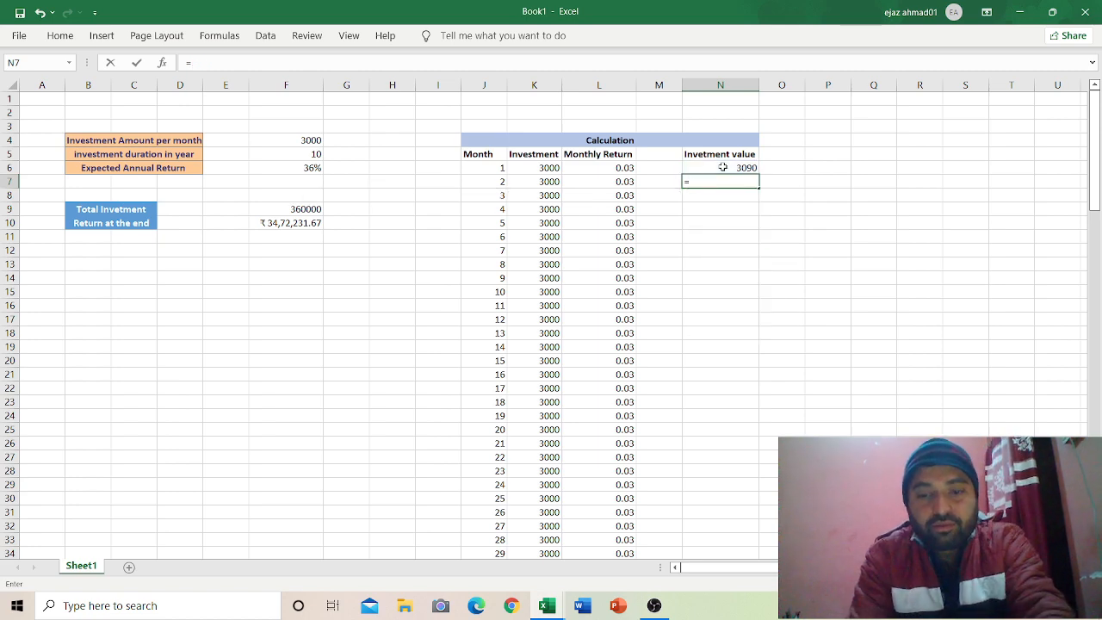
pyautogui.write('(')
pyautogui.click(723, 167)
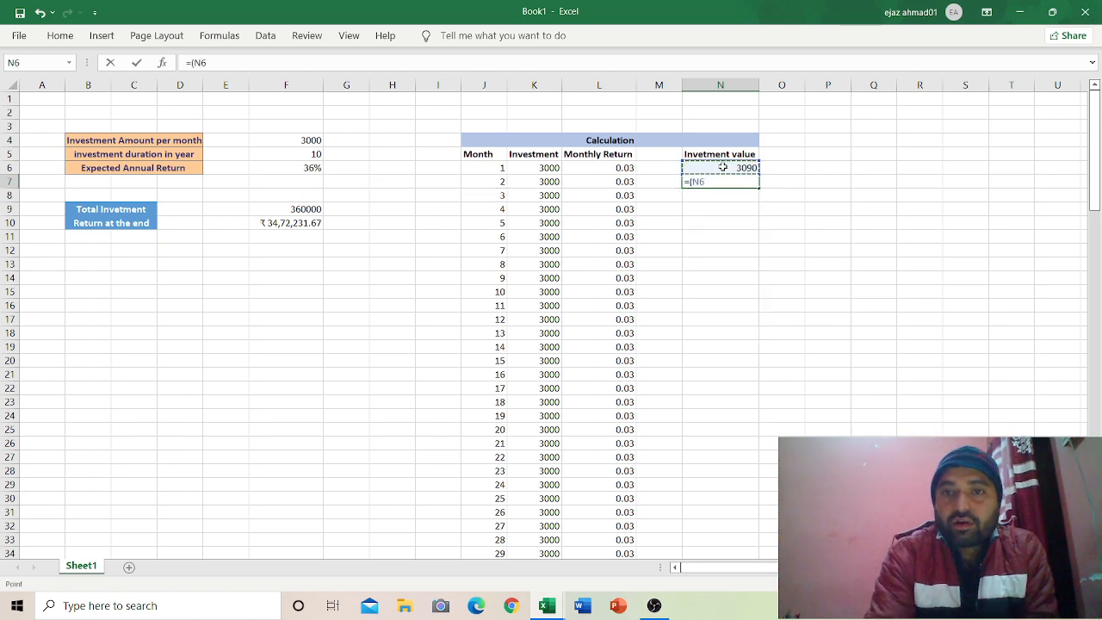
pyautogui.write('+')
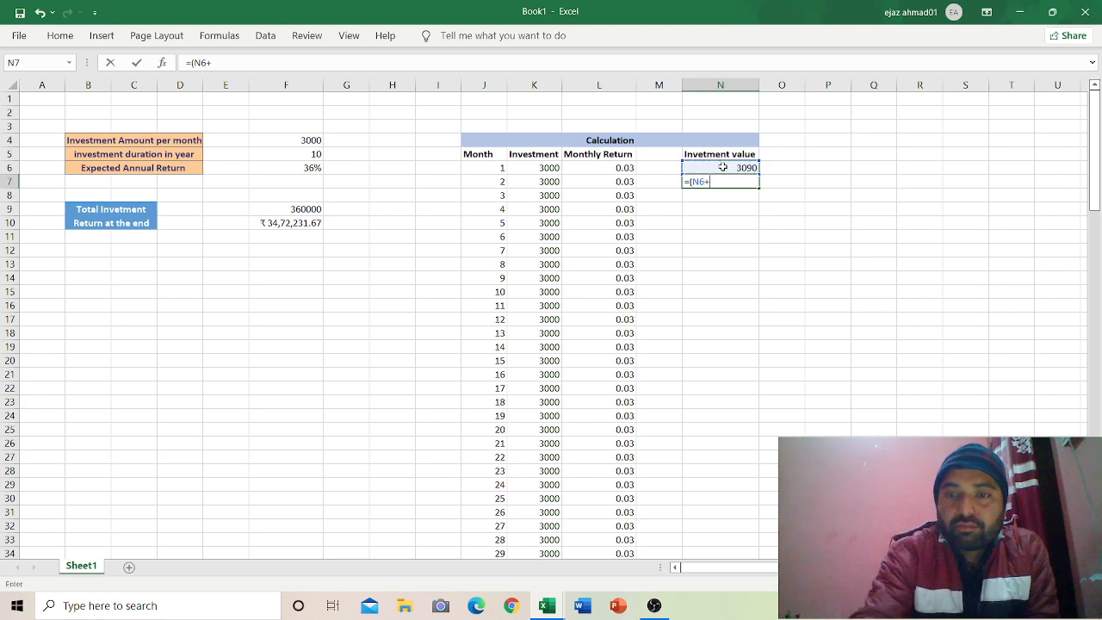
pyautogui.click(537, 182)
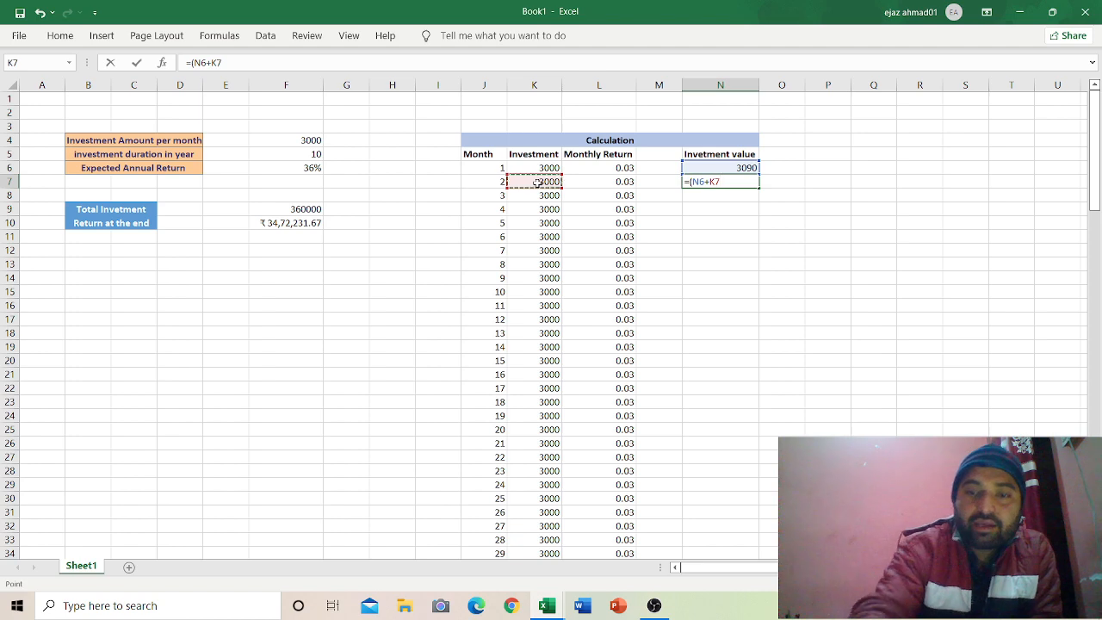
pyautogui.write(')')
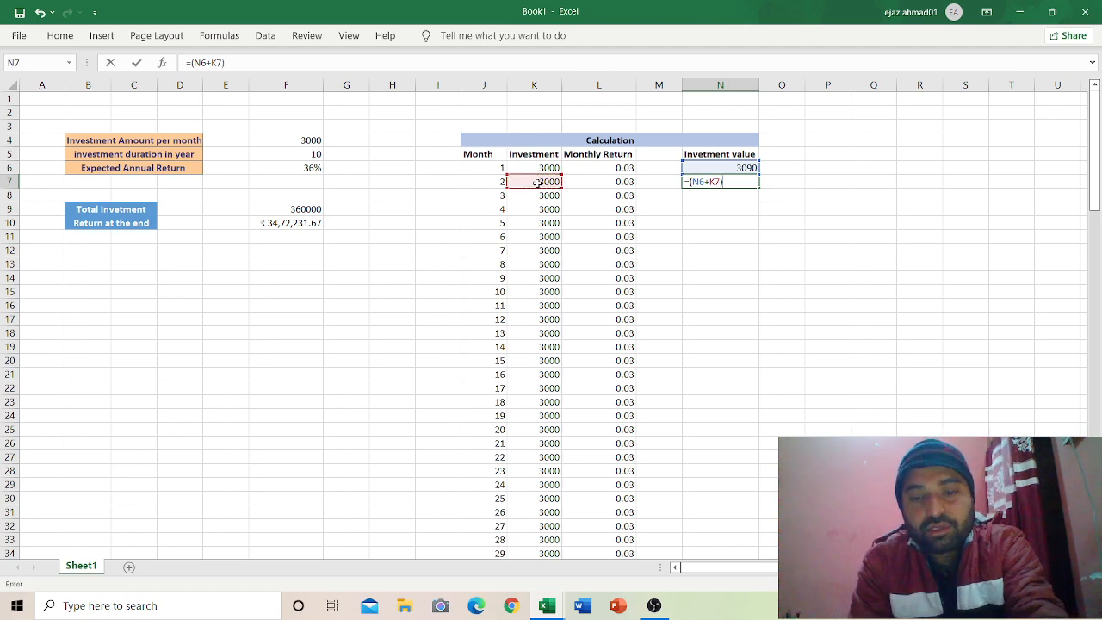
pyautogui.write('*')
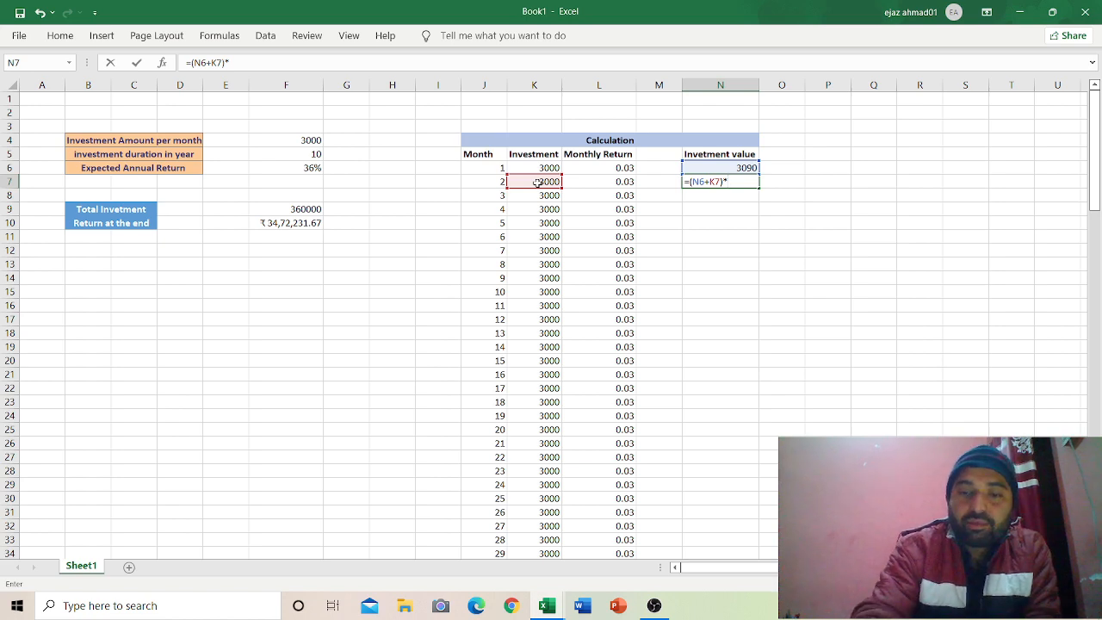
pyautogui.write('(1+')
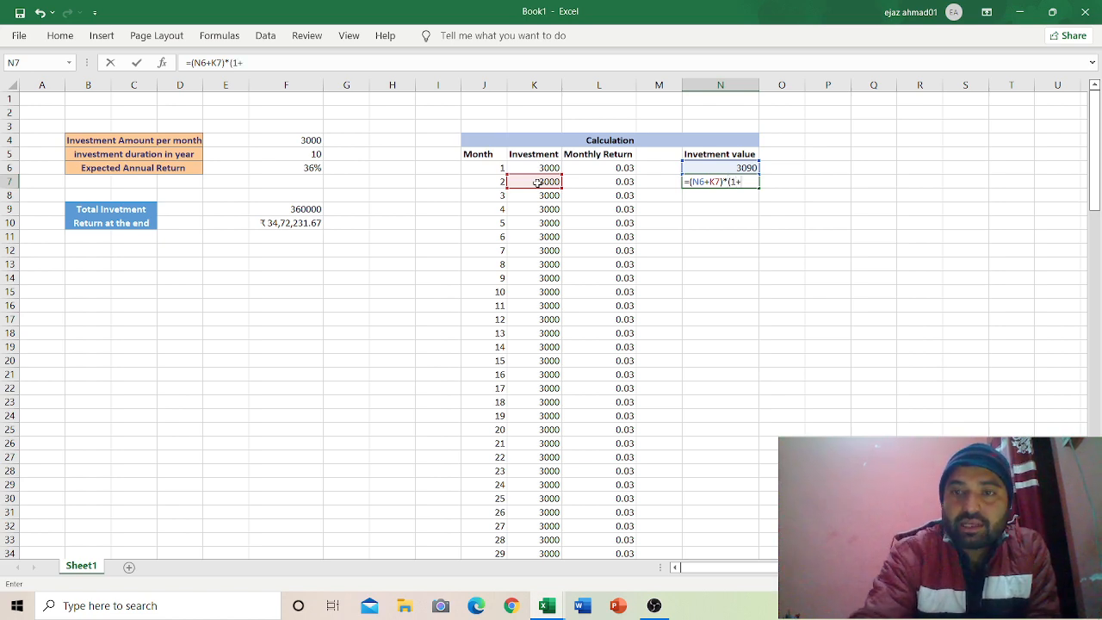
pyautogui.click(602, 180)
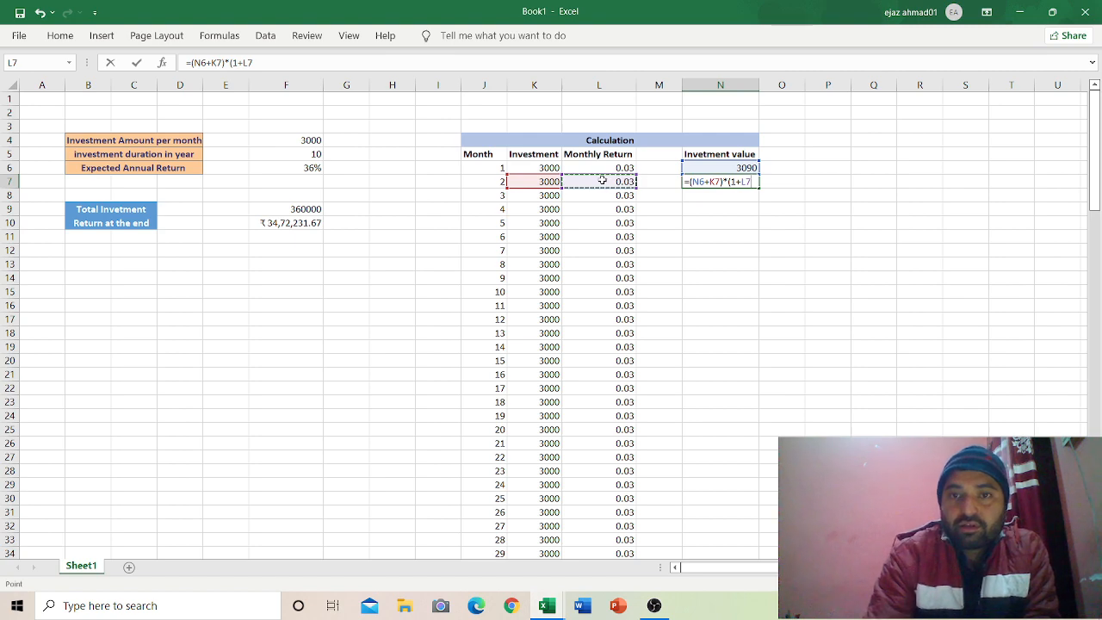
pyautogui.write(')')
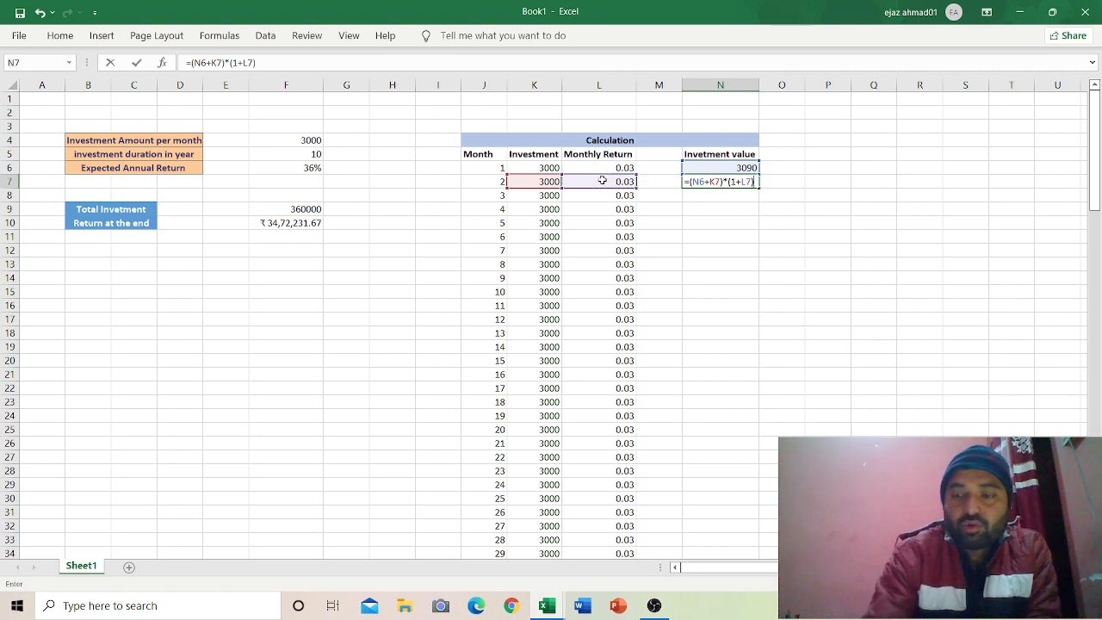
pyautogui.press('Return')
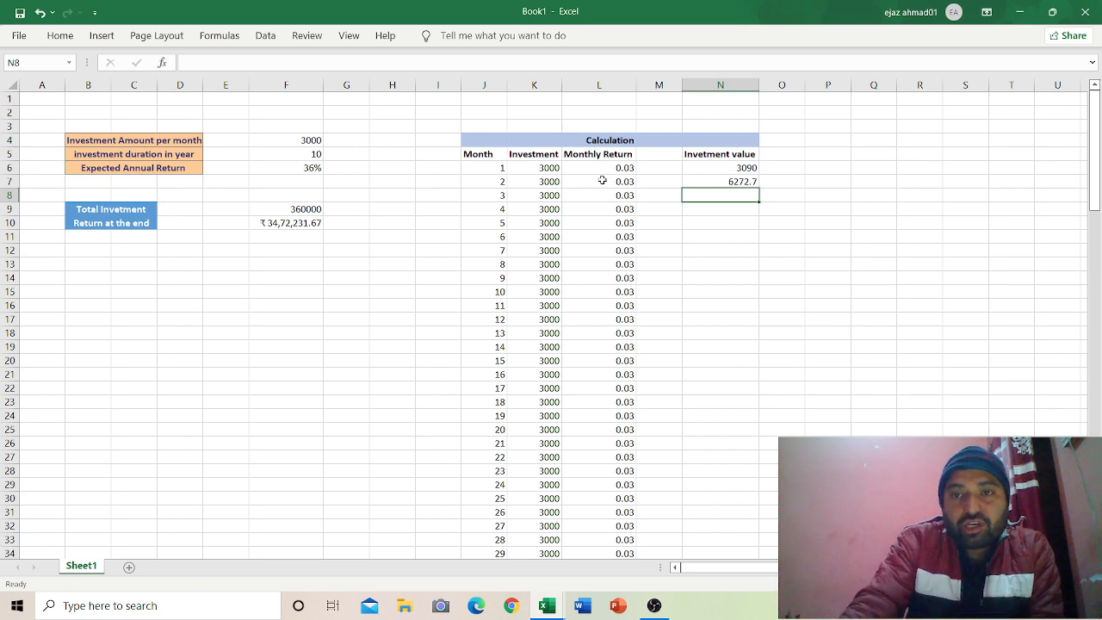
# Step: Fill N7's compounding formula down to N125 and review the F4–F6 inputs
pyautogui.click(707, 179)
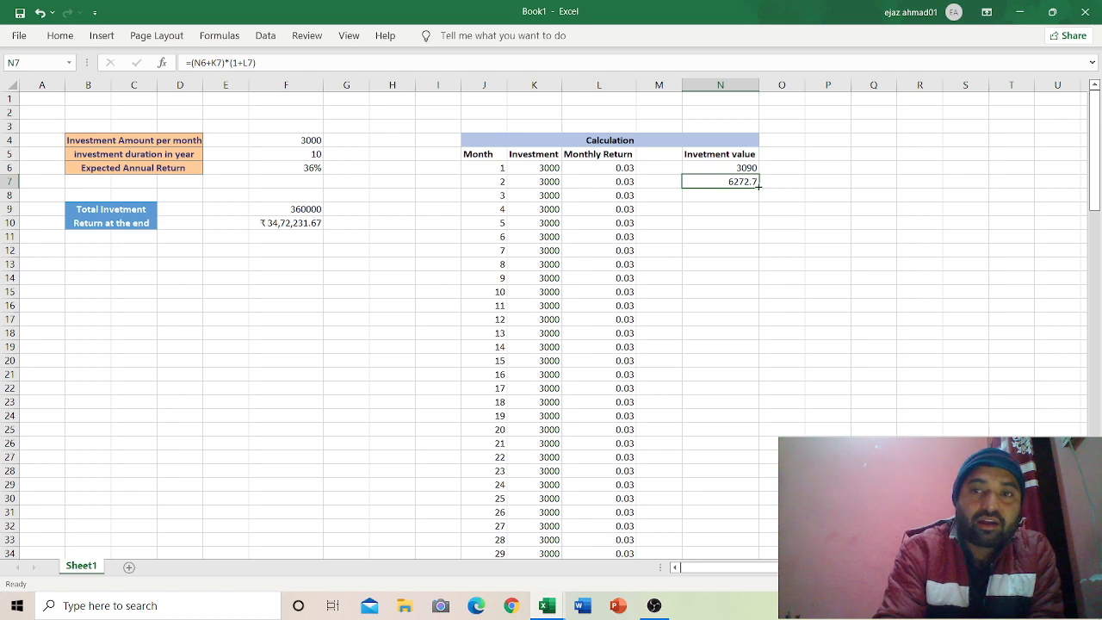
pyautogui.doubleClick(758, 186)
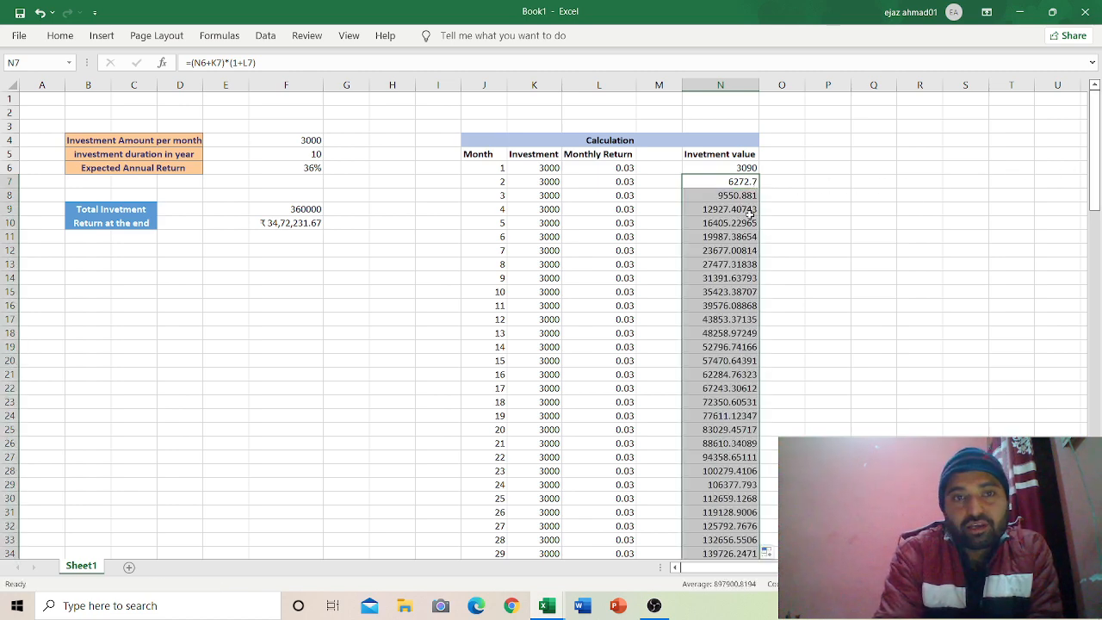
pyautogui.click(299, 138)
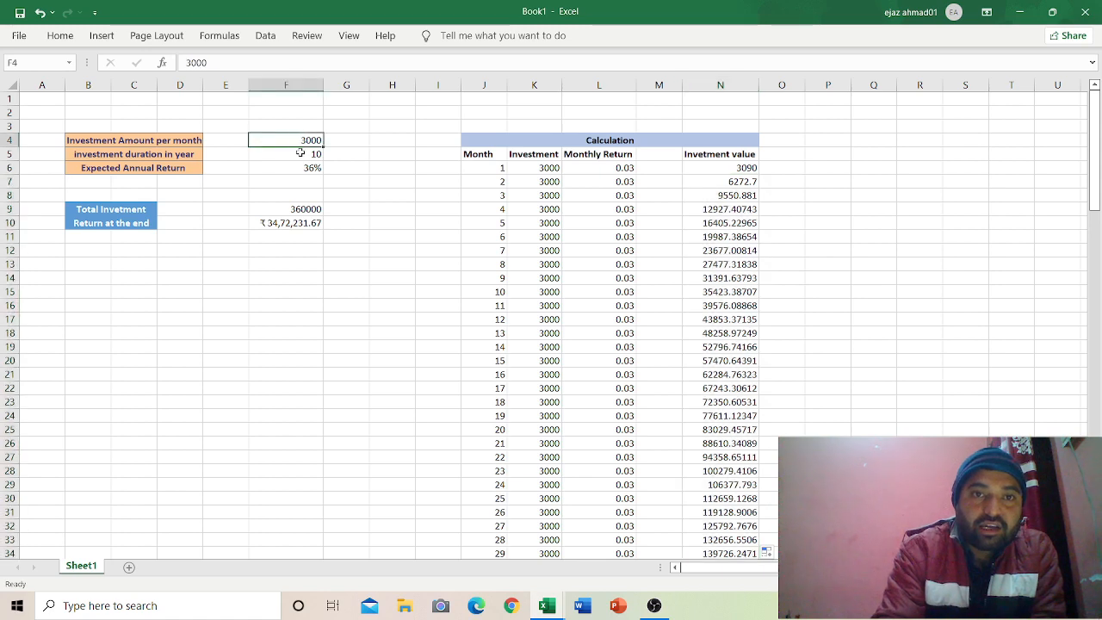
pyautogui.click(301, 154)
pyautogui.click(304, 166)
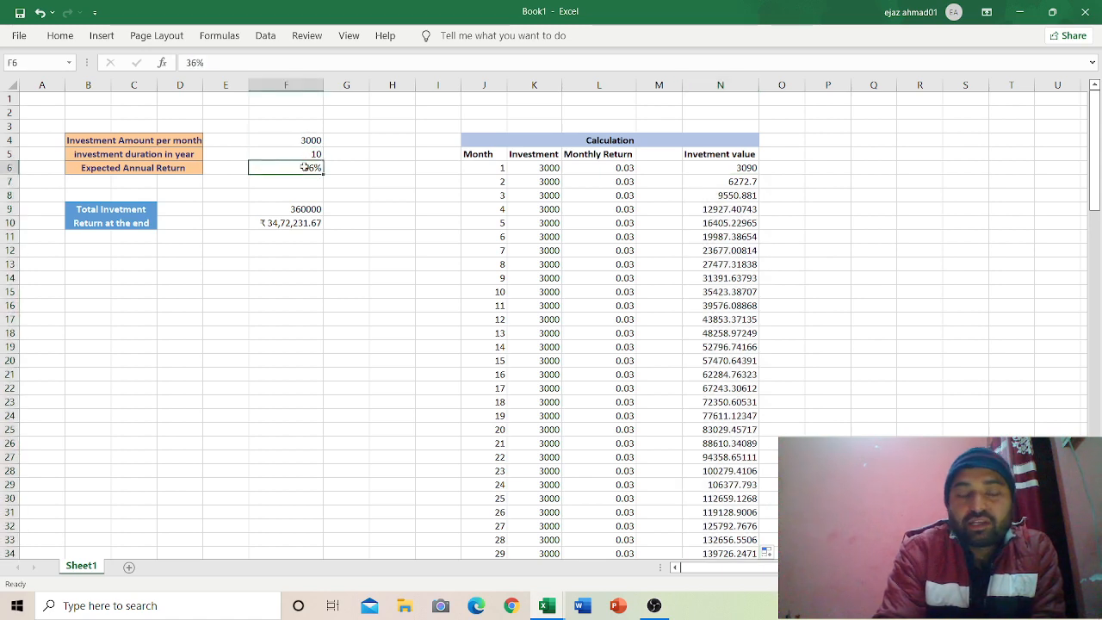
# Step: Compare month 120's value in N125 with the FV Return at the end in F10
pyautogui.click(274, 226)
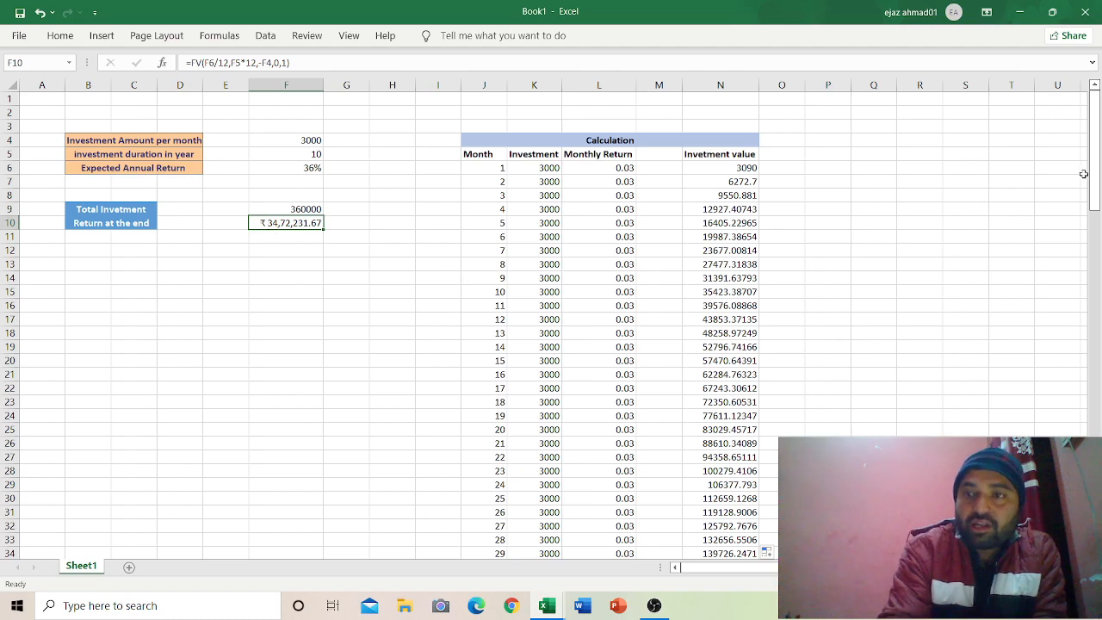
pyautogui.moveTo(1097, 177); pyautogui.dragTo(1046, 519)
pyautogui.click(720, 541)
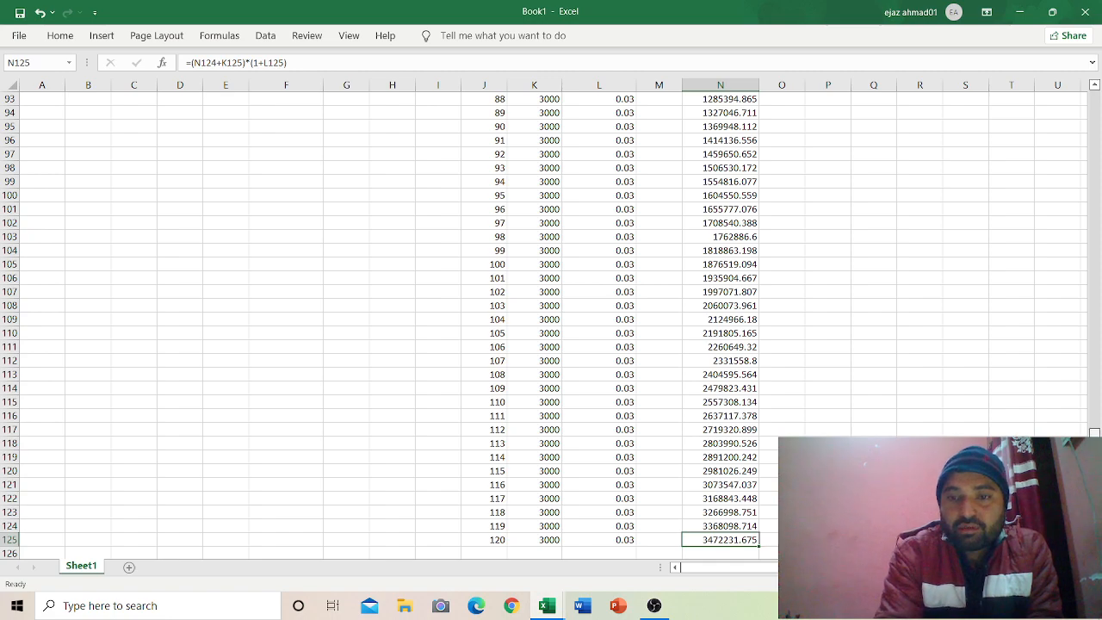
pyautogui.moveTo(1094, 482); pyautogui.dragTo(1100, 42)
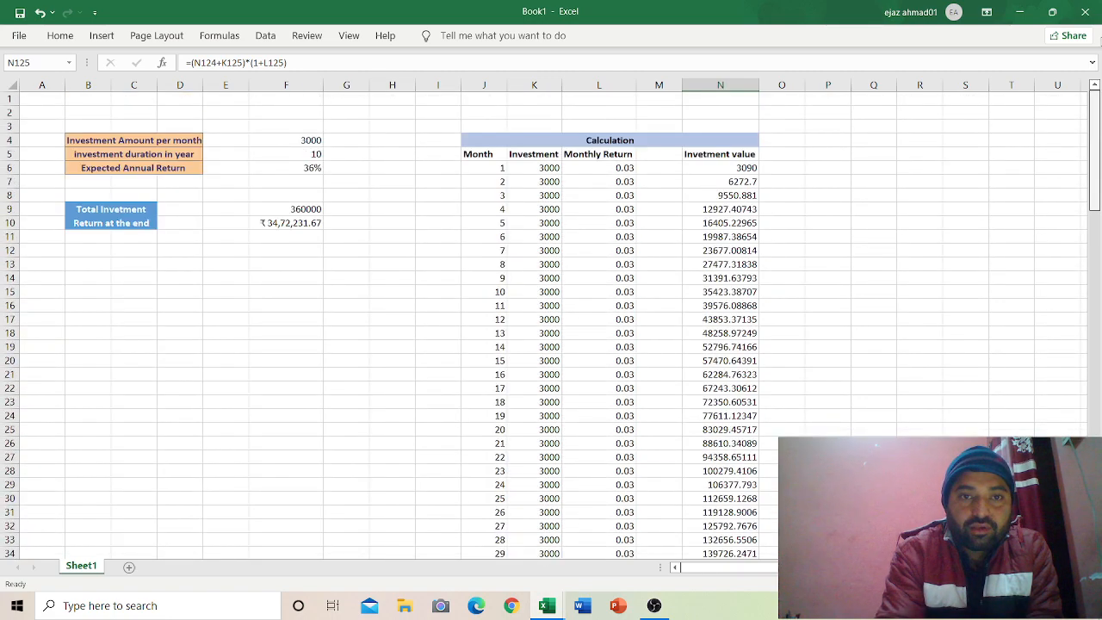
pyautogui.moveTo(1101, 231); pyautogui.dragTo(1095, 95)
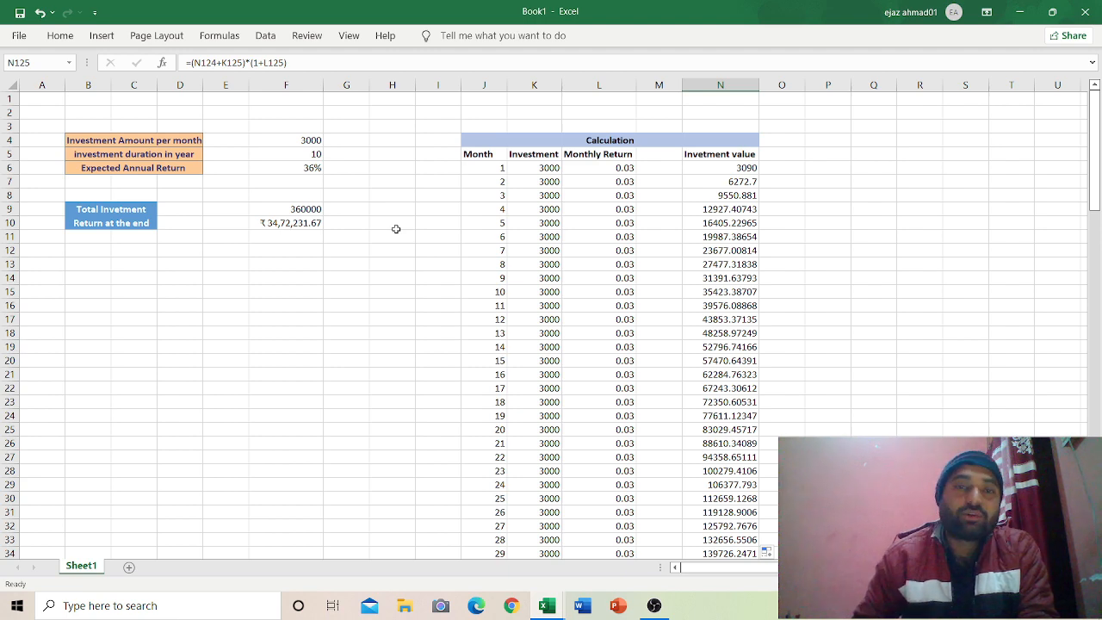
# Step: Try 4500 monthly and a 12-year duration, then restore the monthly investment to 3000
pyautogui.click(294, 147)
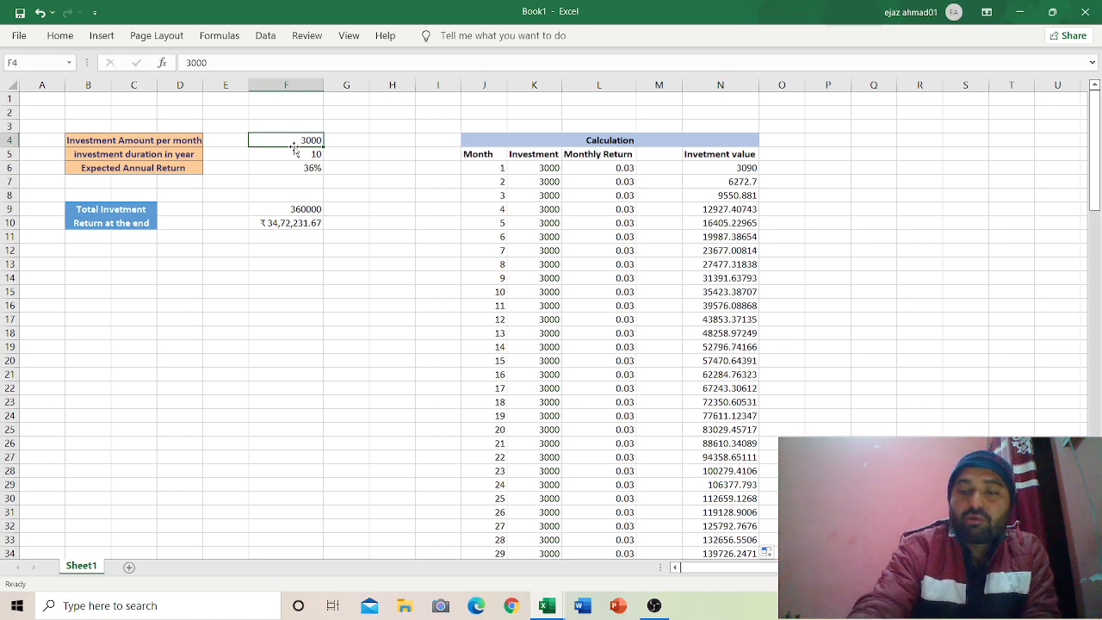
pyautogui.write('4500')
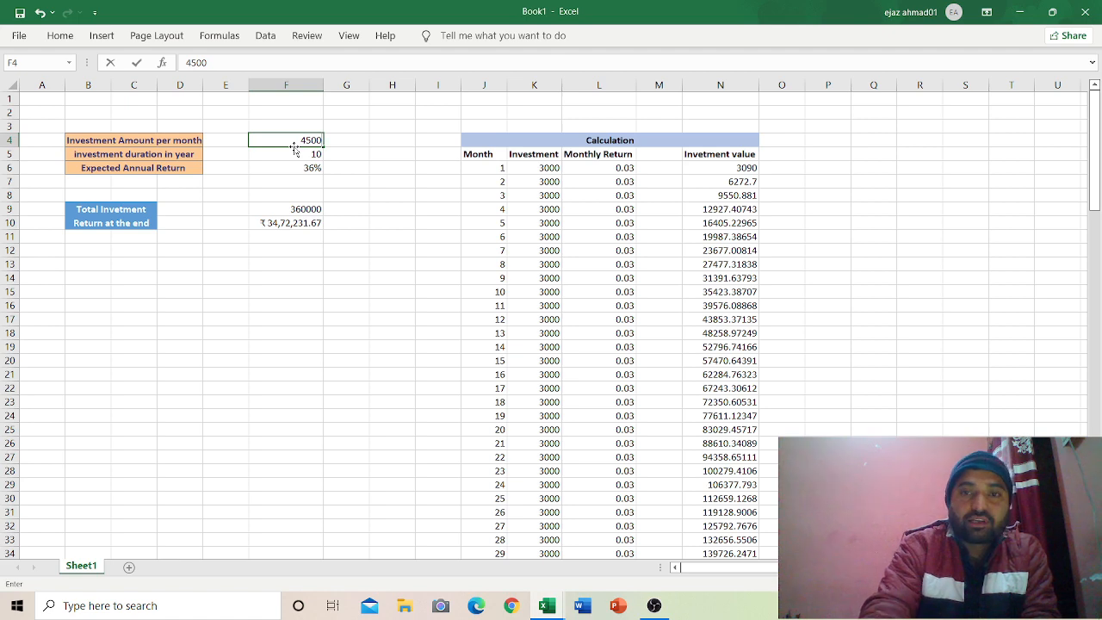
pyautogui.press('Return')
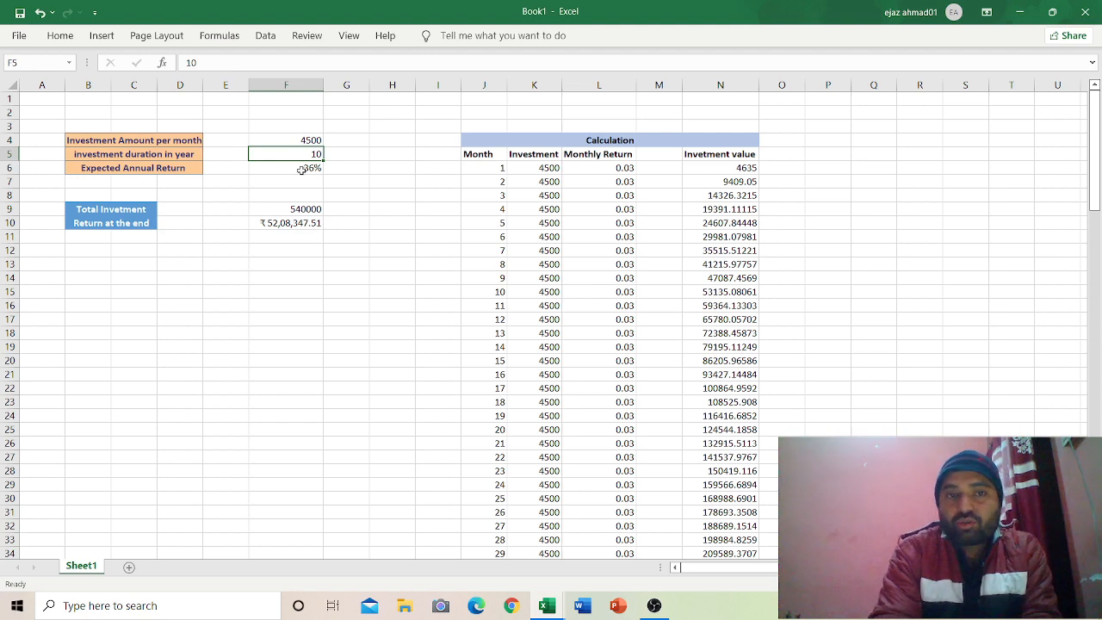
pyautogui.write('12')
pyautogui.press('Return')
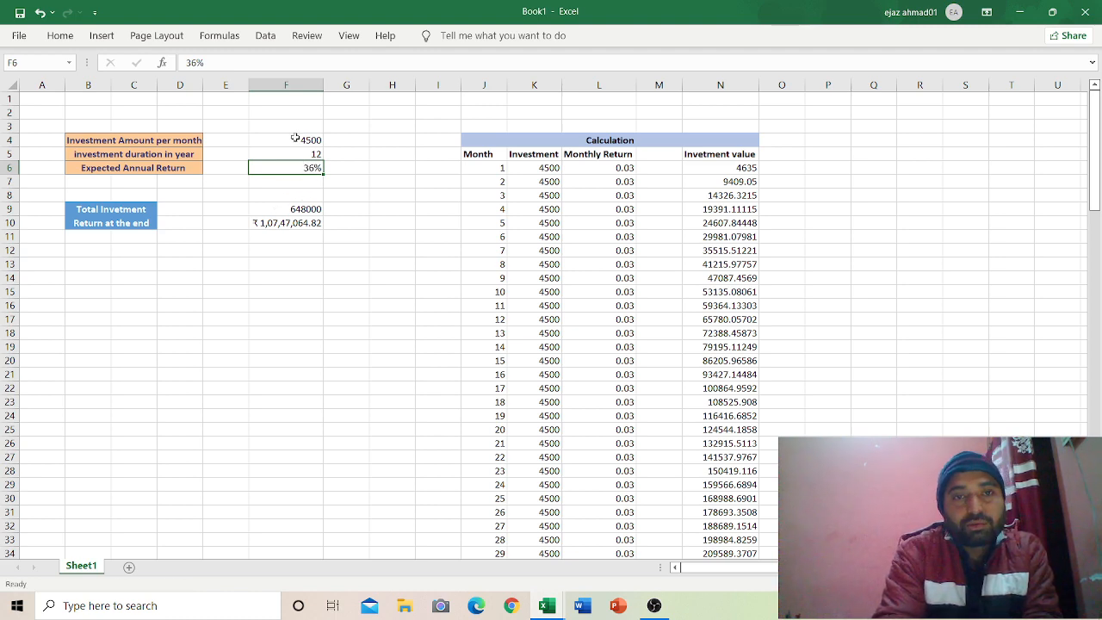
pyautogui.click(293, 138)
pyautogui.write('3000')
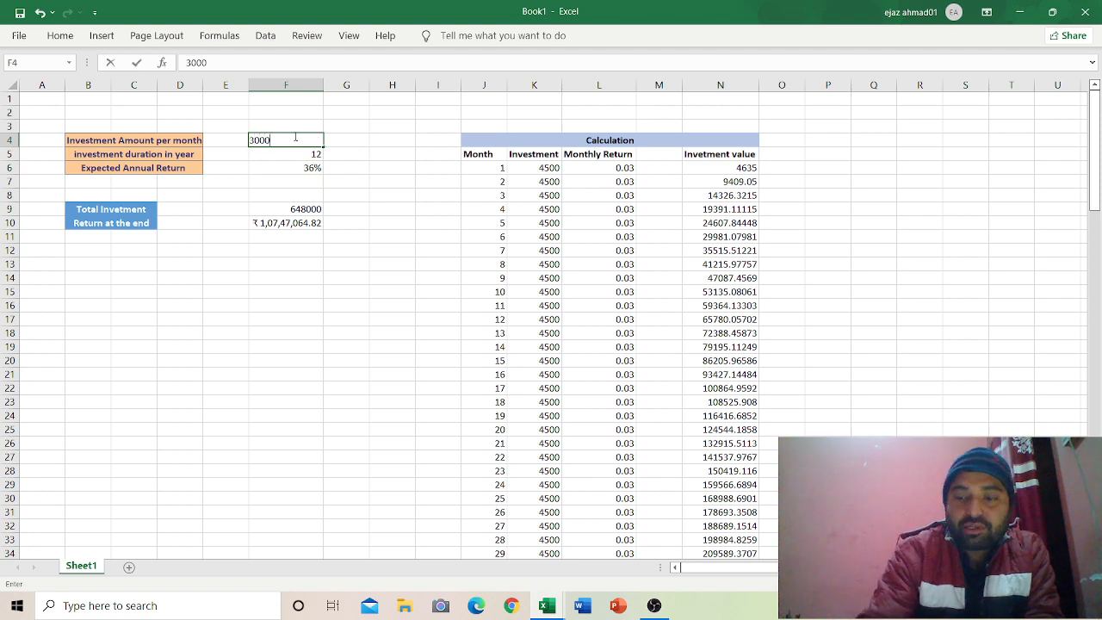
pyautogui.press('Return')
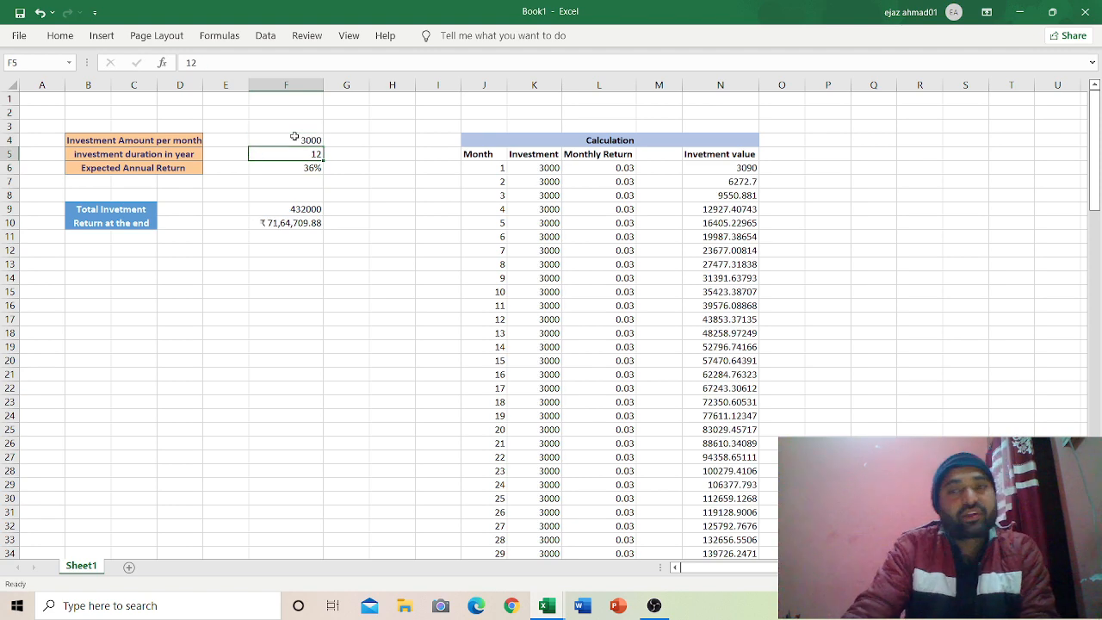